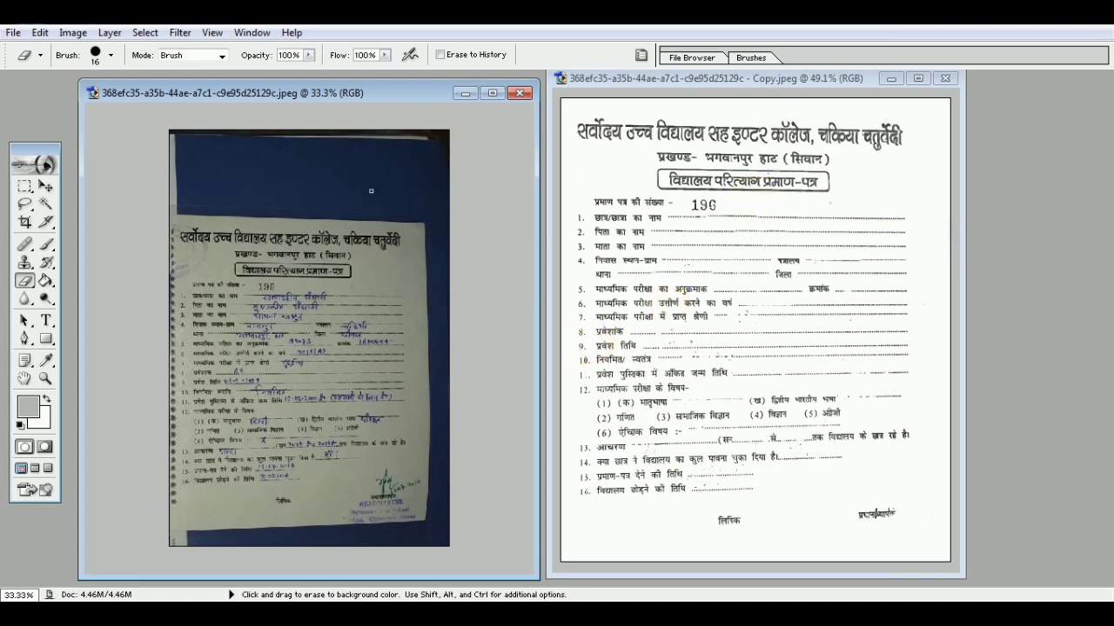
Nudge the original photo's window left, then enlarge the cleaned copy and restore the side-by-side layout
{"action": "mouse_move", "coordinate": [370, 92]}
{"action": "left_mouse_down"}
{"action": "mouse_move", "coordinate": [341, 92]}
{"action": "mouse_move", "coordinate": [353, 92]}
{"action": "left_mouse_up"}
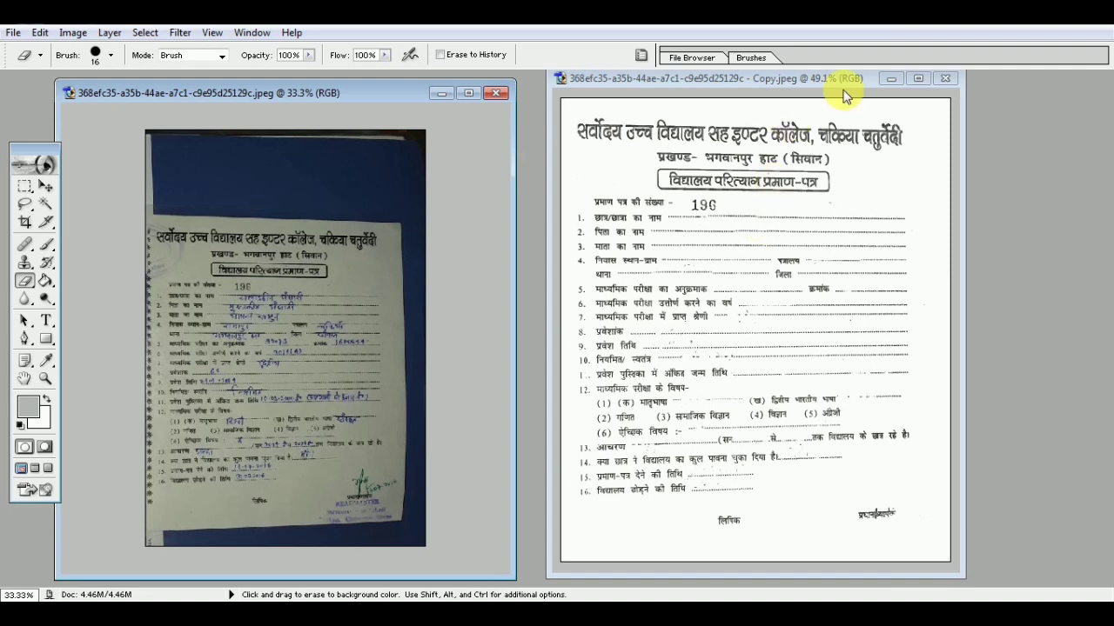
{"action": "left_click", "coordinate": [918, 78]}
{"action": "scroll", "coordinate": [560, 323], "scroll_direction": "up", "scroll_amount": 2}
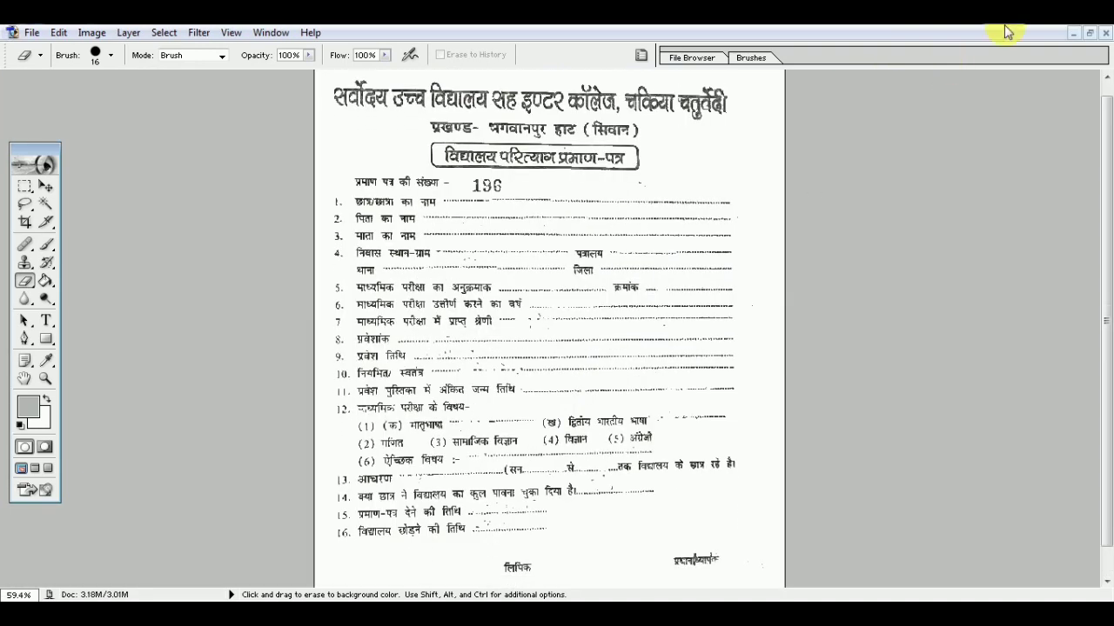
{"action": "left_click", "coordinate": [1089, 32]}
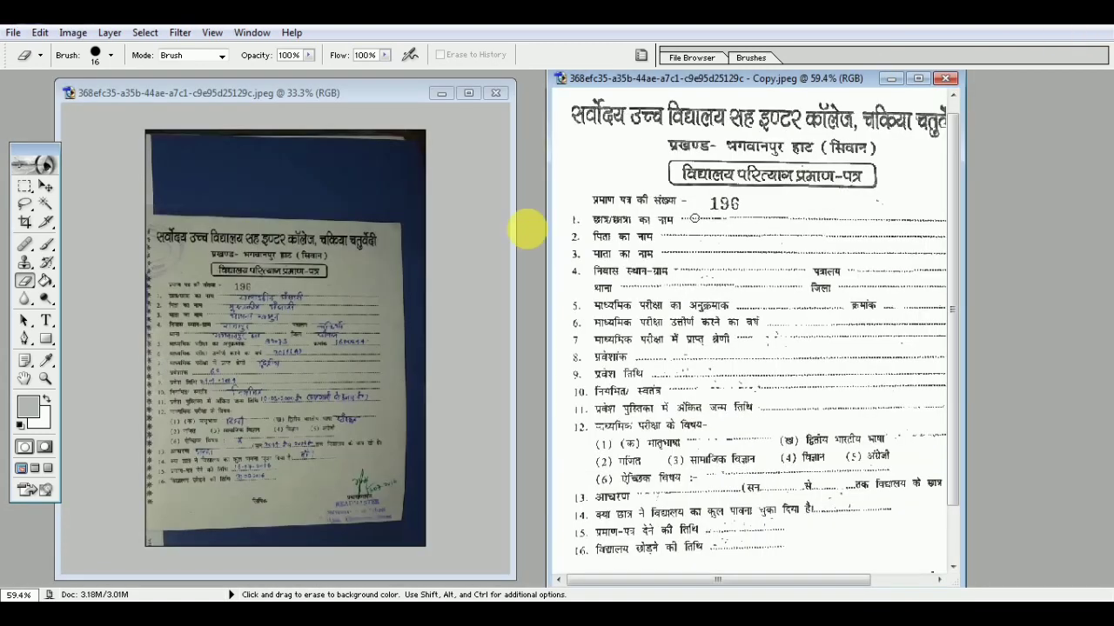
Enlarge the original certificate photo to inspect it, then return to side-by-side view
{"action": "left_click", "coordinate": [468, 93]}
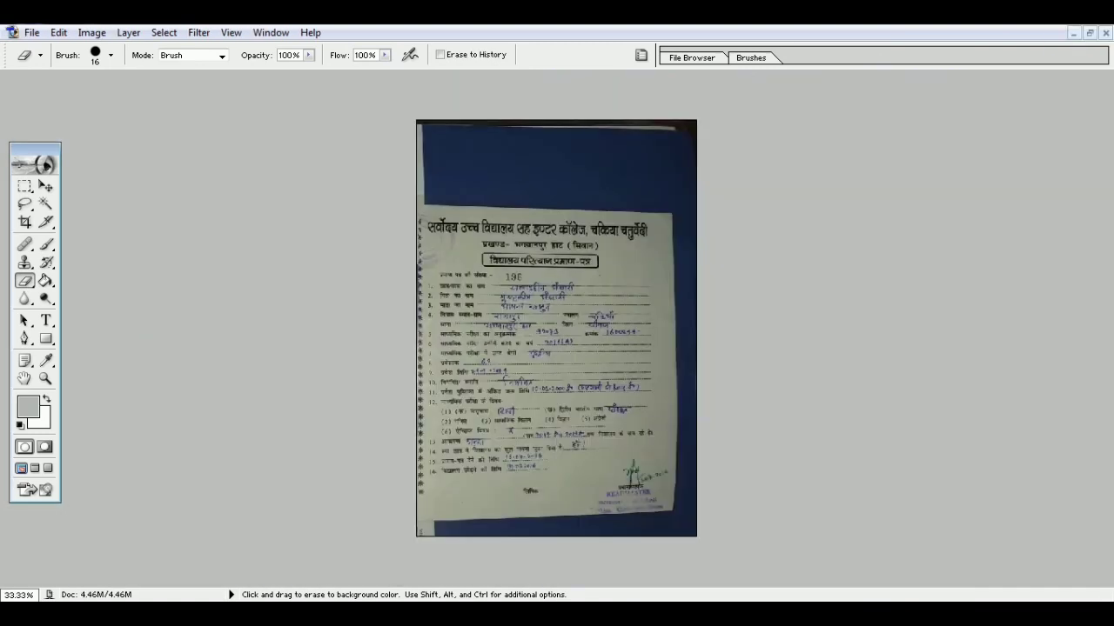
{"action": "scroll", "coordinate": [557, 329], "scroll_direction": "up", "scroll_amount": 2}
{"action": "scroll", "coordinate": [514, 298], "scroll_direction": "down", "scroll_amount": 1}
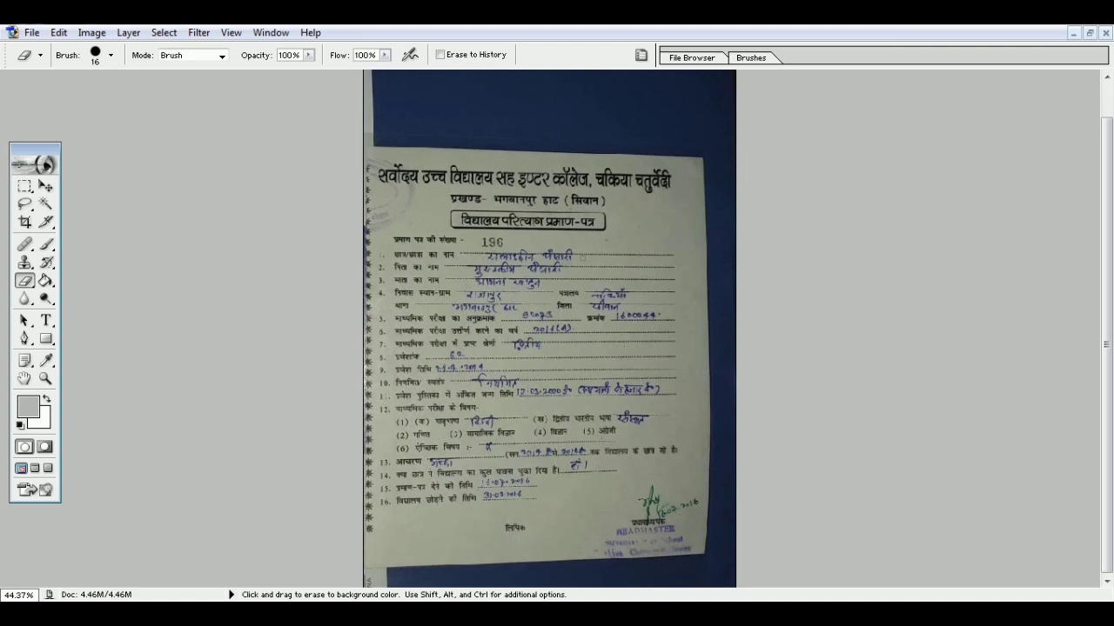
{"action": "left_click", "coordinate": [1089, 32]}
Enlarge the cleaned copy again, scroll through it, and restore both windows side by side
{"action": "left_click", "coordinate": [918, 78]}
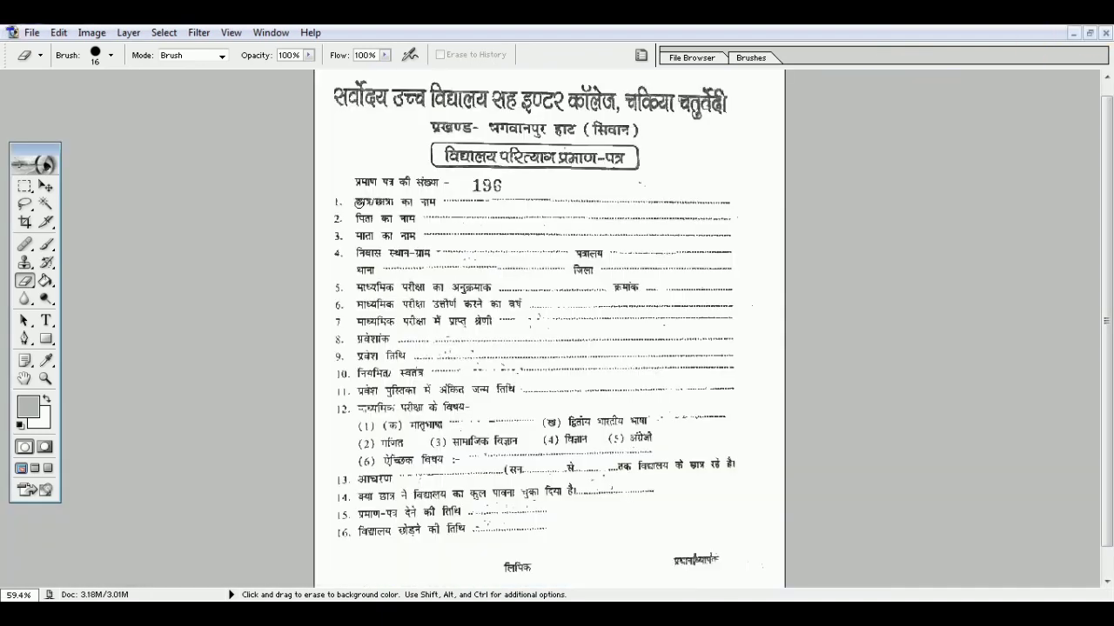
{"action": "scroll", "coordinate": [359, 203], "scroll_direction": "down", "scroll_amount": 1}
{"action": "scroll", "coordinate": [512, 273], "scroll_direction": "up", "scroll_amount": 2}
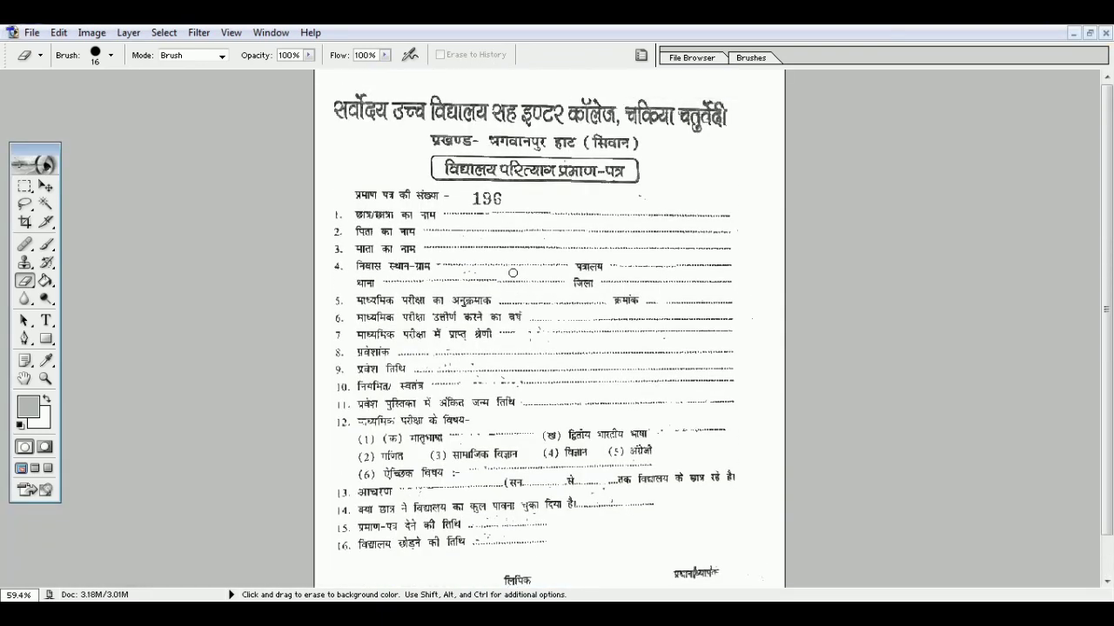
{"action": "scroll", "coordinate": [513, 272], "scroll_direction": "down", "scroll_amount": 2}
{"action": "scroll", "coordinate": [512, 273], "scroll_direction": "up", "scroll_amount": 2}
{"action": "left_click", "coordinate": [1089, 34]}
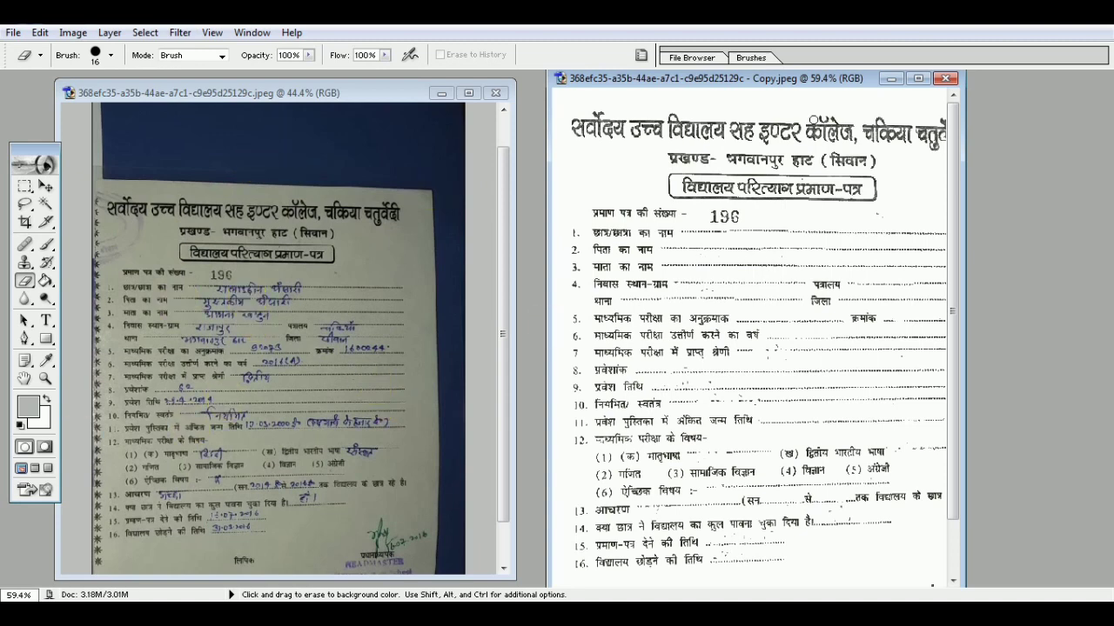
Close the cleaned copy without saving and maximize the certificate photo
{"action": "left_click", "coordinate": [950, 83]}
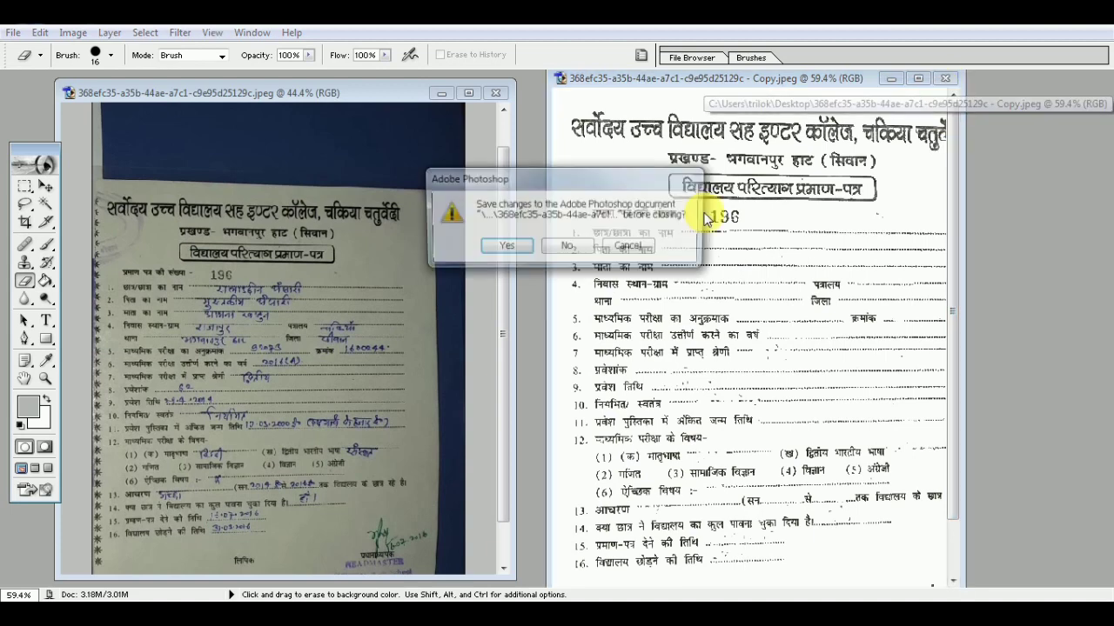
{"action": "left_click", "coordinate": [564, 248]}
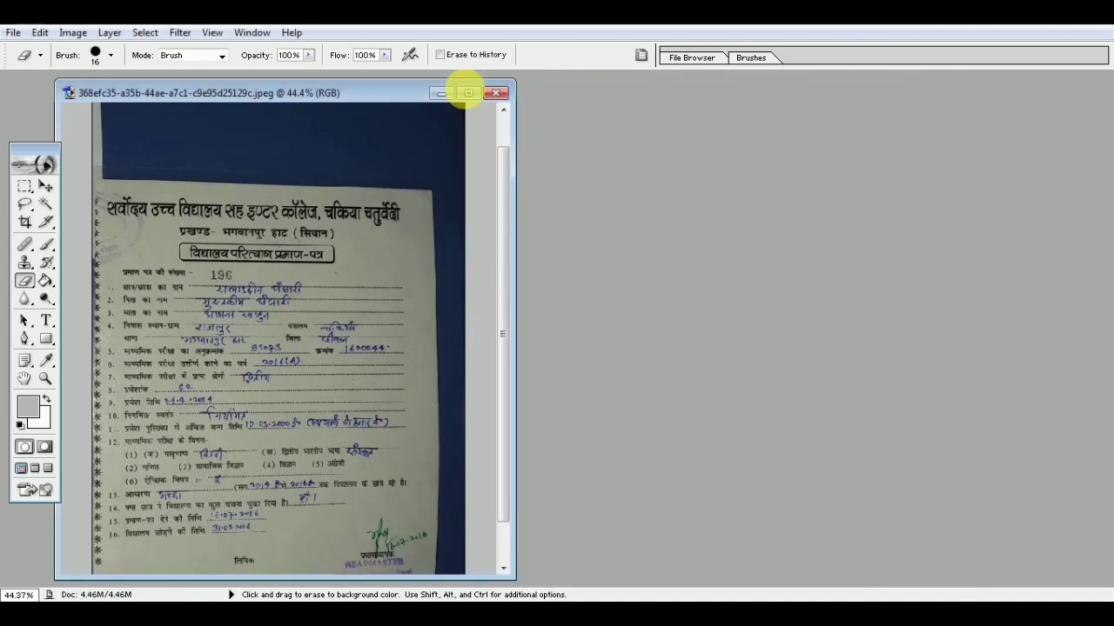
{"action": "left_click", "coordinate": [468, 92]}
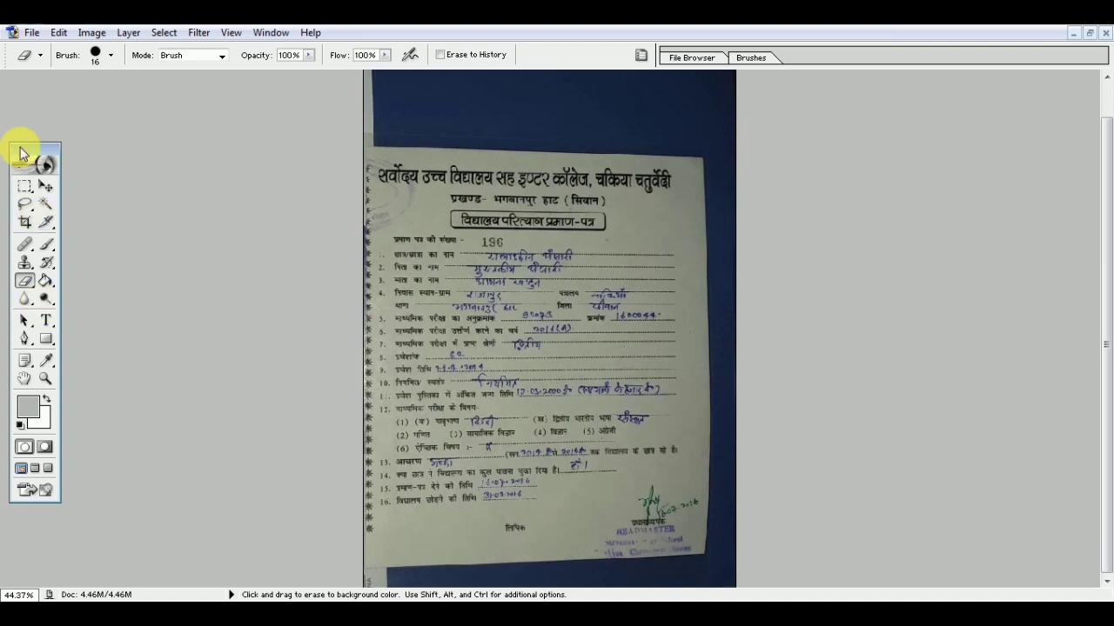
Crop the photo to the paper's edges, trimming away the surrounding background
{"action": "left_click", "coordinate": [24, 221]}
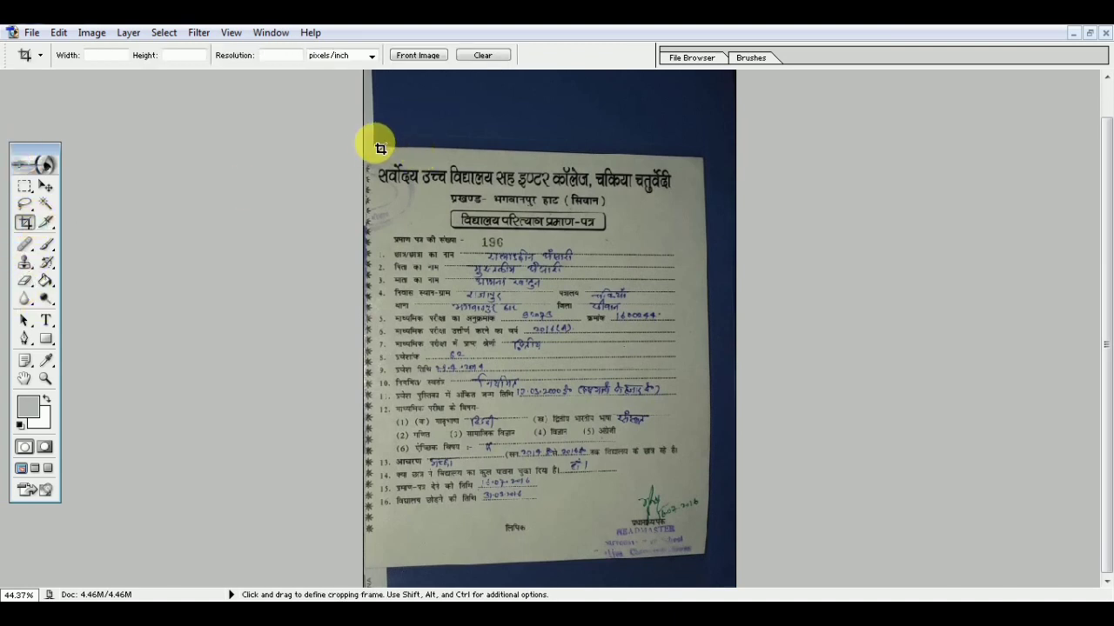
{"action": "mouse_move", "coordinate": [374, 144]}
{"action": "left_mouse_down"}
{"action": "mouse_move", "coordinate": [779, 313]}
{"action": "mouse_move", "coordinate": [739, 462]}
{"action": "mouse_move", "coordinate": [704, 522]}
{"action": "mouse_move", "coordinate": [715, 567]}
{"action": "left_mouse_up"}
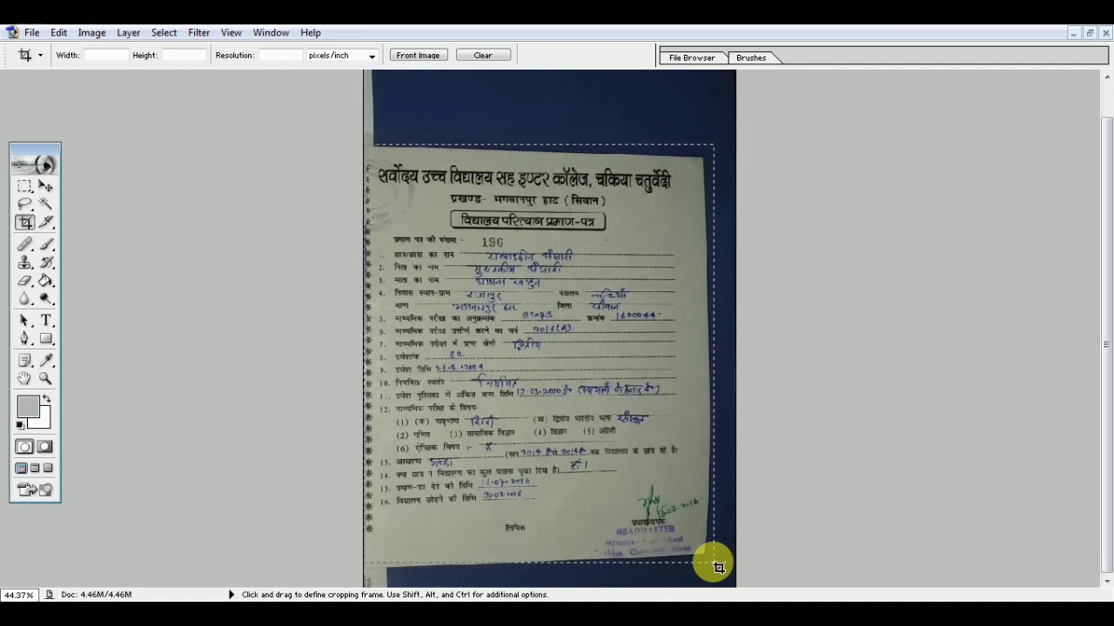
{"action": "left_click_drag", "start_coordinate": [715, 567], "coordinate": [713, 563]}
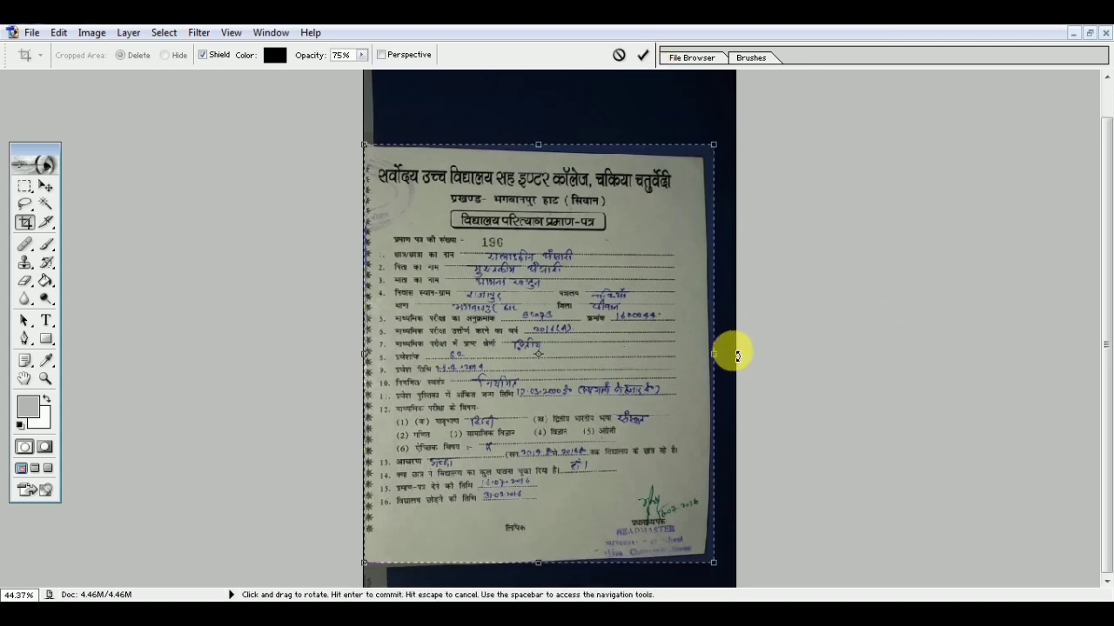
{"action": "left_click_drag", "start_coordinate": [720, 362], "coordinate": [713, 362]}
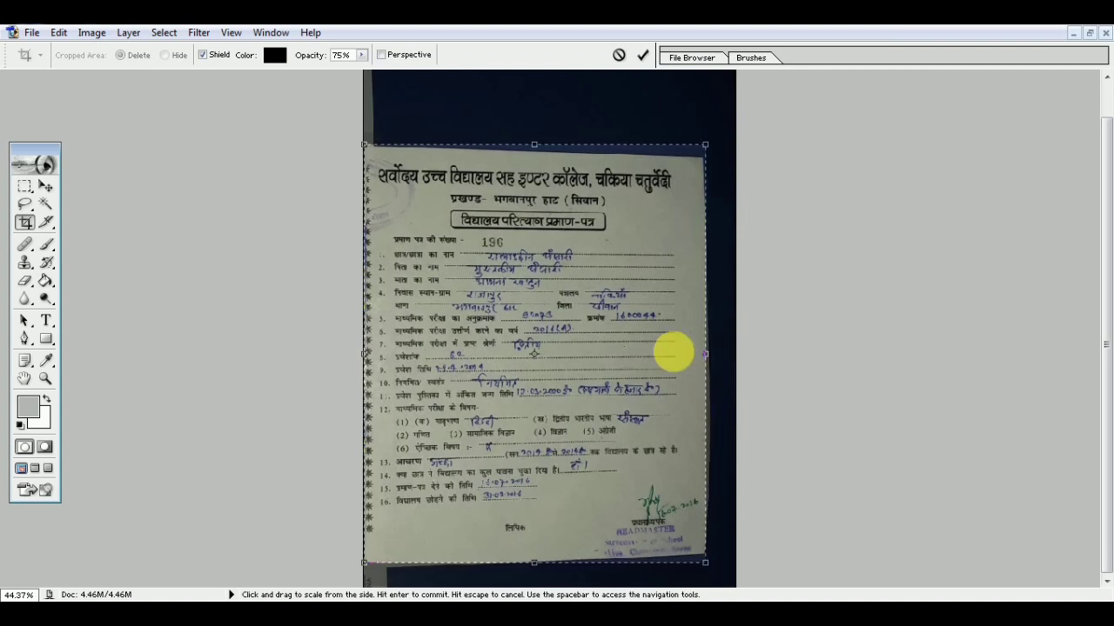
{"action": "left_click_drag", "start_coordinate": [533, 145], "coordinate": [535, 159]}
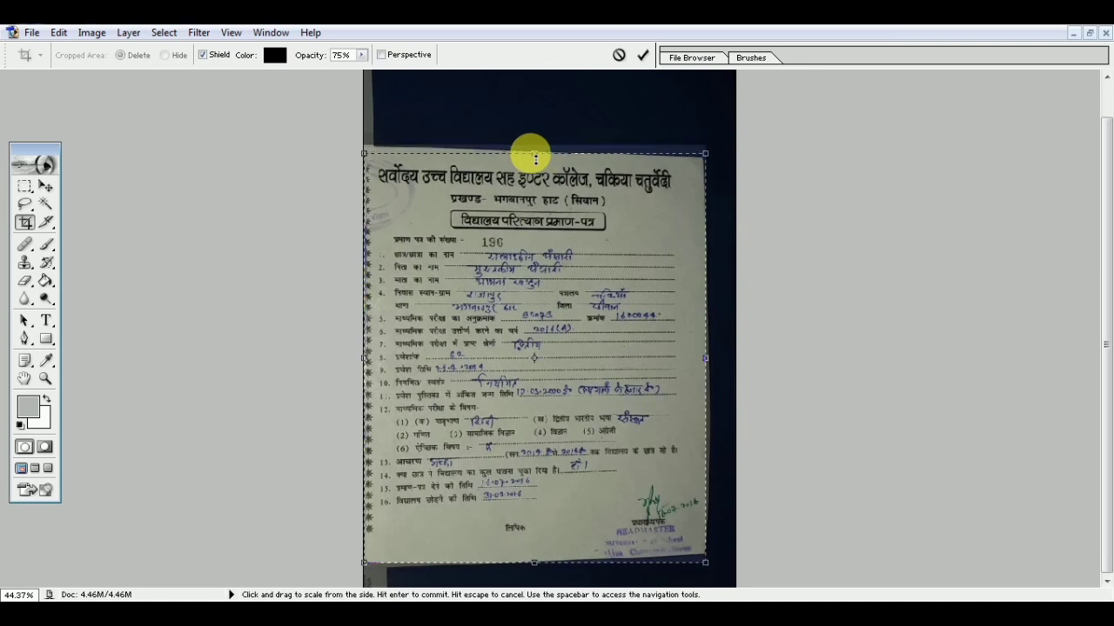
{"action": "left_click", "coordinate": [642, 57]}
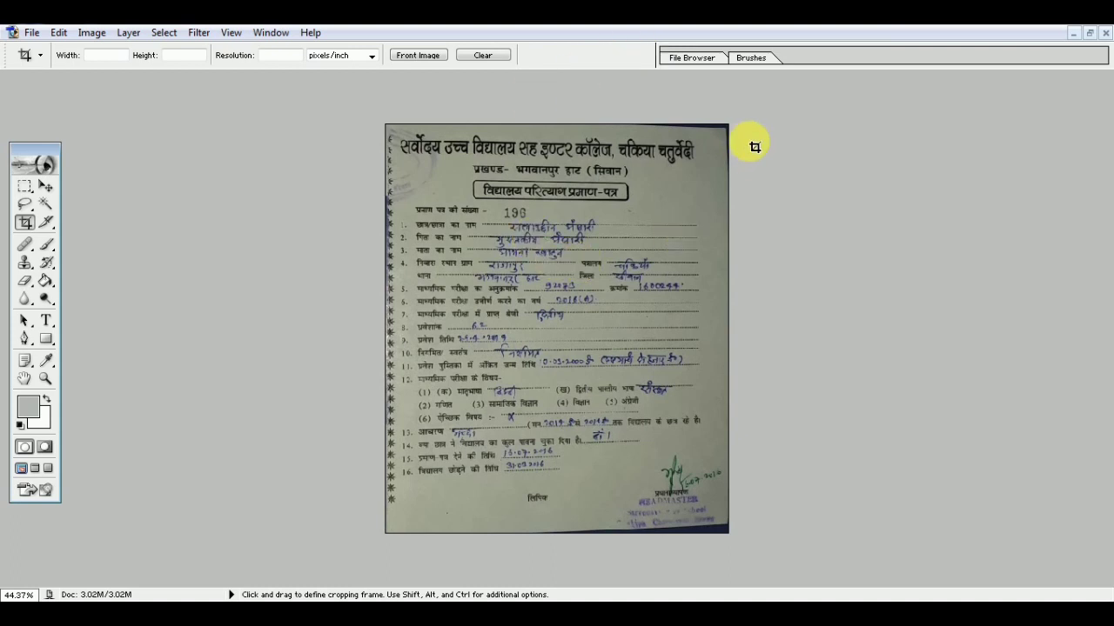
Show the Layers panel and fit the certificate to the screen height
{"action": "left_click", "coordinate": [269, 32]}
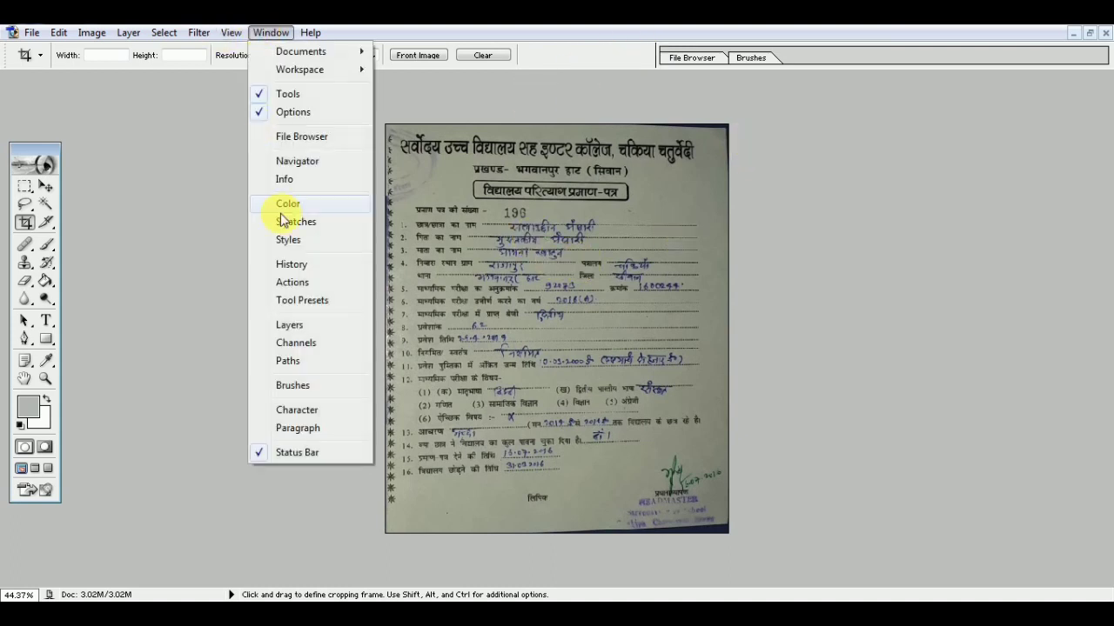
{"action": "left_click", "coordinate": [290, 325]}
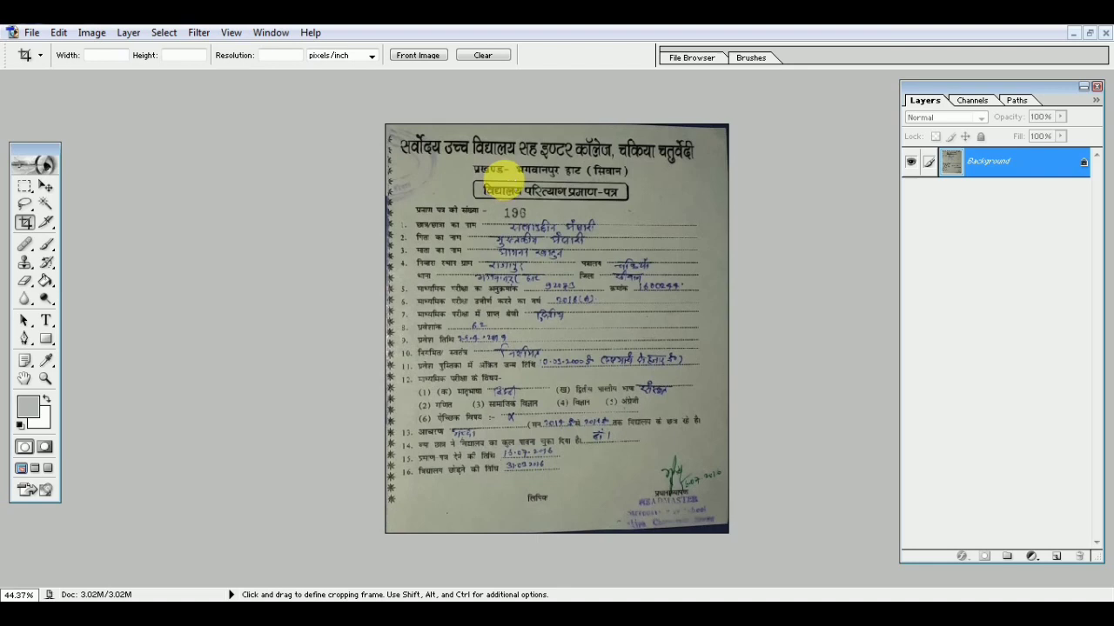
{"action": "key", "text": "ctrl+0"}
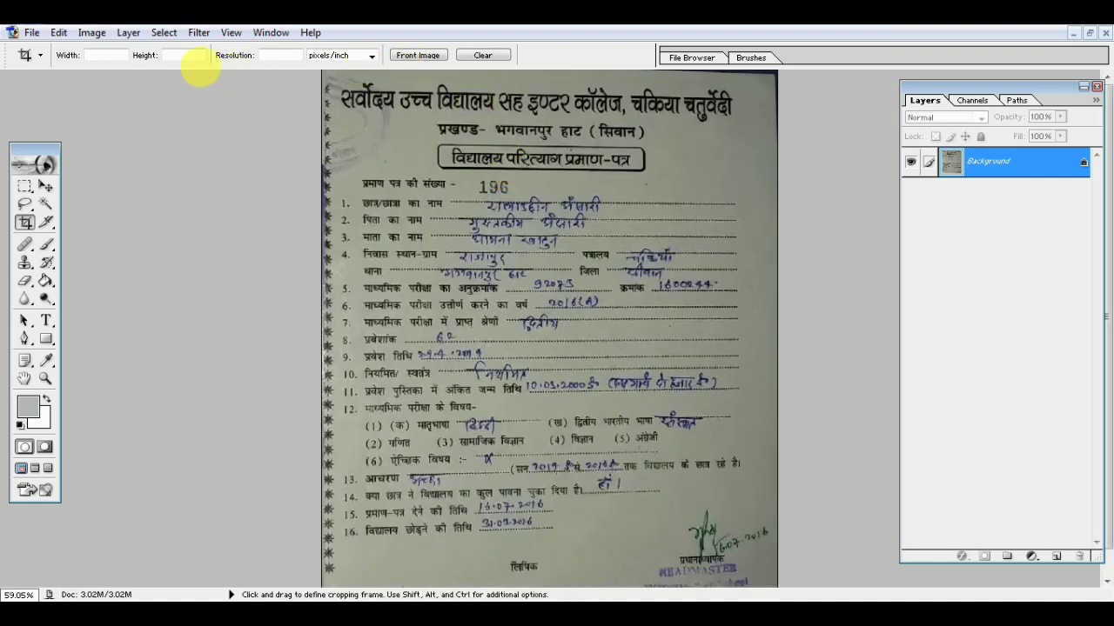
Color Range-select the grey paper, sampling paper tone at six spots across the form
{"action": "left_click", "coordinate": [164, 32]}
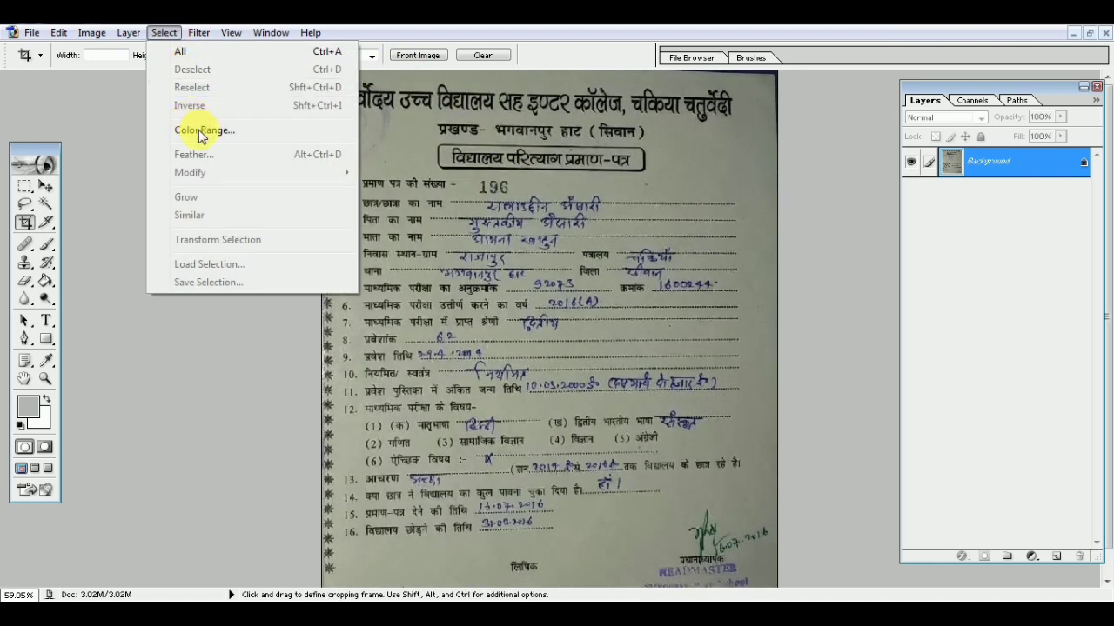
{"action": "left_click", "coordinate": [200, 130]}
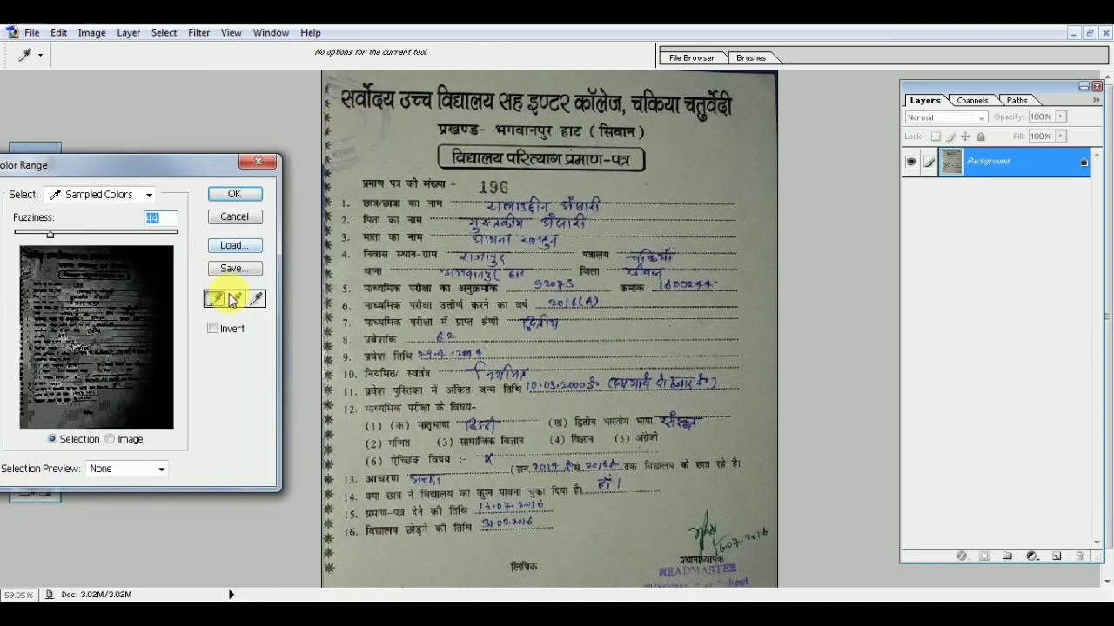
{"action": "left_click", "coordinate": [234, 300]}
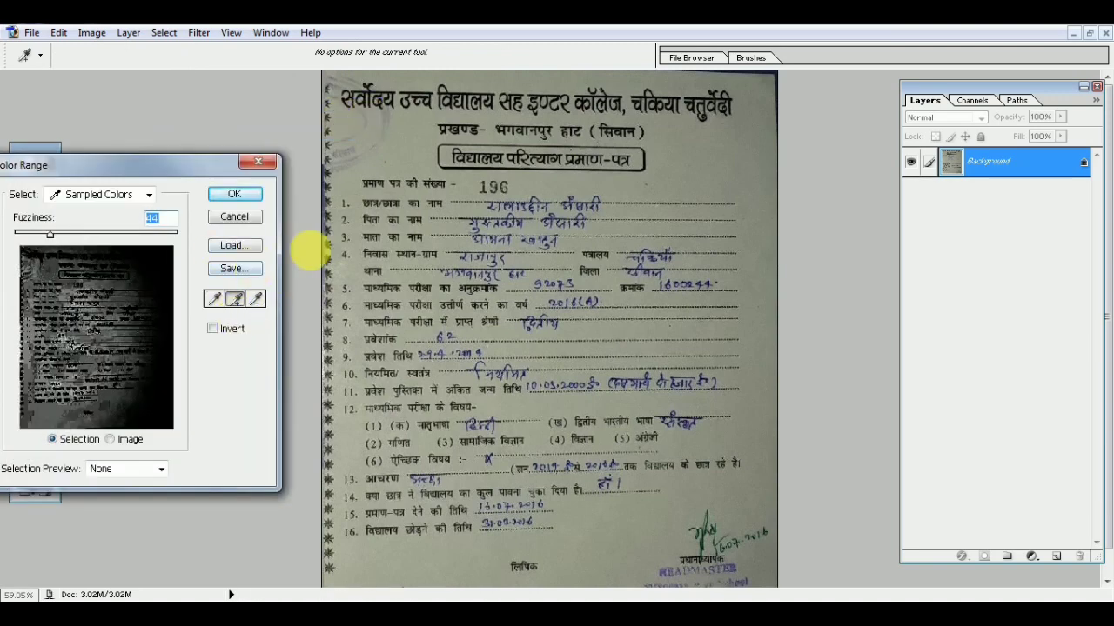
{"action": "left_click", "coordinate": [412, 151]}
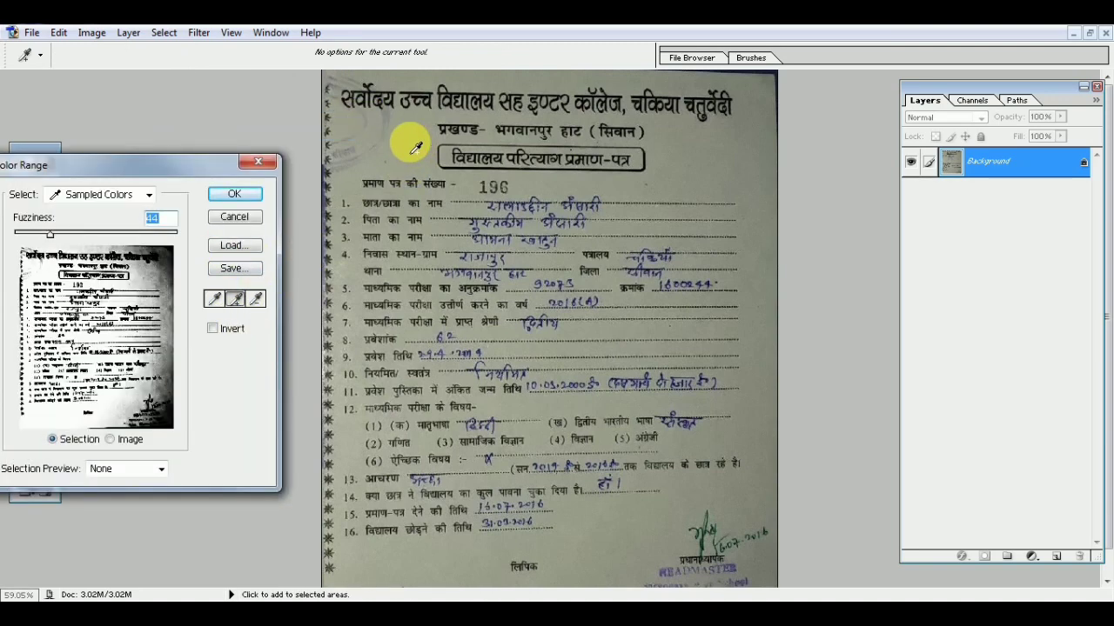
{"action": "left_click", "coordinate": [567, 86]}
{"action": "left_click", "coordinate": [743, 163]}
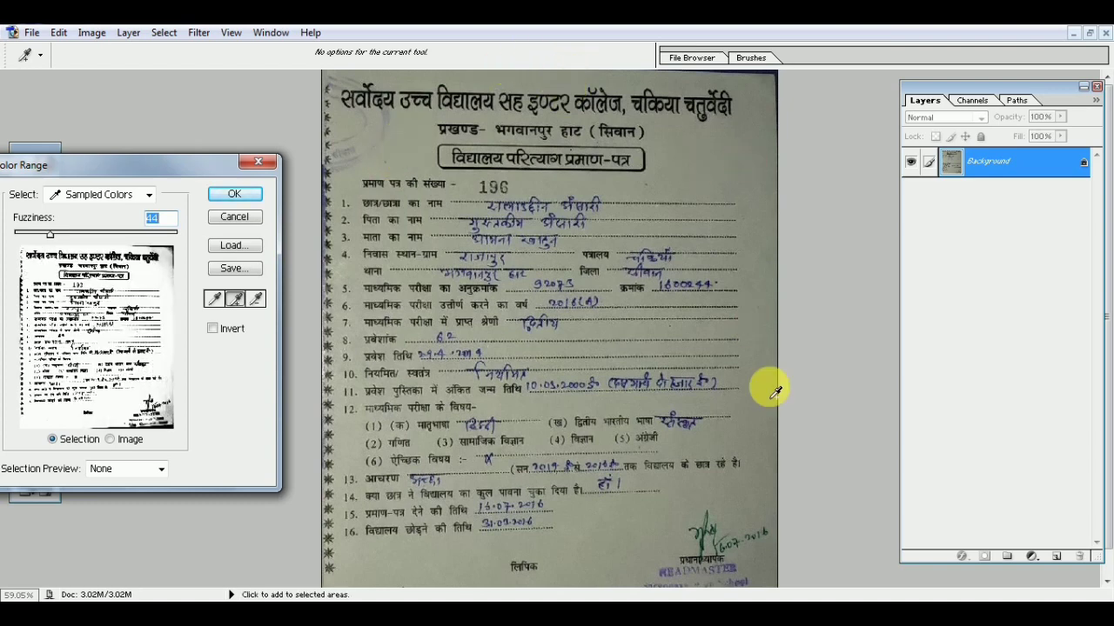
{"action": "left_click", "coordinate": [759, 466]}
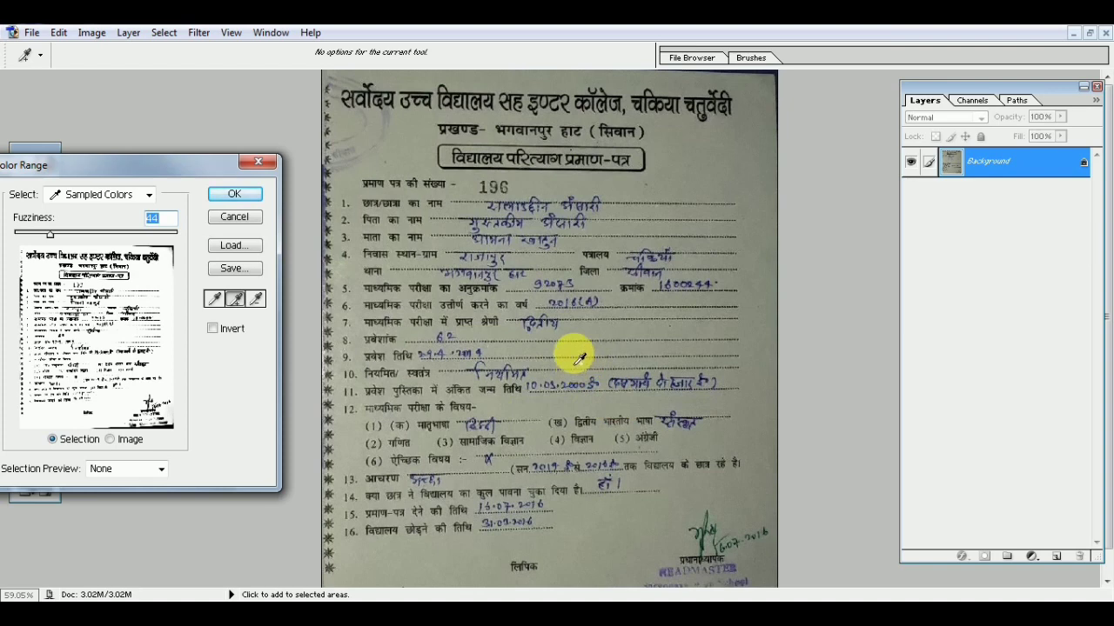
{"action": "left_click", "coordinate": [606, 283]}
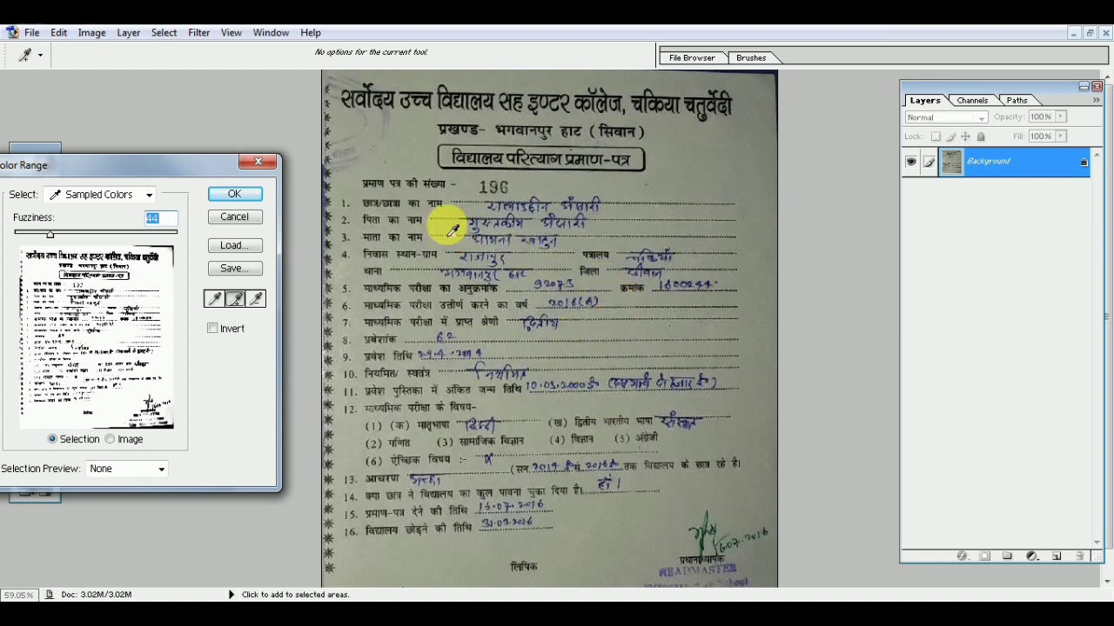
{"action": "left_click", "coordinate": [712, 233]}
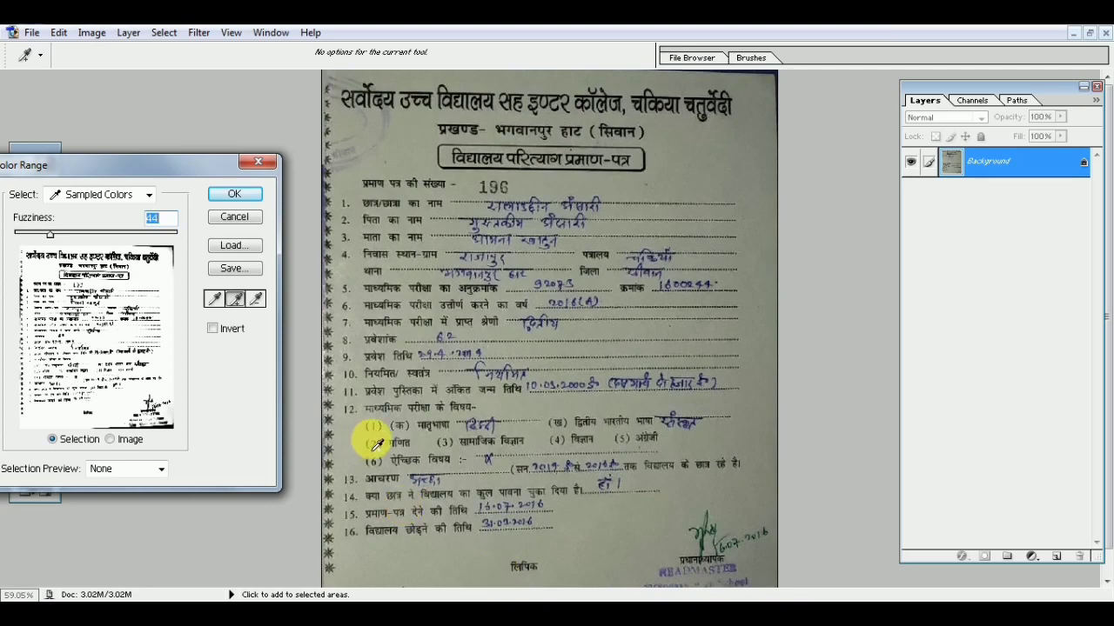
{"action": "left_click", "coordinate": [228, 194]}
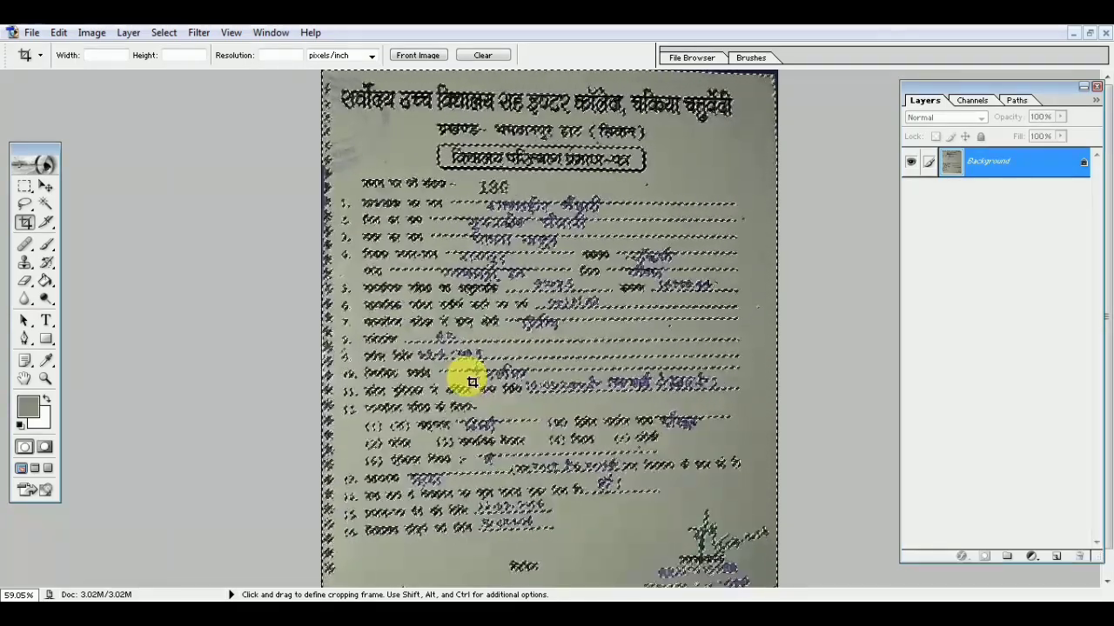
Fill the selected paper background with white
{"action": "key", "text": "Delete"}
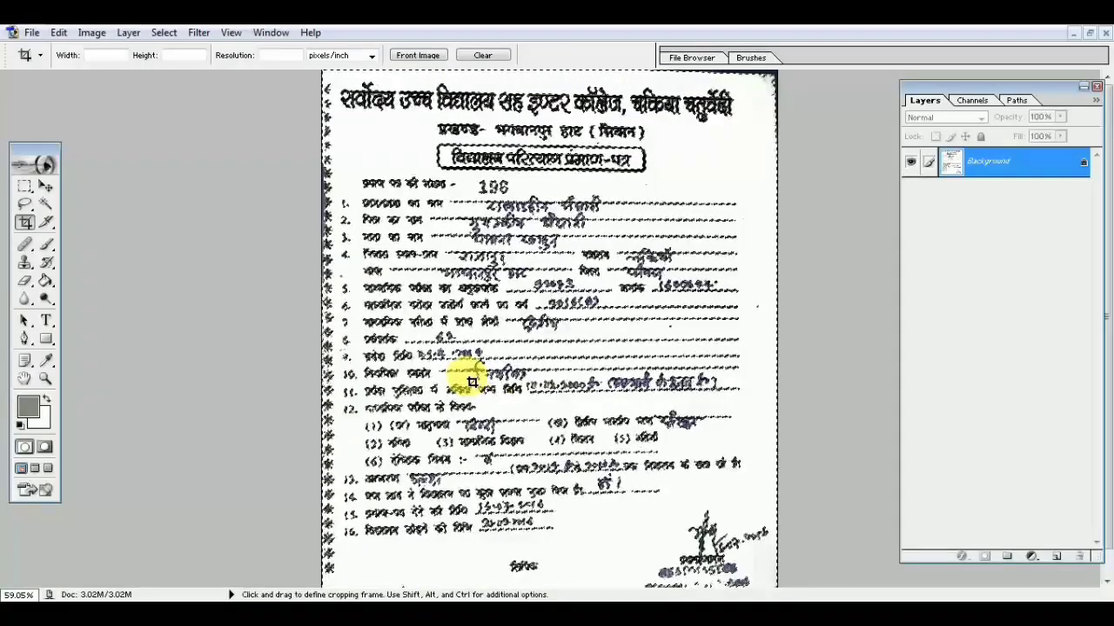
{"action": "key", "text": "v"}
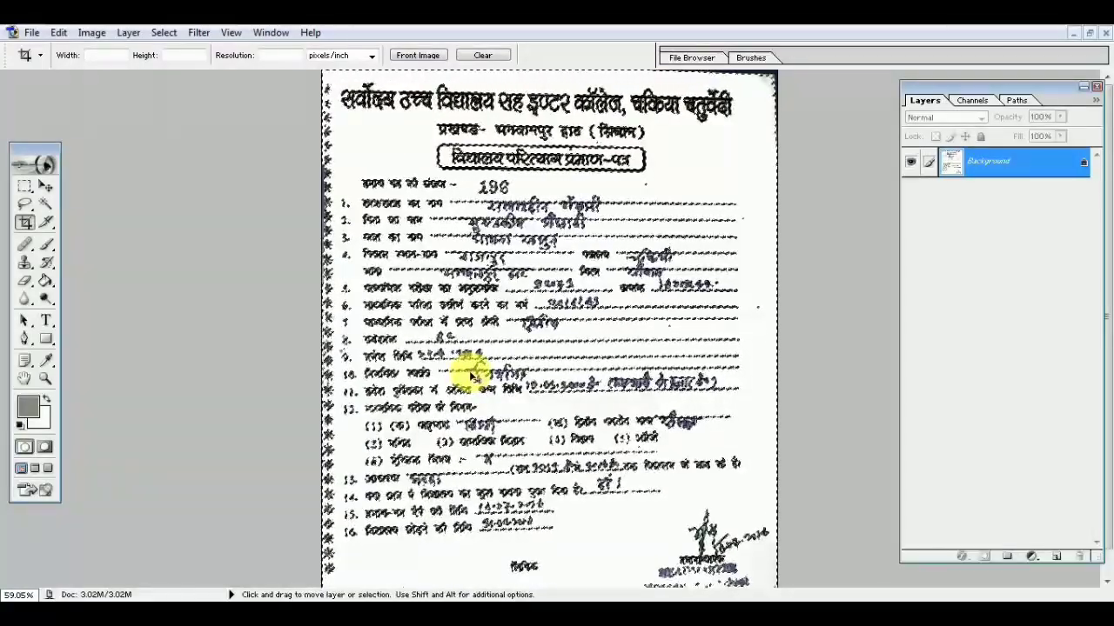
{"action": "key", "text": "c"}
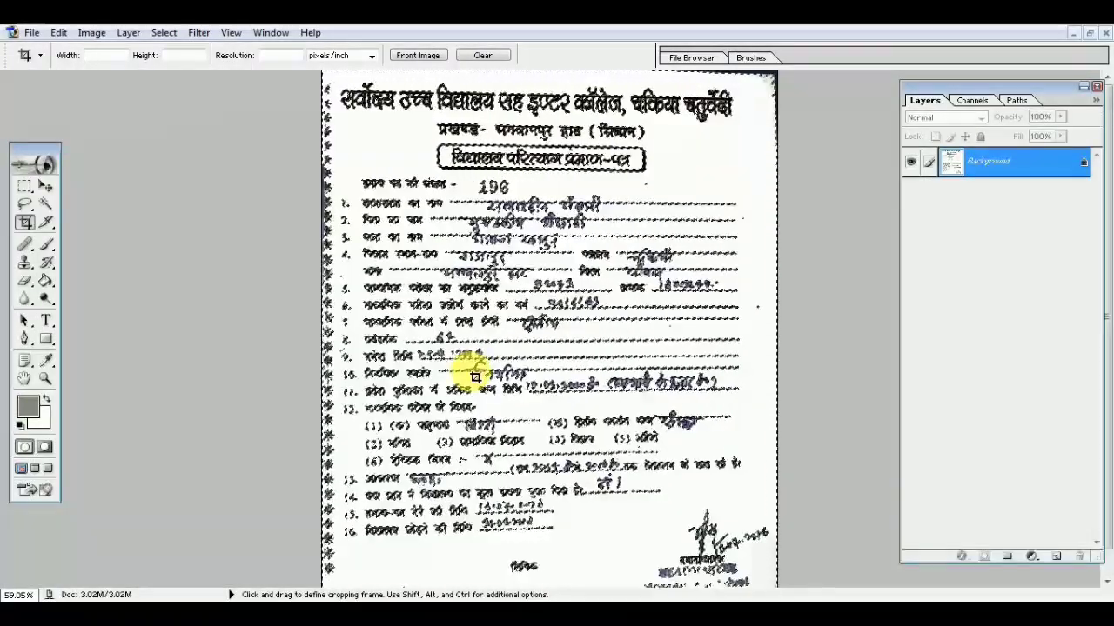
{"action": "key", "text": "ctrl"}
Deselect the page and choose the Brush tool for painting
{"action": "key", "text": "ctrl+d"}
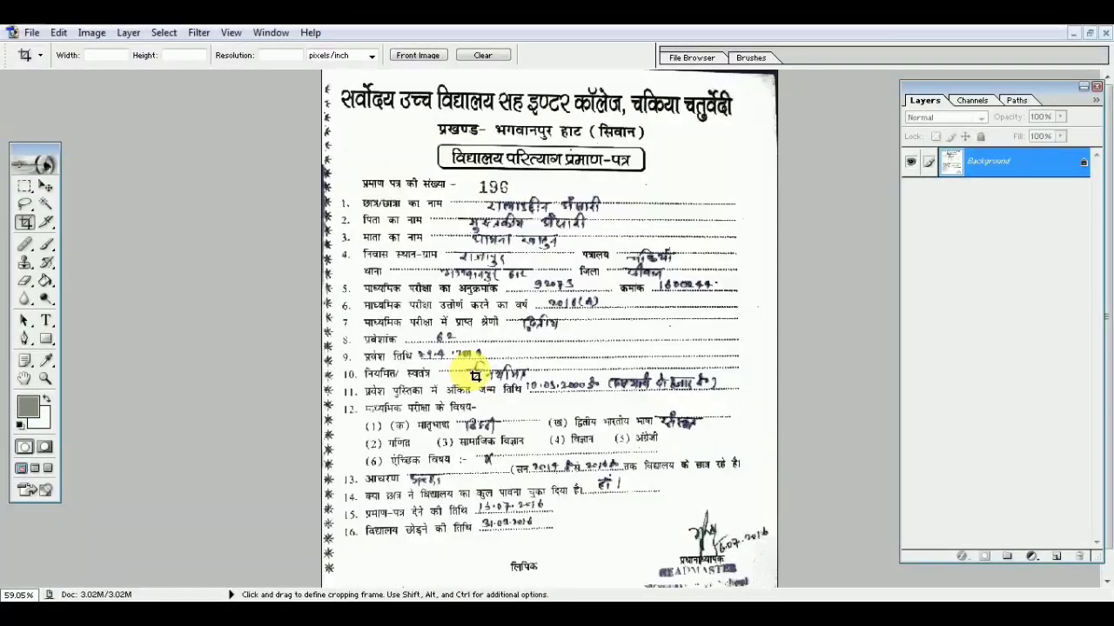
{"action": "scroll", "coordinate": [585, 473], "scroll_direction": "down", "scroll_amount": 1}
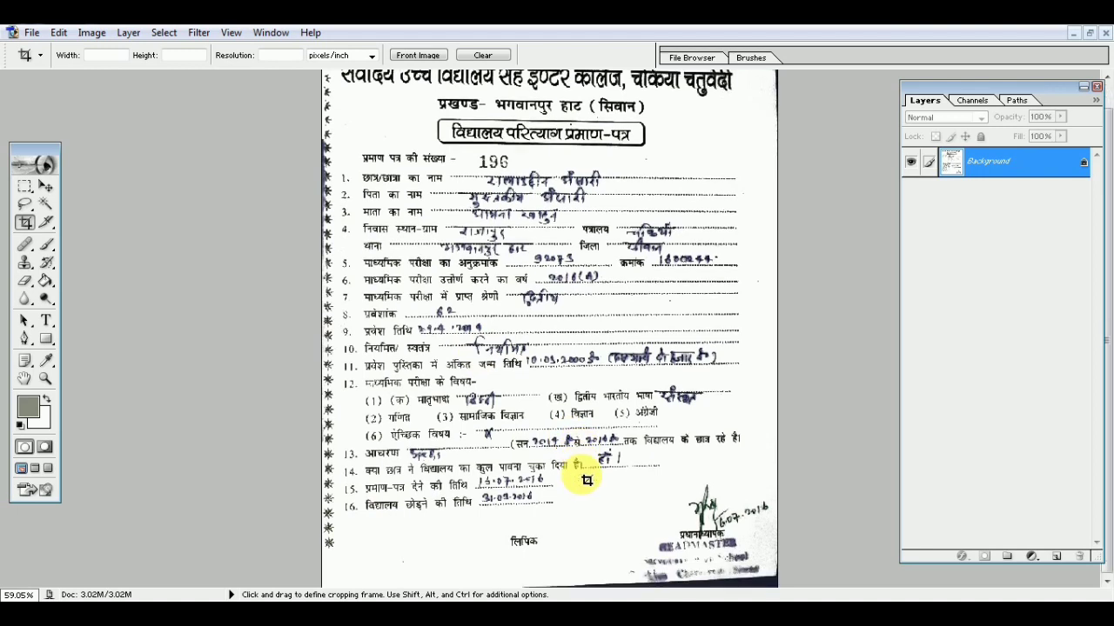
{"action": "scroll", "coordinate": [586, 480], "scroll_direction": "up", "scroll_amount": 1}
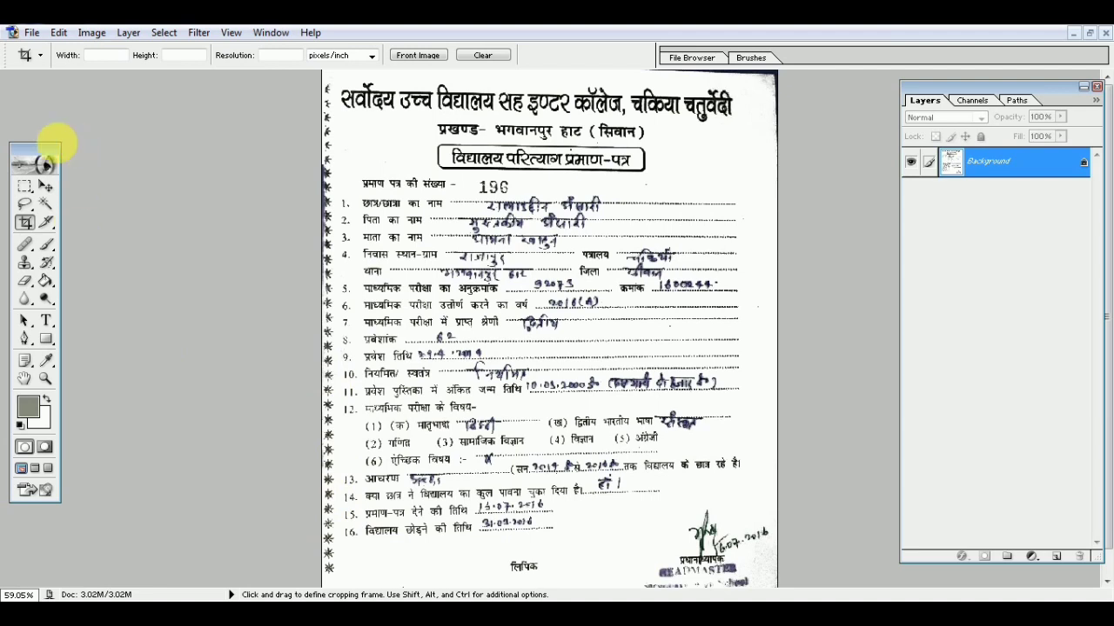
{"action": "left_click", "coordinate": [47, 283]}
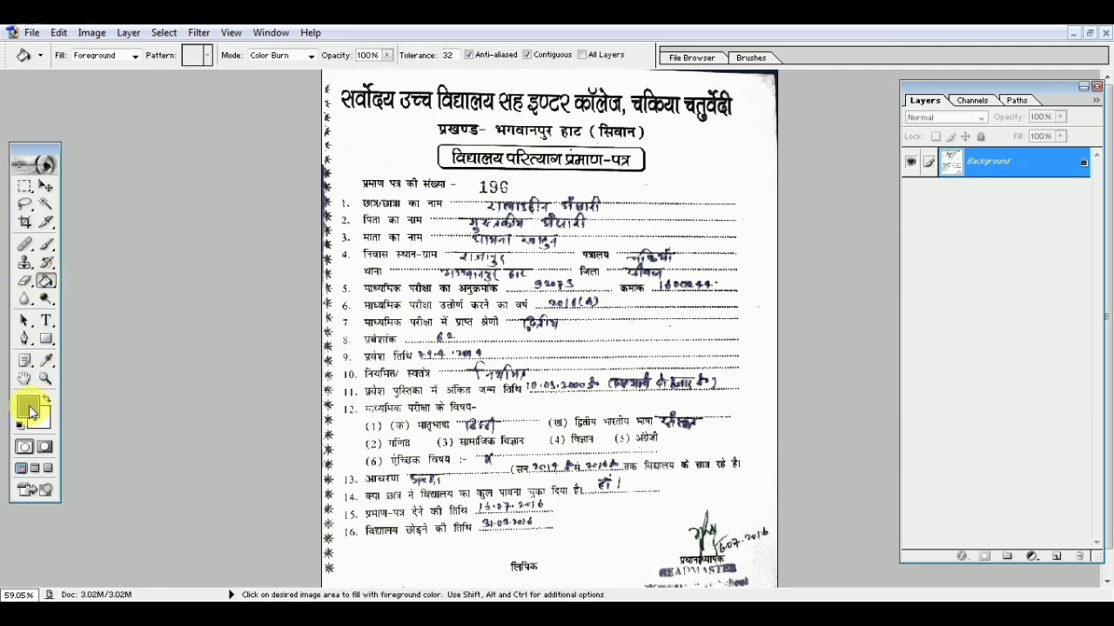
{"action": "left_click", "coordinate": [47, 245]}
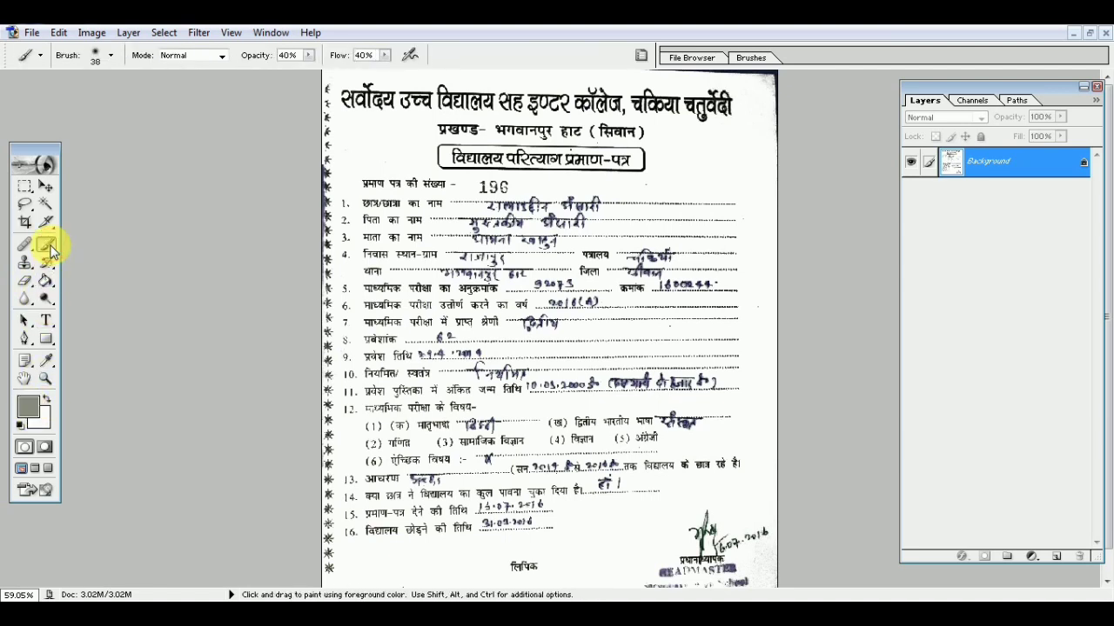
Set the foreground colour to pure white sampled from the page
{"action": "left_click", "coordinate": [27, 408]}
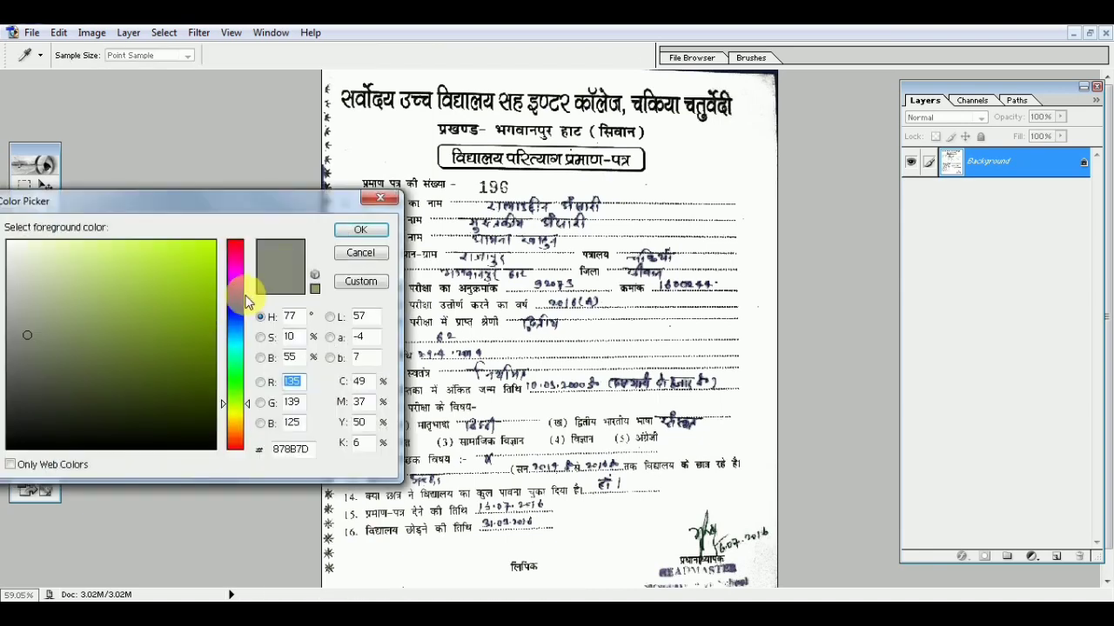
{"action": "left_click", "coordinate": [398, 150]}
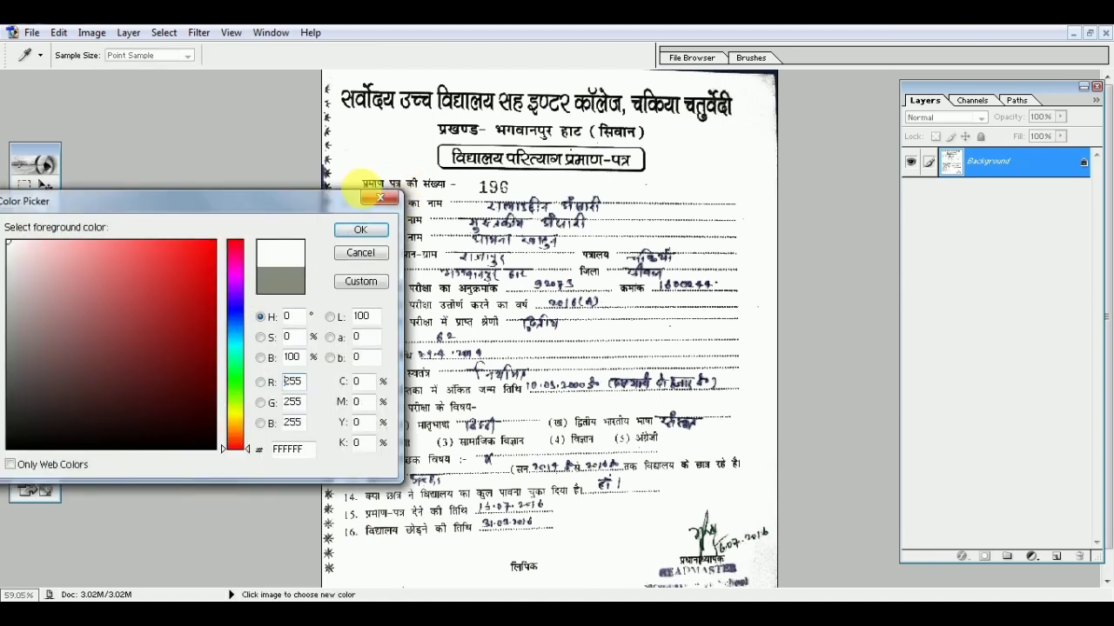
{"action": "left_click", "coordinate": [362, 232]}
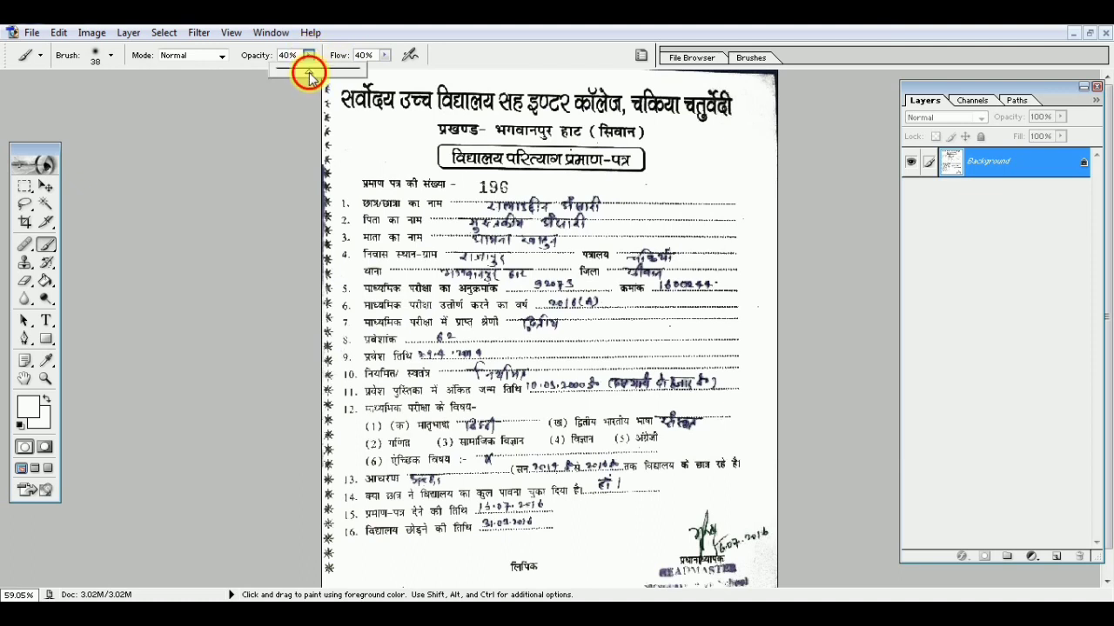
Set brush opacity and flow to 100% and check the page margins
{"action": "mouse_move", "coordinate": [306, 70]}
{"action": "left_mouse_down"}
{"action": "mouse_move", "coordinate": [386, 55]}
{"action": "mouse_move", "coordinate": [487, 80]}
{"action": "left_mouse_up"}
{"action": "left_click", "coordinate": [386, 55]}
{"action": "left_click", "coordinate": [328, 92]}
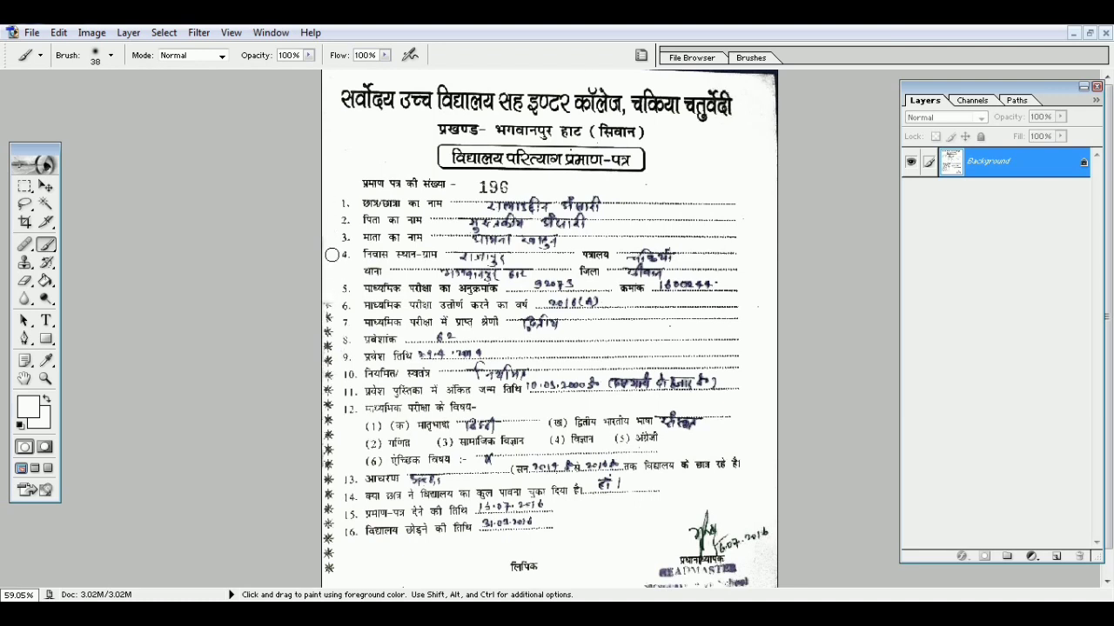
{"action": "scroll", "coordinate": [335, 238], "scroll_direction": "down", "scroll_amount": 1}
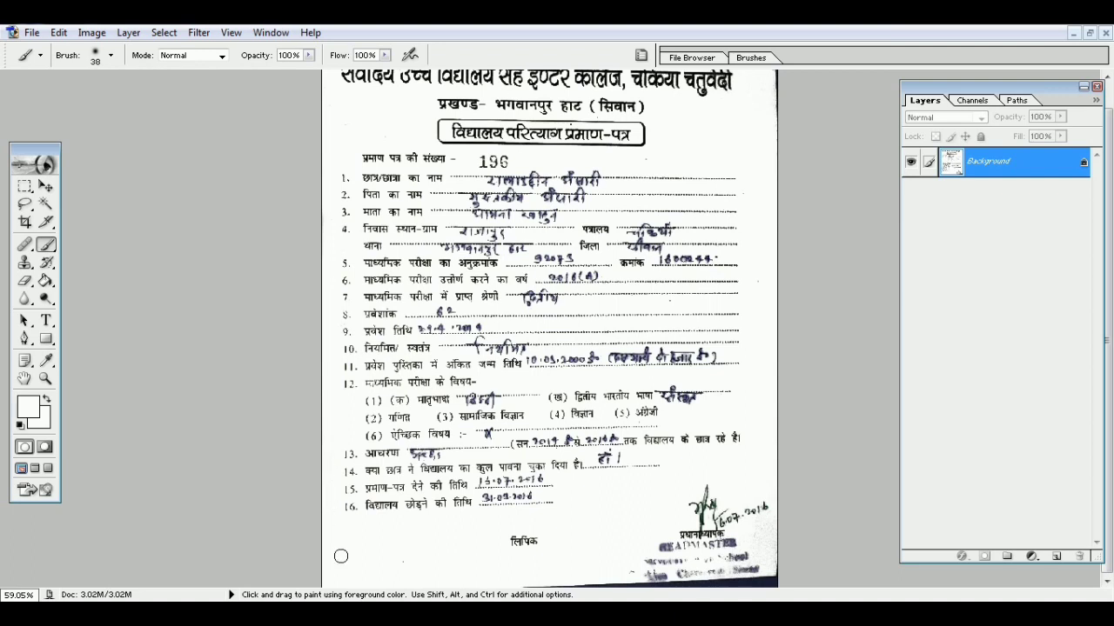
{"action": "scroll", "coordinate": [478, 384], "scroll_direction": "up", "scroll_amount": 1}
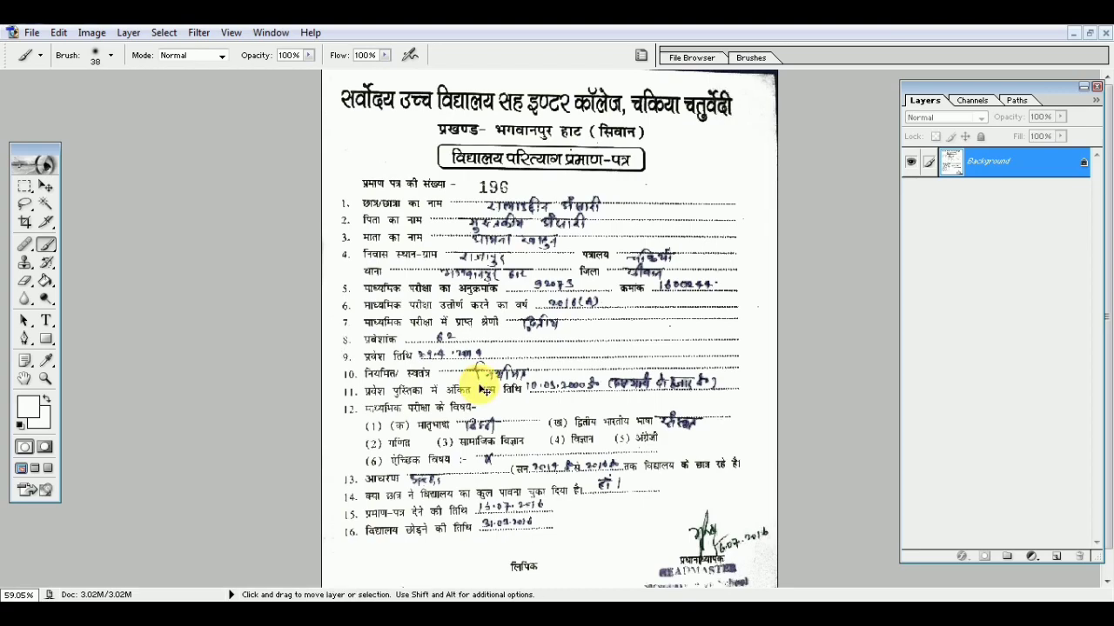
{"action": "scroll", "coordinate": [477, 384], "scroll_direction": "up", "scroll_amount": 1}
{"action": "scroll", "coordinate": [479, 386], "scroll_direction": "up", "scroll_amount": 1}
{"action": "scroll", "coordinate": [481, 389], "scroll_direction": "up", "scroll_amount": 1}
{"action": "scroll", "coordinate": [479, 387], "scroll_direction": "down", "scroll_amount": 2}
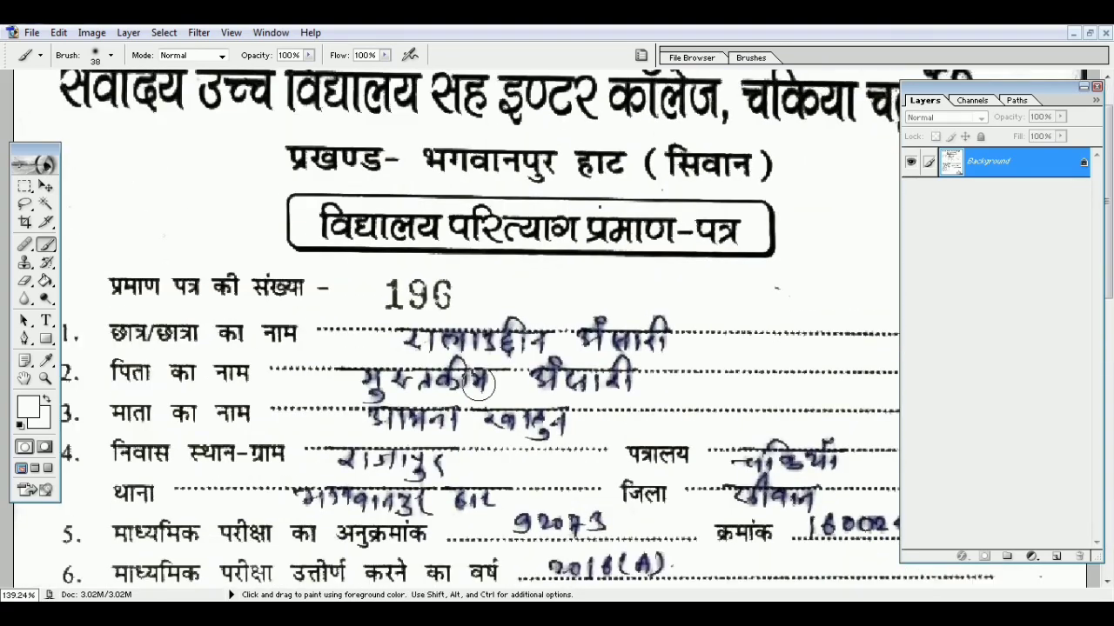
{"action": "scroll", "coordinate": [480, 385], "scroll_direction": "down", "scroll_amount": 1}
{"action": "scroll", "coordinate": [479, 385], "scroll_direction": "down", "scroll_amount": 1}
{"action": "scroll", "coordinate": [480, 384], "scroll_direction": "down", "scroll_amount": 1}
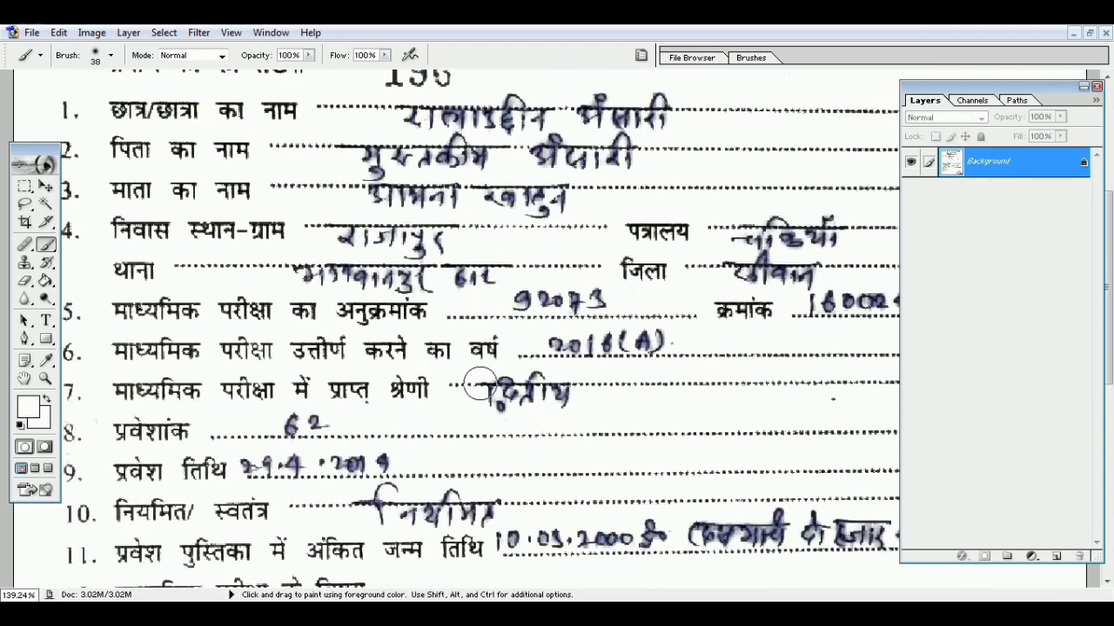
Color Range-select handwriting ink sampled in rows 1, 2, 5 and 11, with fuzziness lowered to 38
{"action": "left_click", "coordinate": [160, 36]}
{"action": "left_click", "coordinate": [199, 130]}
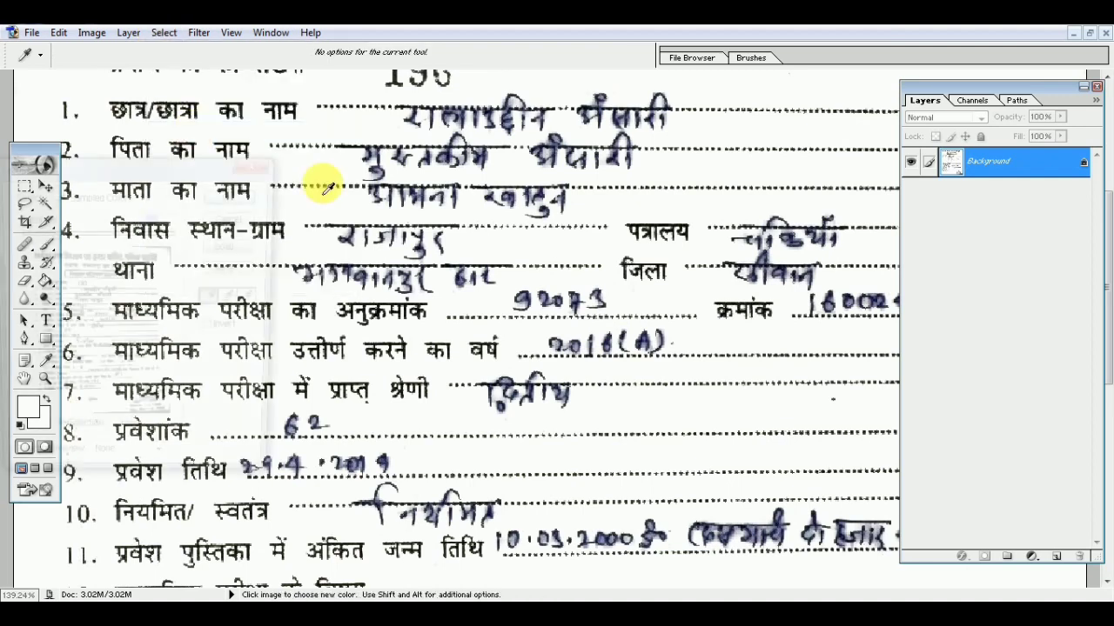
{"action": "left_click", "coordinate": [448, 120]}
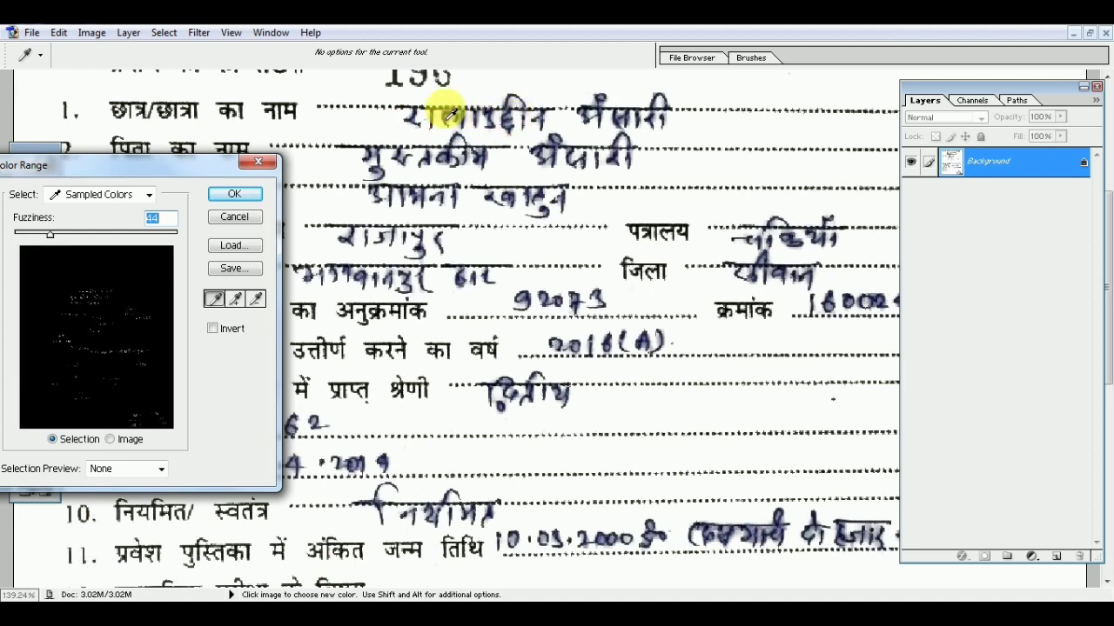
{"action": "left_click", "coordinate": [236, 300]}
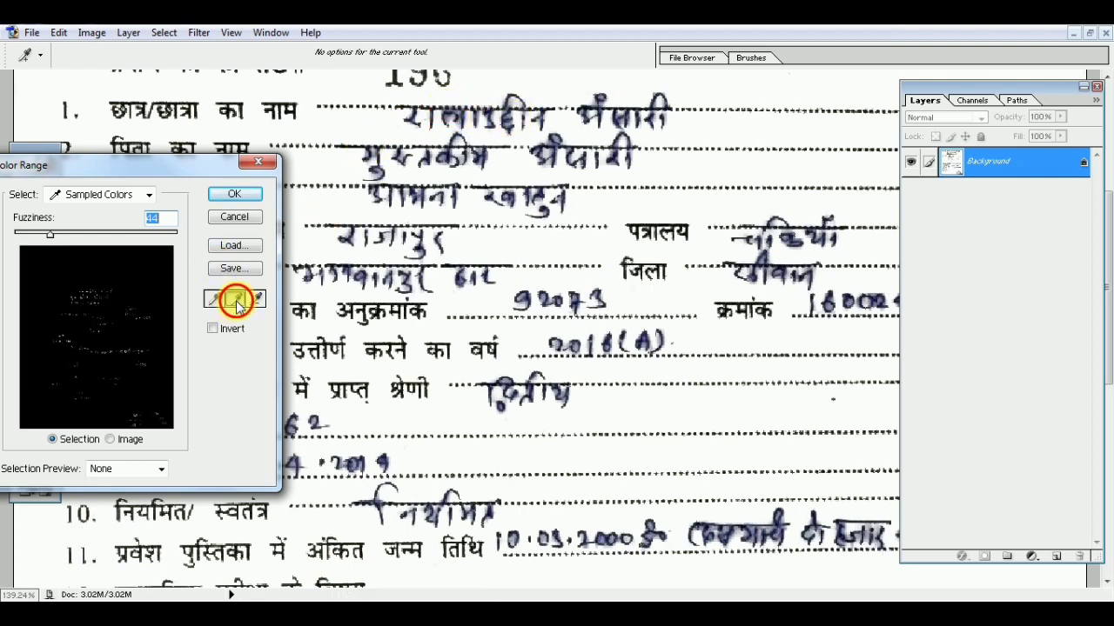
{"action": "left_click", "coordinate": [557, 155]}
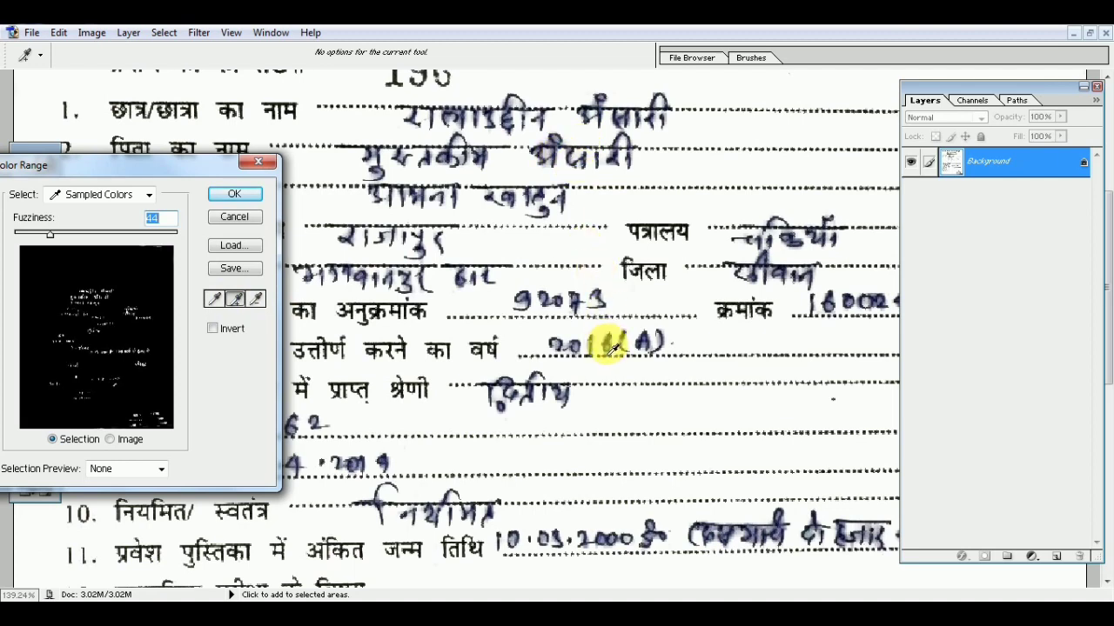
{"action": "left_click", "coordinate": [476, 517]}
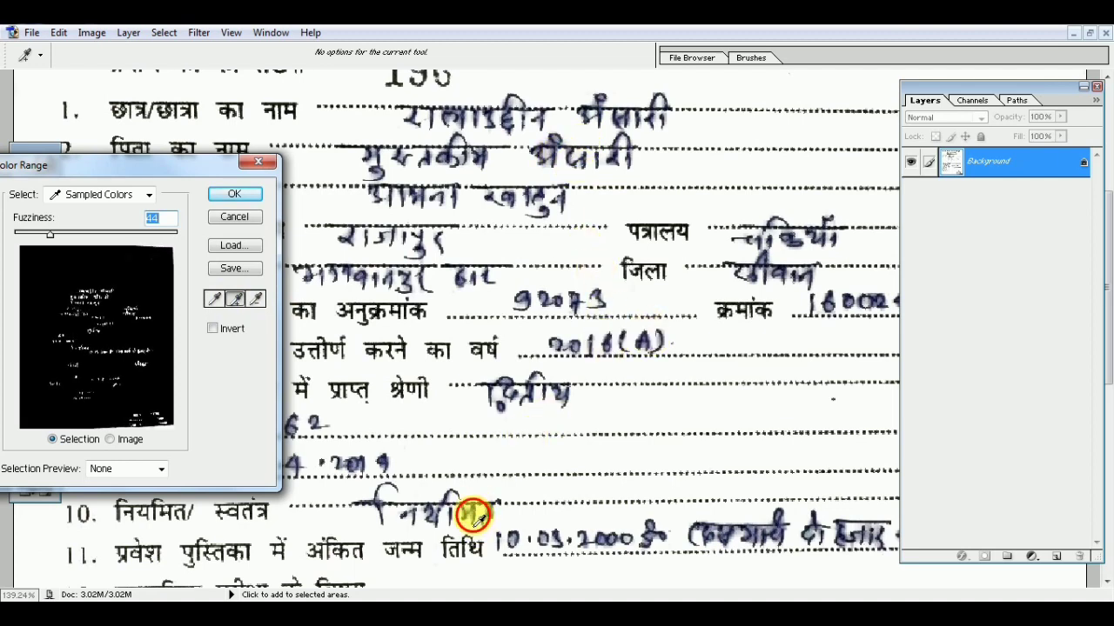
{"action": "left_click", "coordinate": [722, 531]}
{"action": "left_click", "coordinate": [842, 537]}
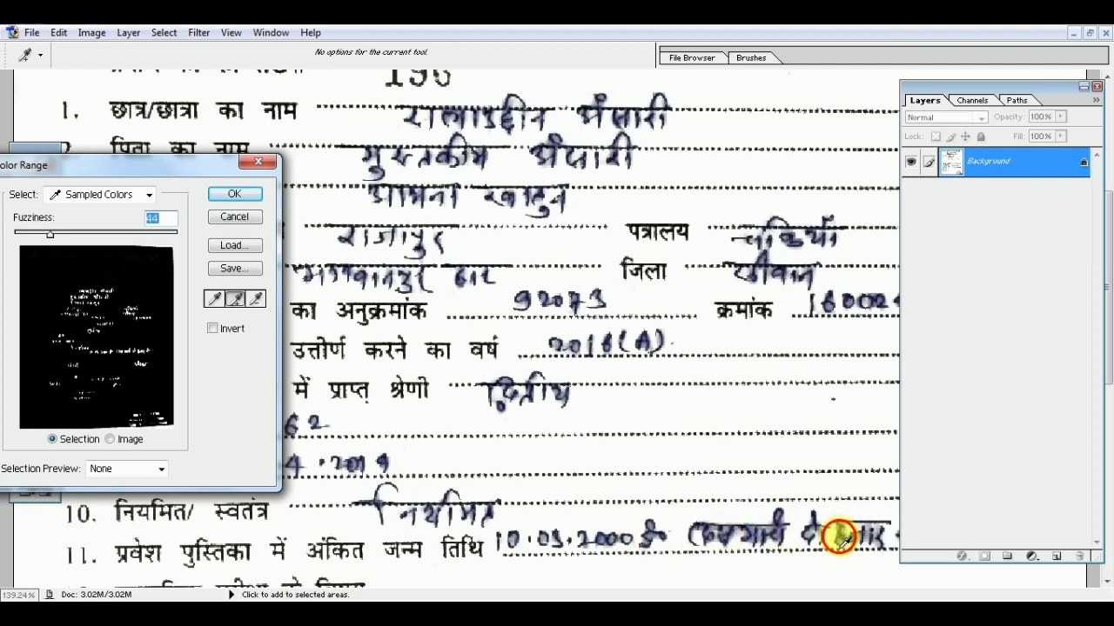
{"action": "left_click", "coordinate": [850, 306]}
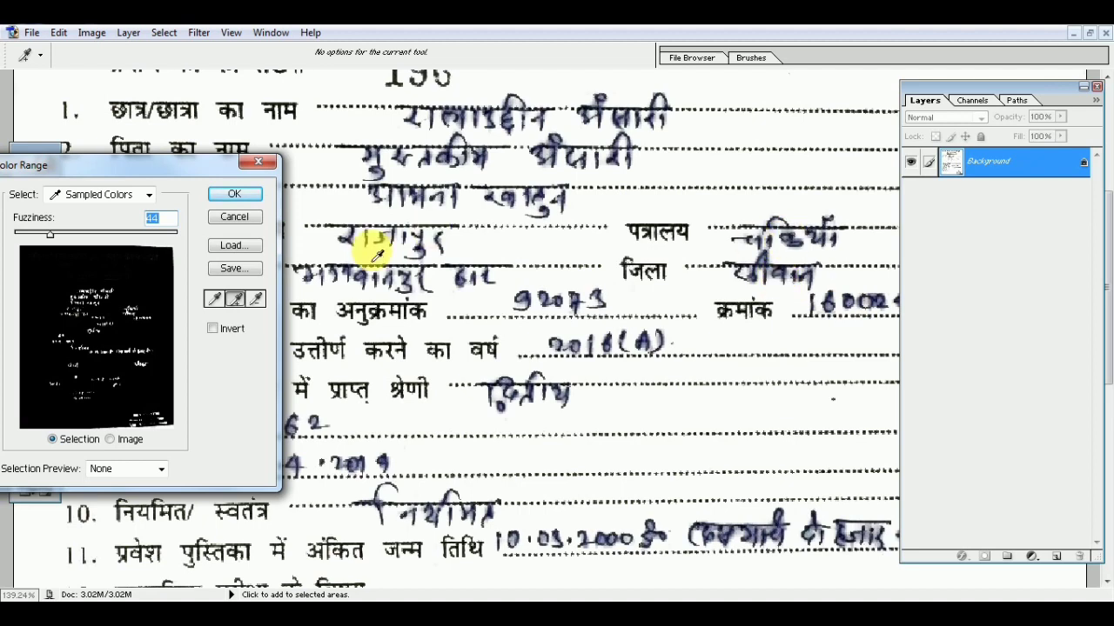
{"action": "key", "text": "shift+Down"}
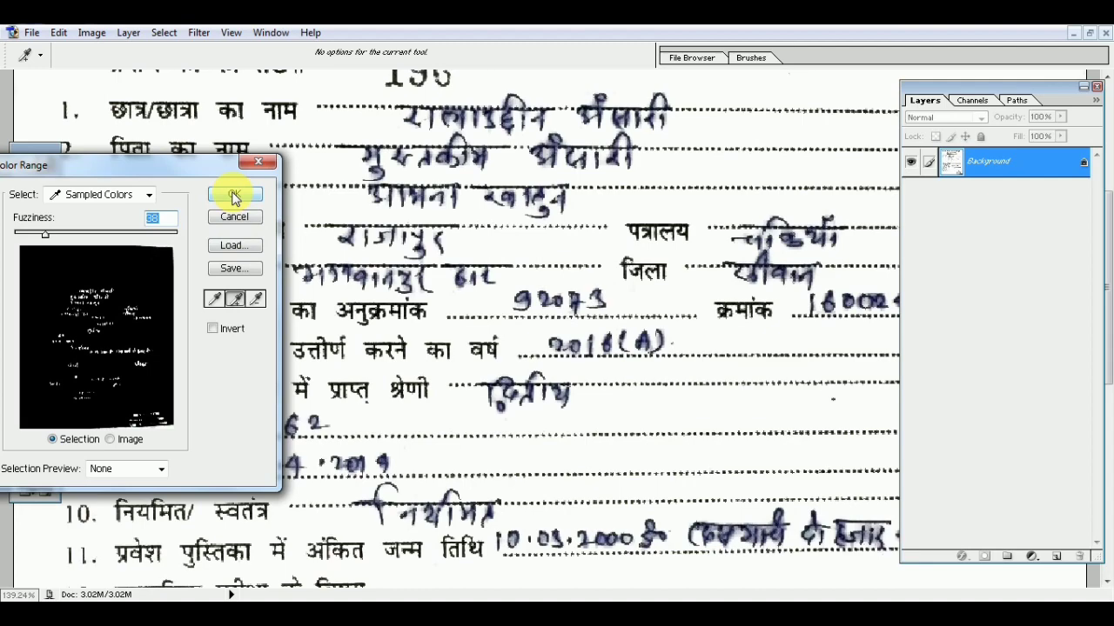
{"action": "left_click", "coordinate": [233, 197]}
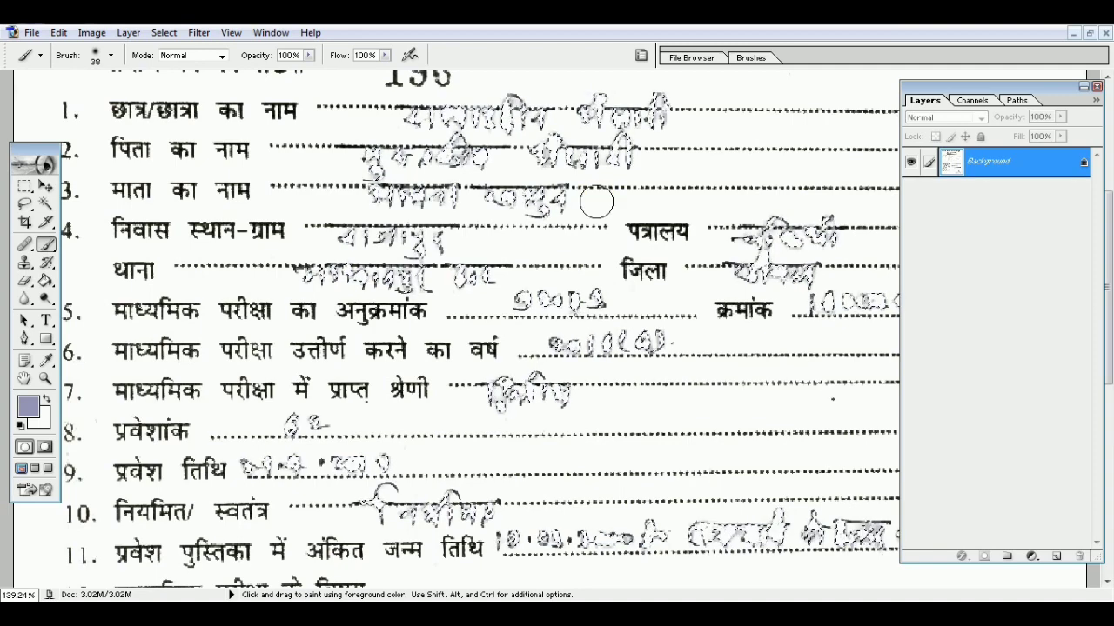
Paint white over the selected handwriting, leaving only faint pale outlines
{"action": "left_click", "coordinate": [597, 202], "text": "ctrl"}
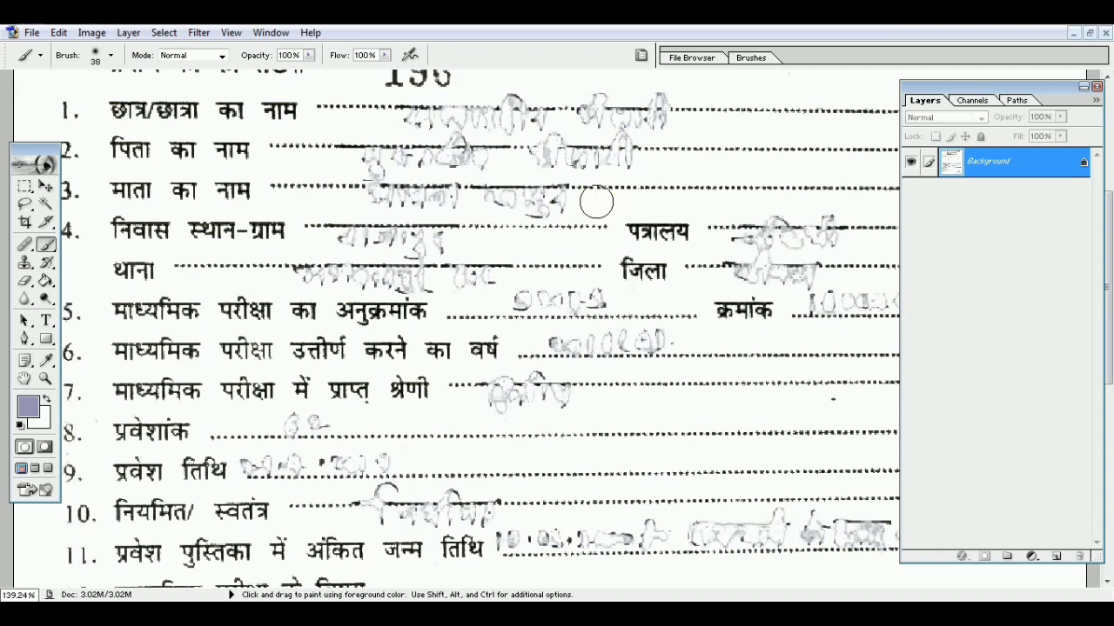
{"action": "scroll", "coordinate": [609, 235], "scroll_direction": "down", "scroll_amount": 2}
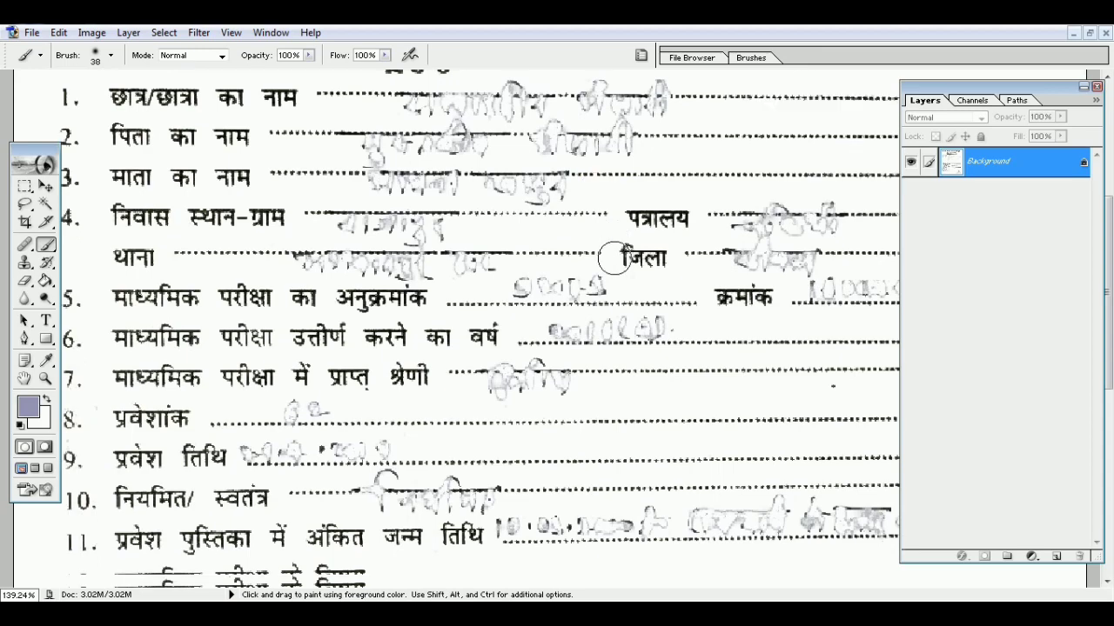
{"action": "scroll", "coordinate": [614, 249], "scroll_direction": "down", "scroll_amount": 3}
{"action": "scroll", "coordinate": [614, 253], "scroll_direction": "down", "scroll_amount": 2}
{"action": "scroll", "coordinate": [615, 257], "scroll_direction": "down", "scroll_amount": 2}
{"action": "scroll", "coordinate": [614, 258], "scroll_direction": "down", "scroll_amount": 2}
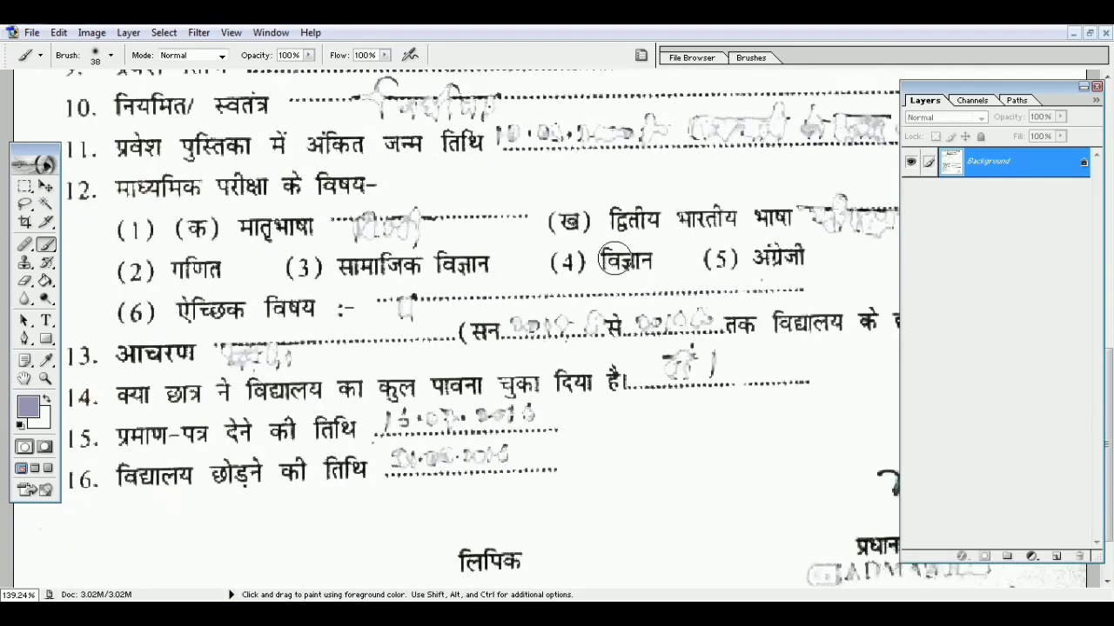
Scroll back up the certificate and bring up the Select menu
{"action": "scroll", "coordinate": [614, 259], "scroll_direction": "up", "scroll_amount": 2}
{"action": "scroll", "coordinate": [614, 258], "scroll_direction": "up", "scroll_amount": 2}
{"action": "scroll", "coordinate": [614, 258], "scroll_direction": "up", "scroll_amount": 2}
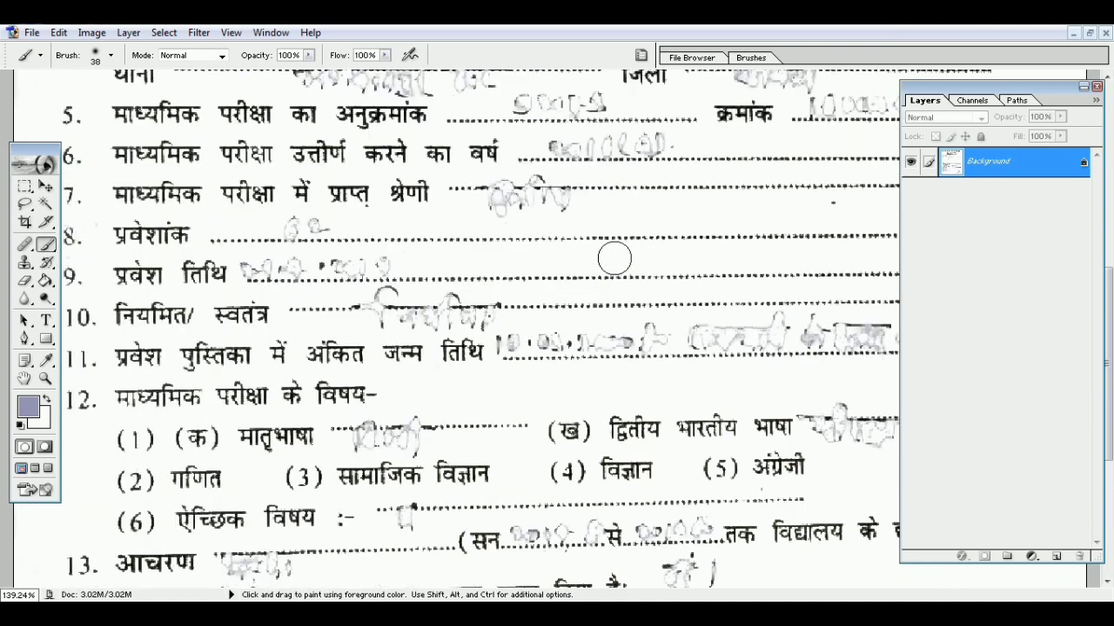
{"action": "scroll", "coordinate": [614, 258], "scroll_direction": "up", "scroll_amount": 3}
{"action": "scroll", "coordinate": [613, 257], "scroll_direction": "up", "scroll_amount": 1}
{"action": "scroll", "coordinate": [613, 257], "scroll_direction": "up", "scroll_amount": 2}
{"action": "scroll", "coordinate": [614, 257], "scroll_direction": "up", "scroll_amount": 1}
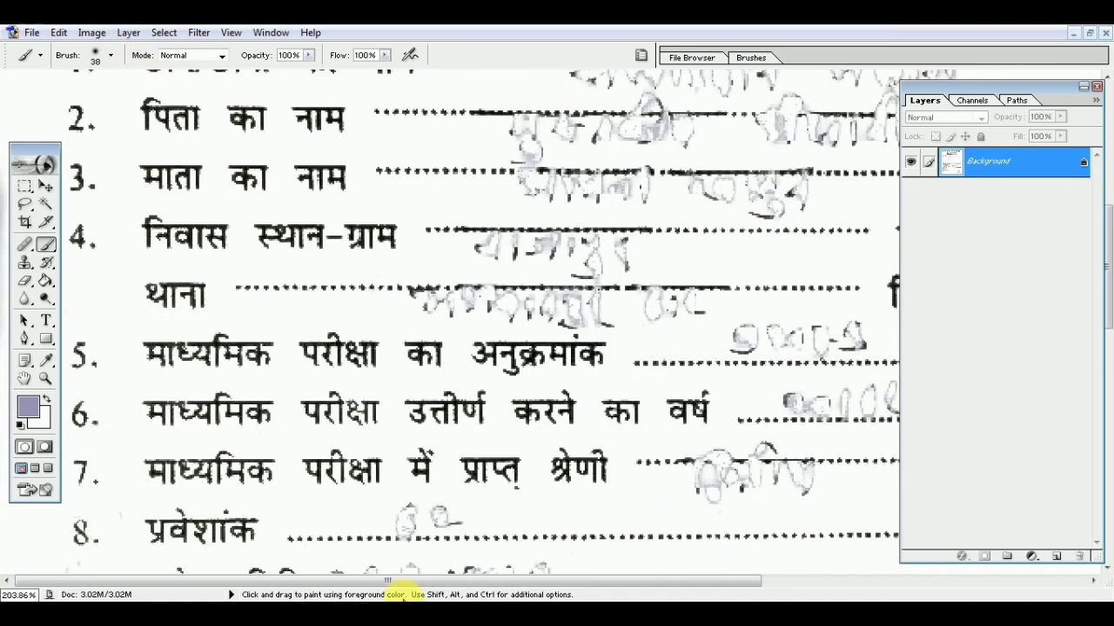
{"action": "left_click_drag", "start_coordinate": [403, 581], "coordinate": [651, 581]}
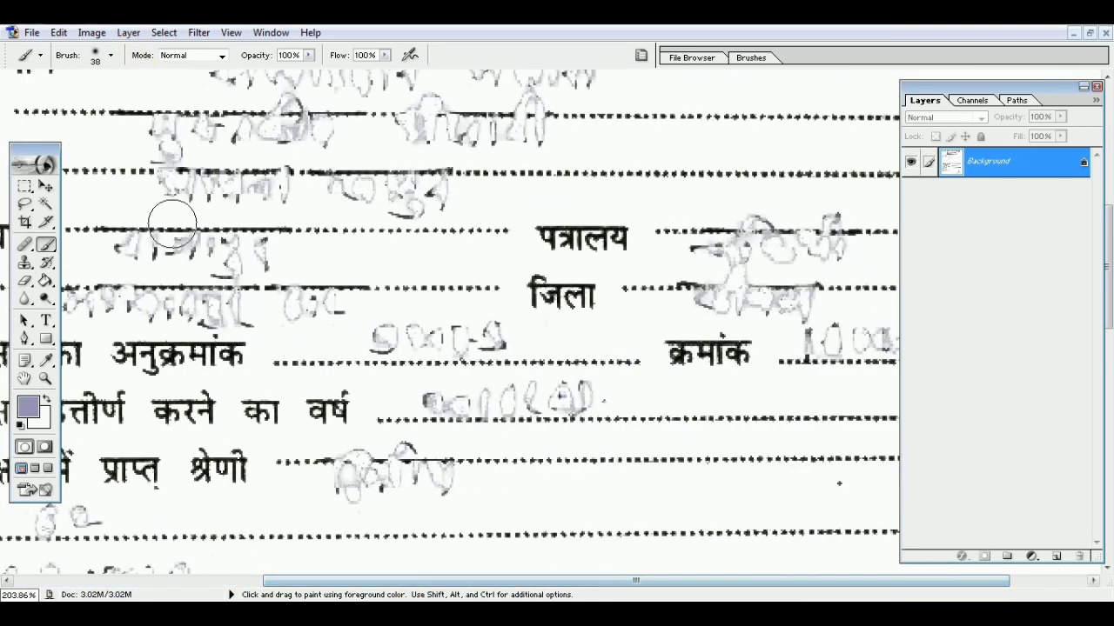
{"action": "left_click", "coordinate": [163, 33]}
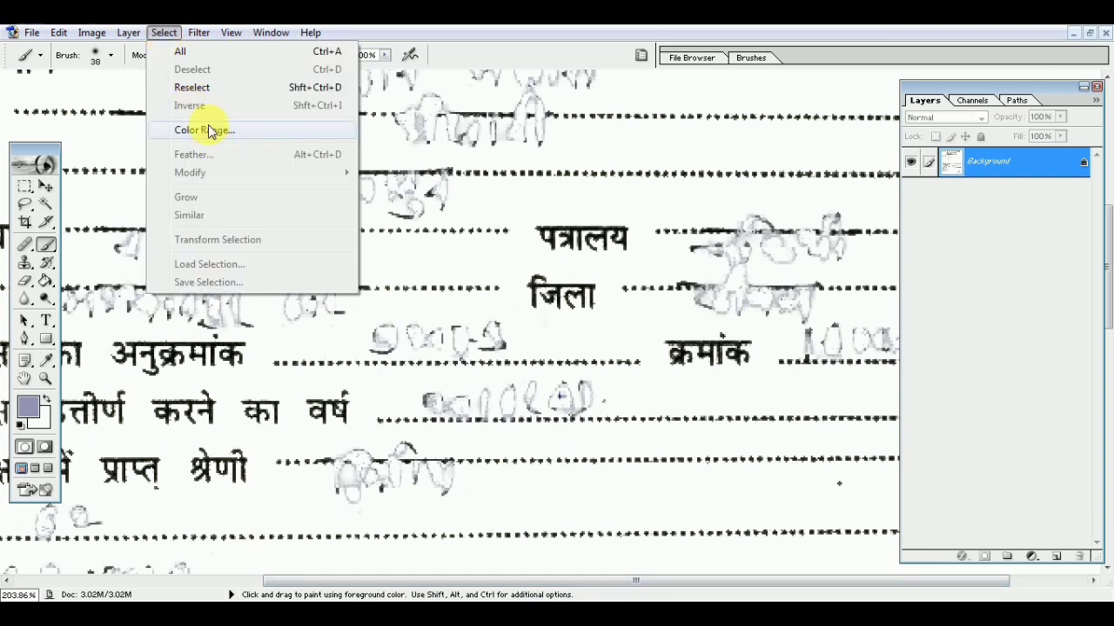
Color Range-sample the pale handwriting, including entries beside श्रेणी, जिला and पत्रालय
{"action": "left_click", "coordinate": [209, 131]}
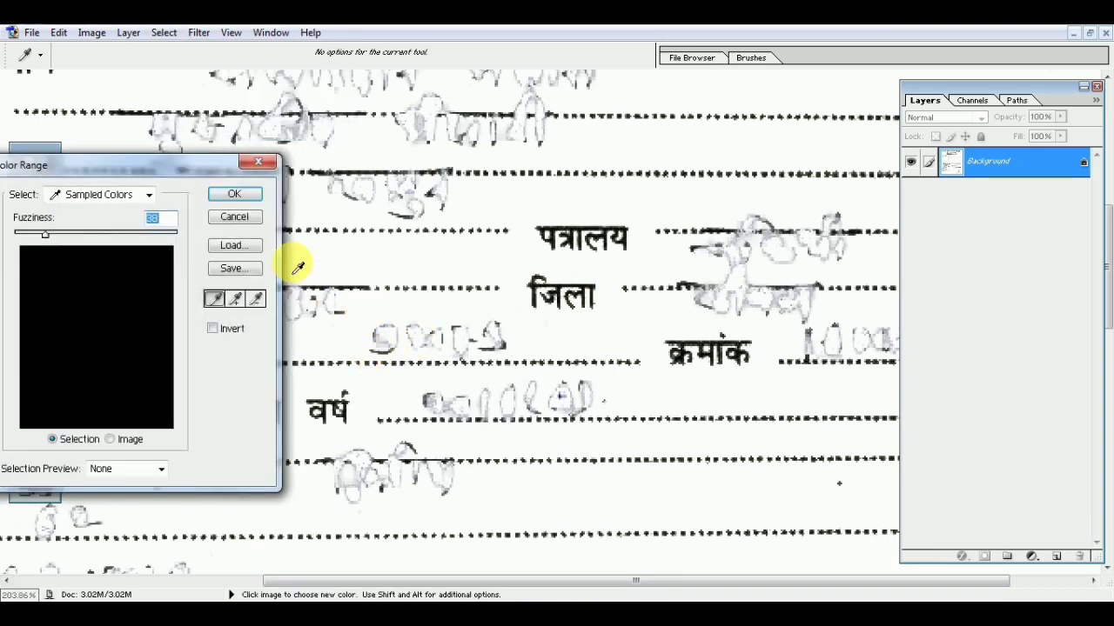
{"action": "left_click_drag", "start_coordinate": [188, 165], "coordinate": [860, 441]}
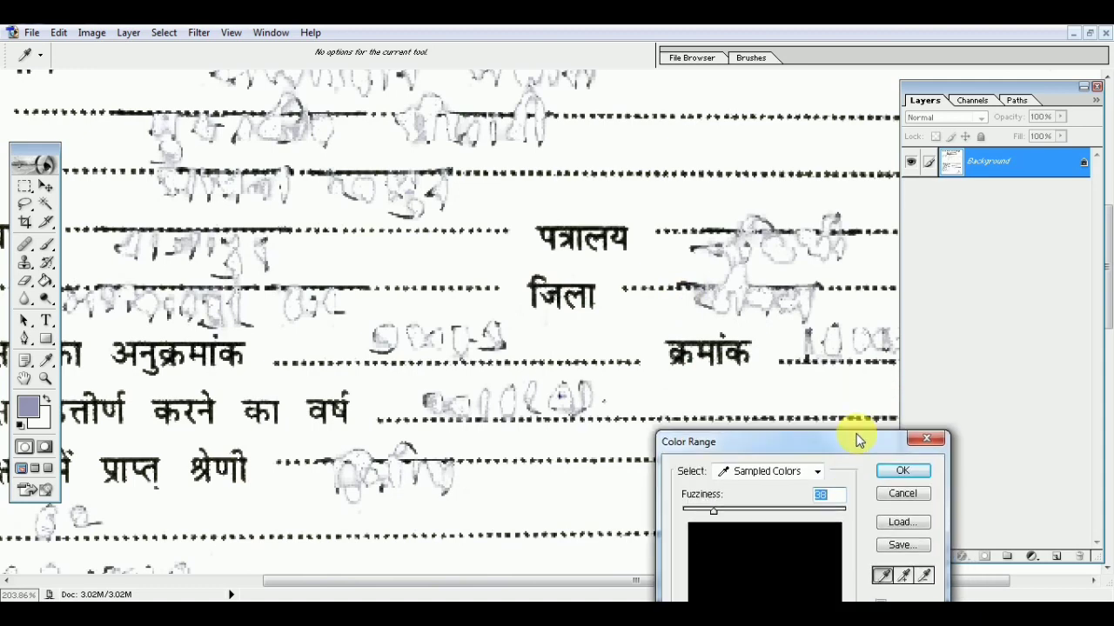
{"action": "left_click", "coordinate": [904, 577]}
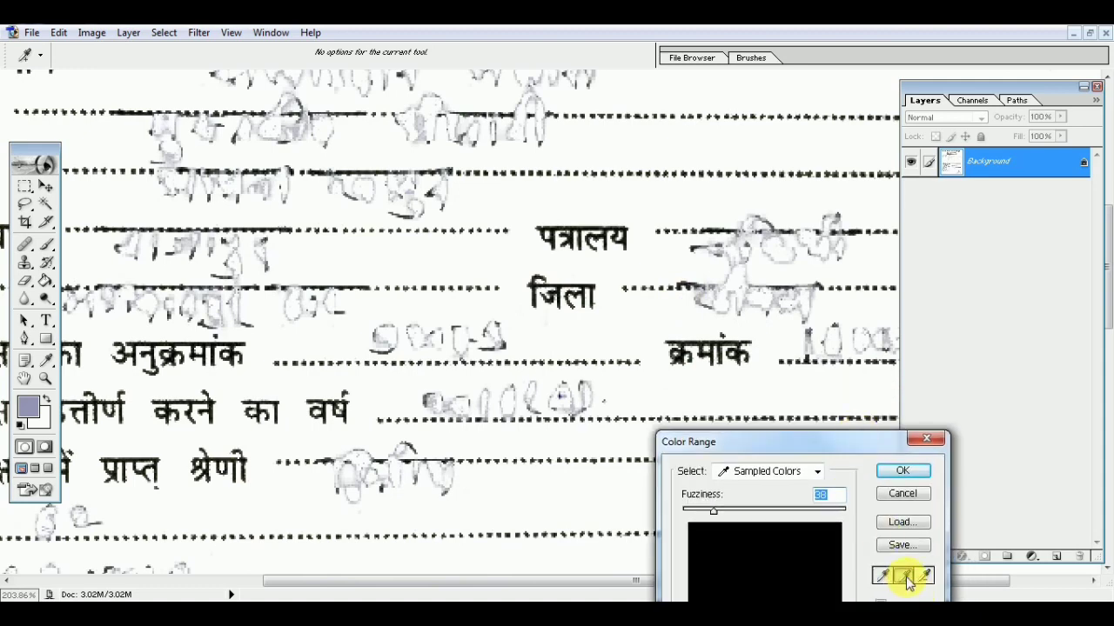
{"action": "left_click", "coordinate": [291, 122]}
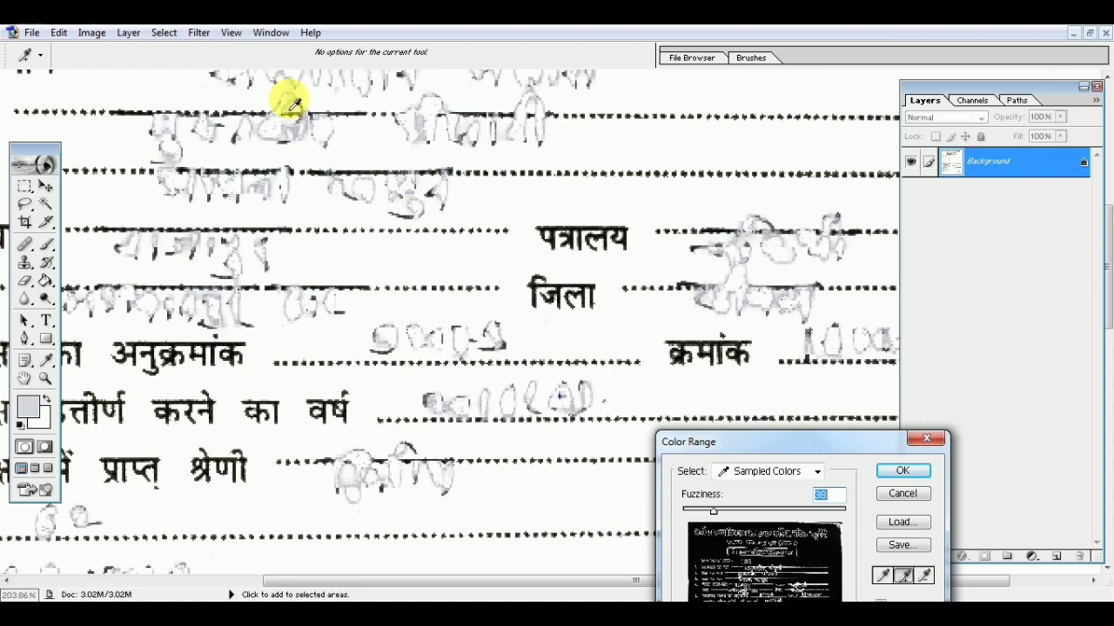
{"action": "left_click", "coordinate": [231, 264]}
{"action": "left_click", "coordinate": [229, 261]}
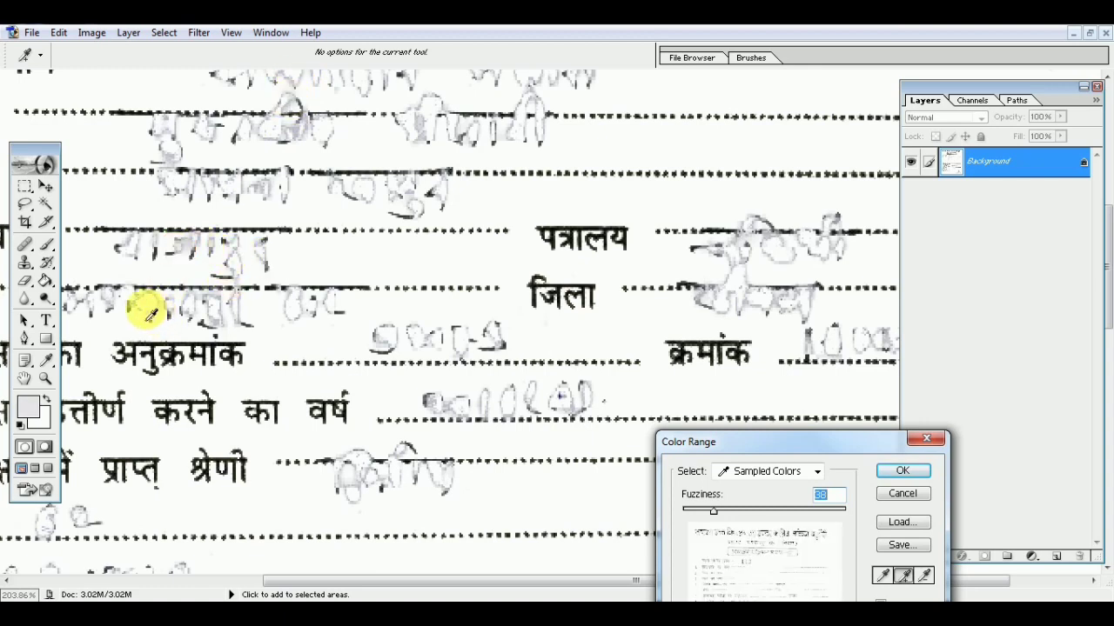
{"action": "left_click", "coordinate": [364, 488]}
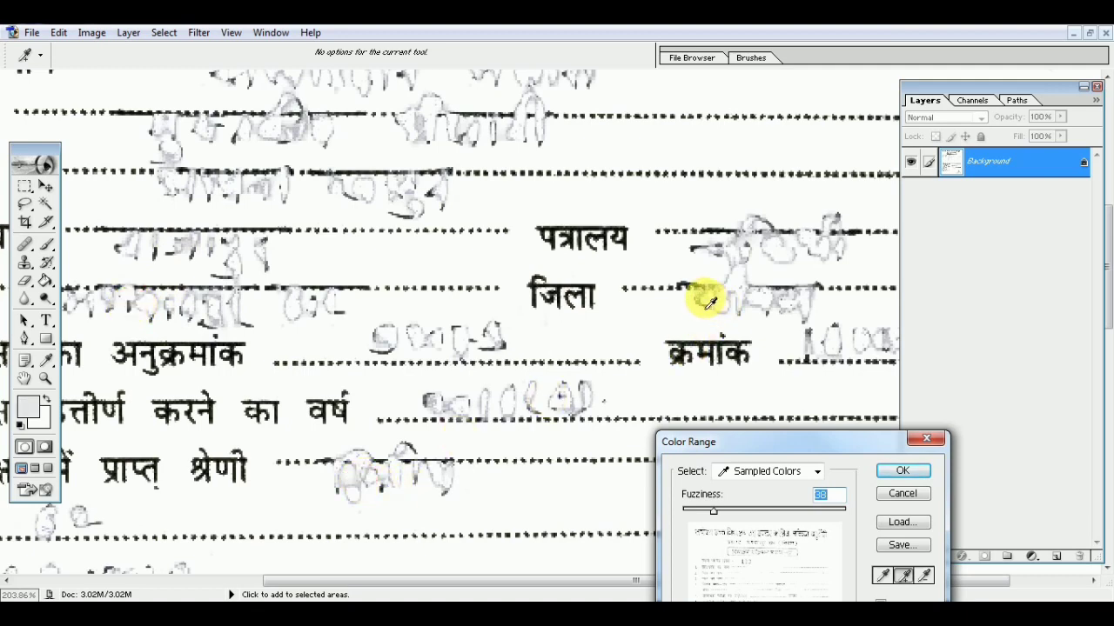
{"action": "left_click", "coordinate": [699, 296]}
{"action": "left_click", "coordinate": [746, 243]}
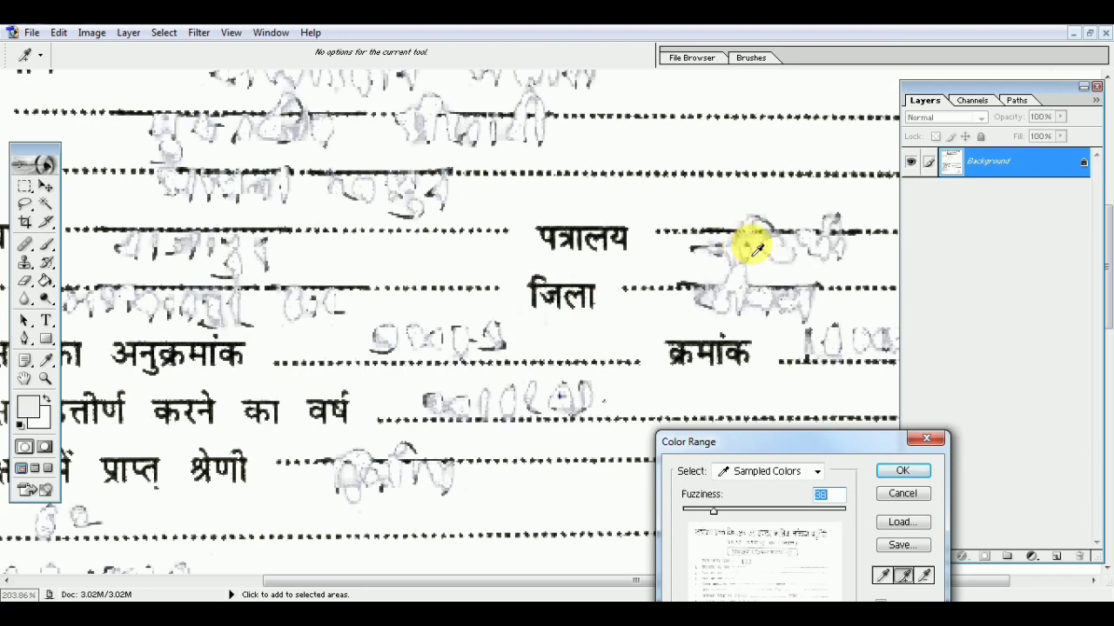
{"action": "left_click", "coordinate": [771, 236]}
Confirm the selection, clear the pale handwriting to white, and zoom out to fit the page
{"action": "left_click", "coordinate": [905, 471]}
{"action": "key", "text": "b"}
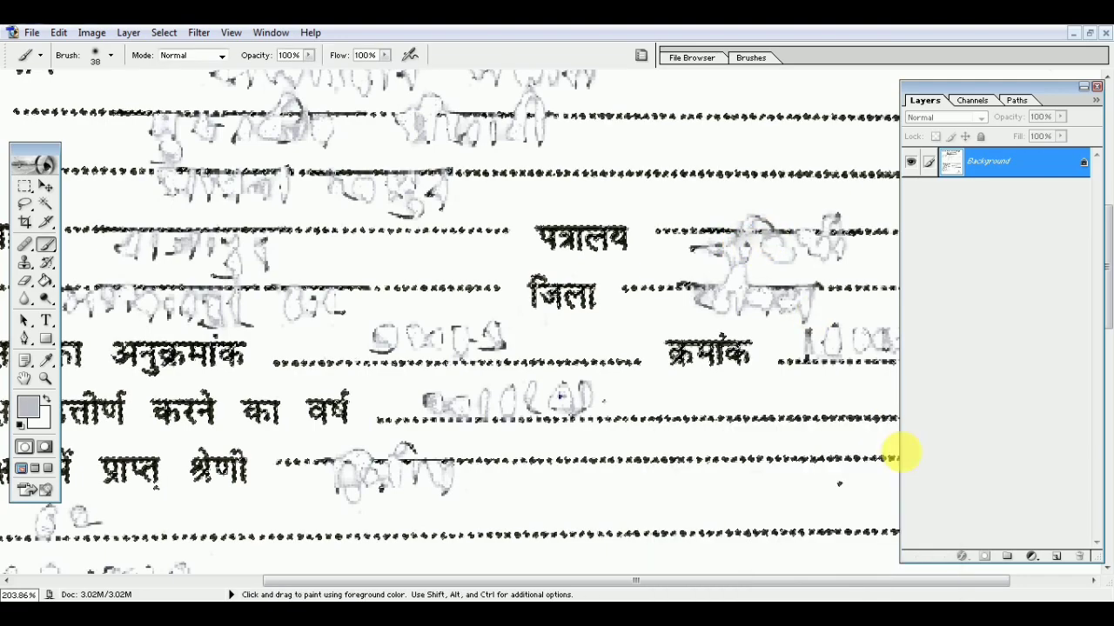
{"action": "key", "text": "Delete"}
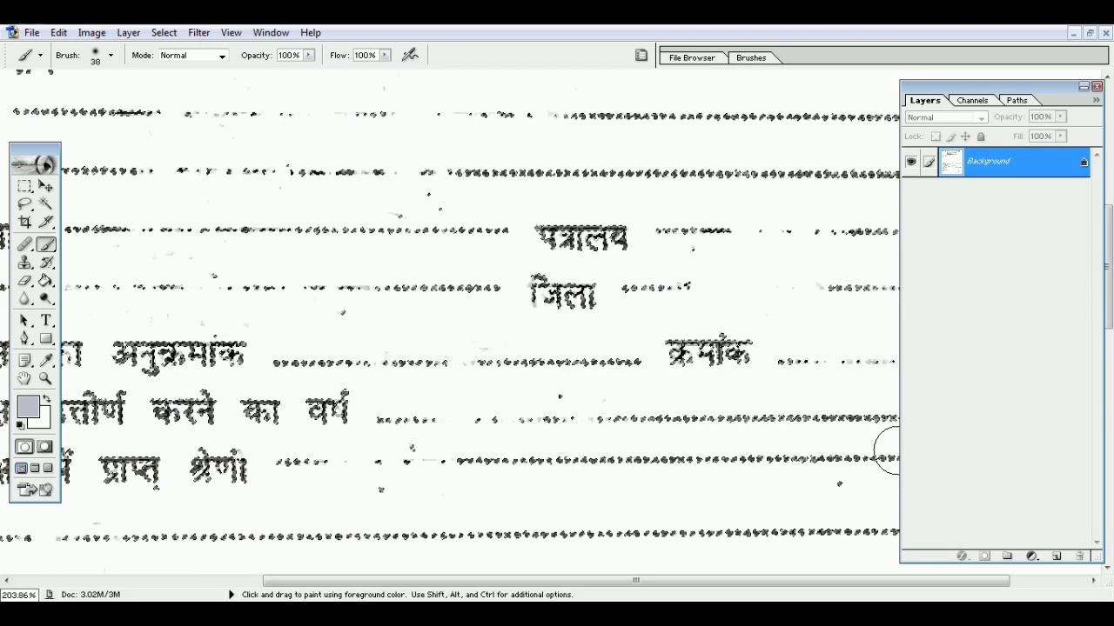
{"action": "key", "text": "v"}
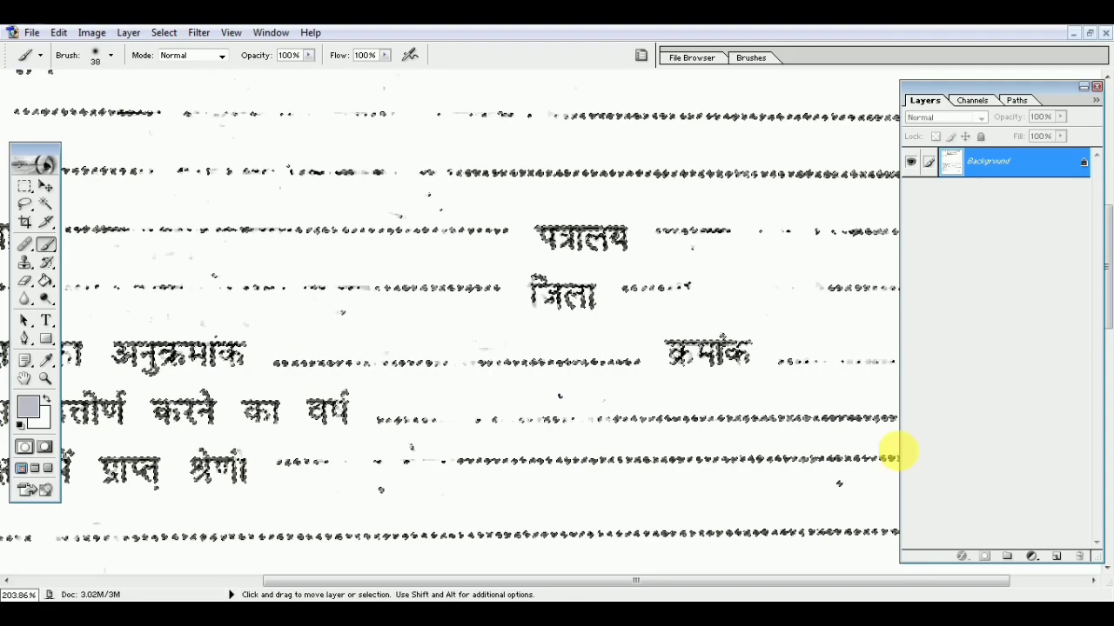
{"action": "key", "text": "ctrl+0"}
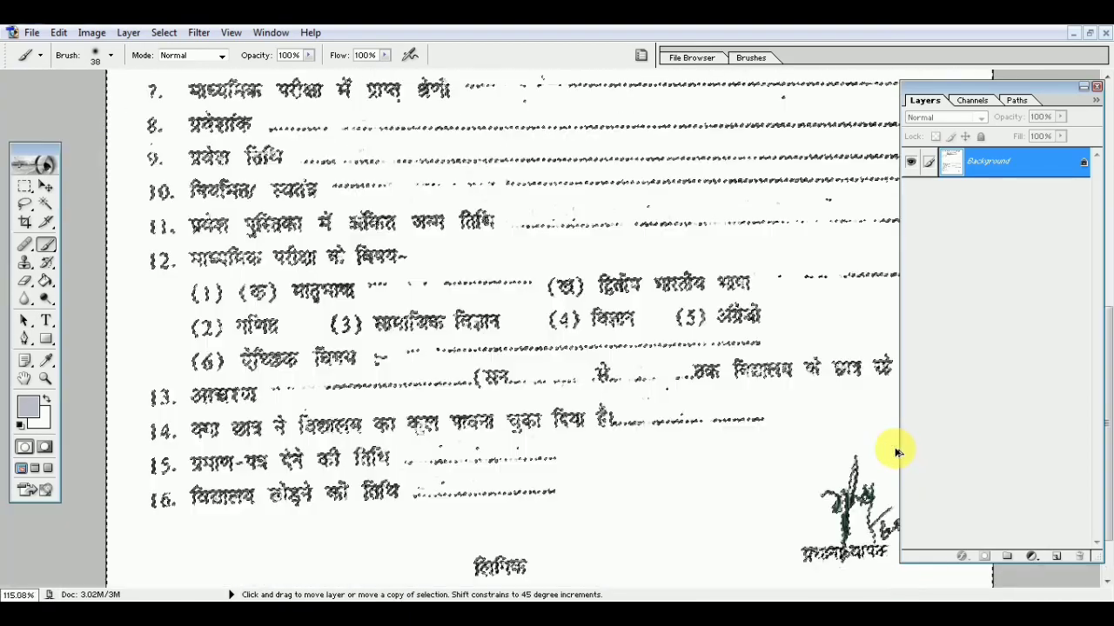
{"action": "key", "text": "ctrl+minus"}
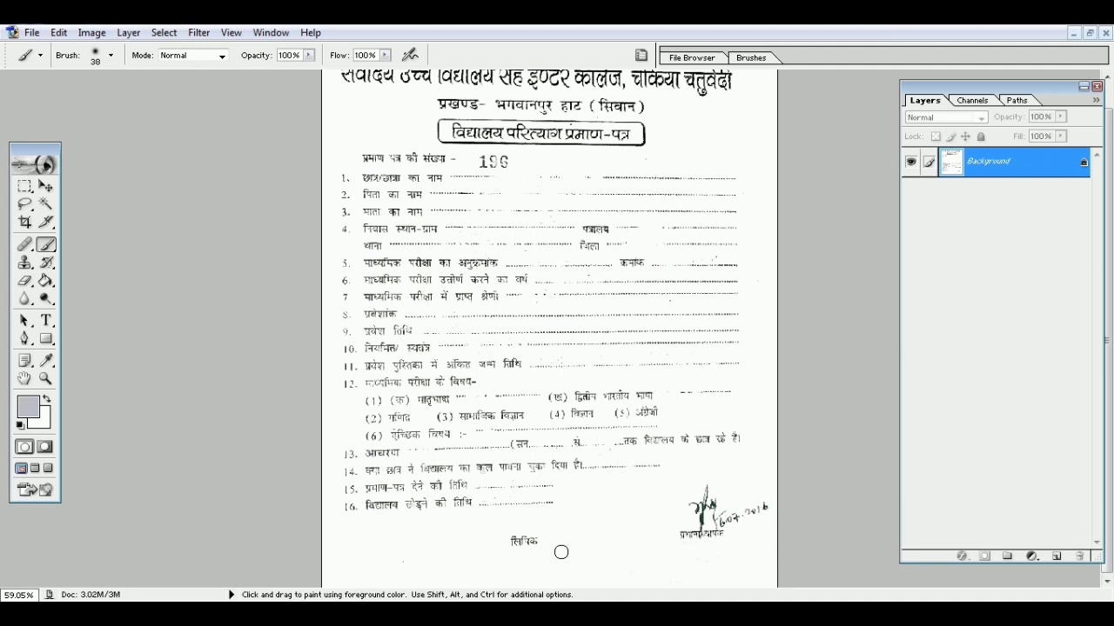
{"action": "scroll", "coordinate": [533, 235], "scroll_direction": "up", "scroll_amount": 1}
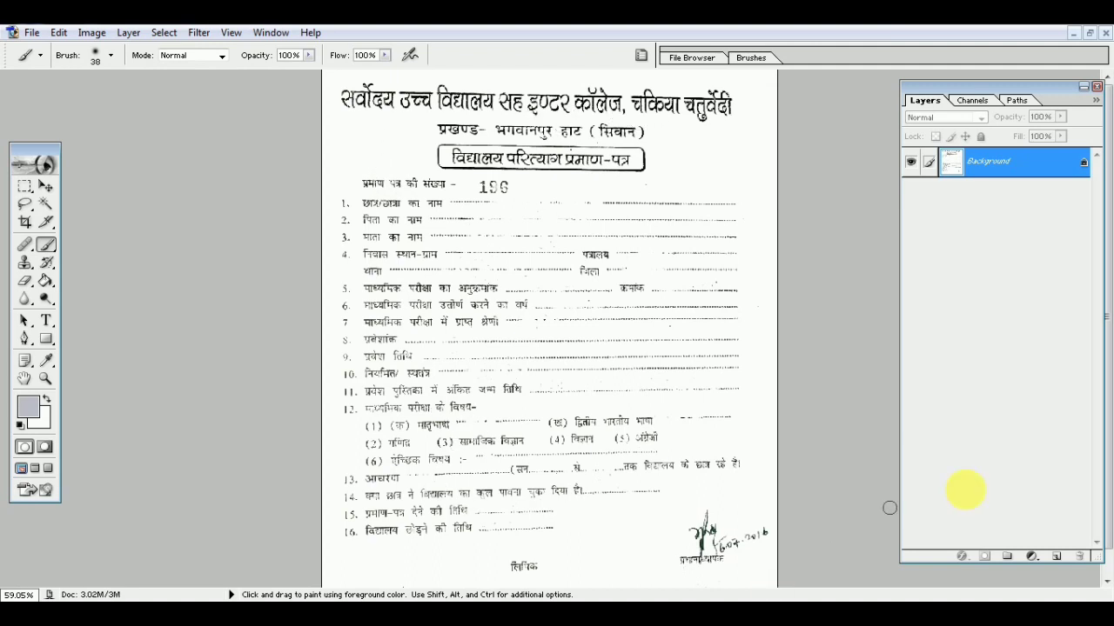
Scroll down to items 6–16 and the signature, moving the Layers panel to the right edge
{"action": "left_click", "coordinate": [1044, 559]}
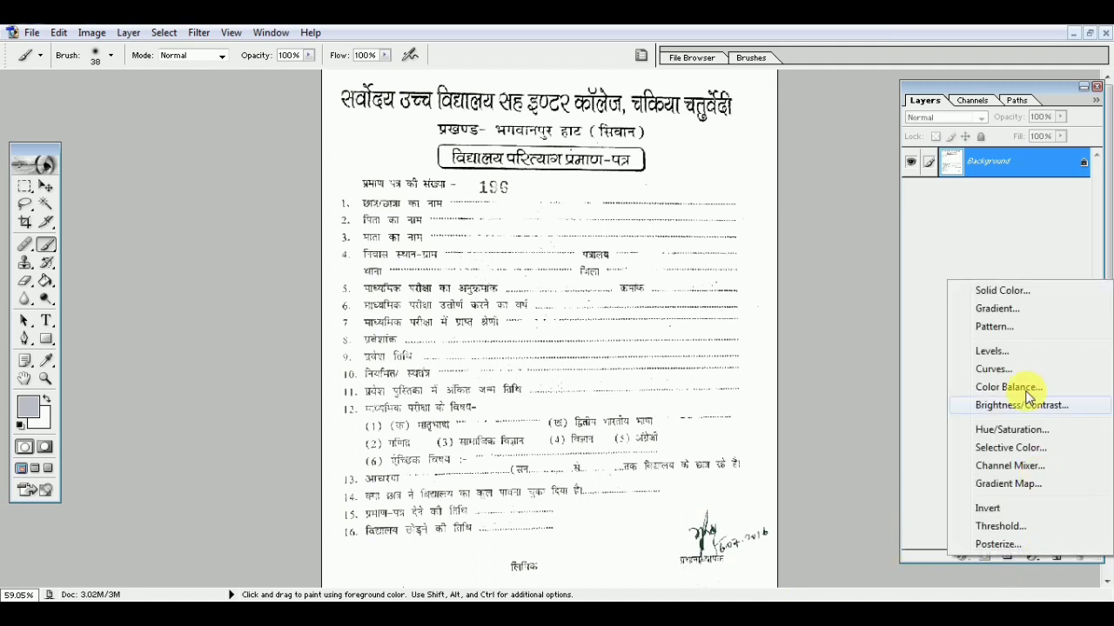
{"action": "left_click", "coordinate": [737, 509]}
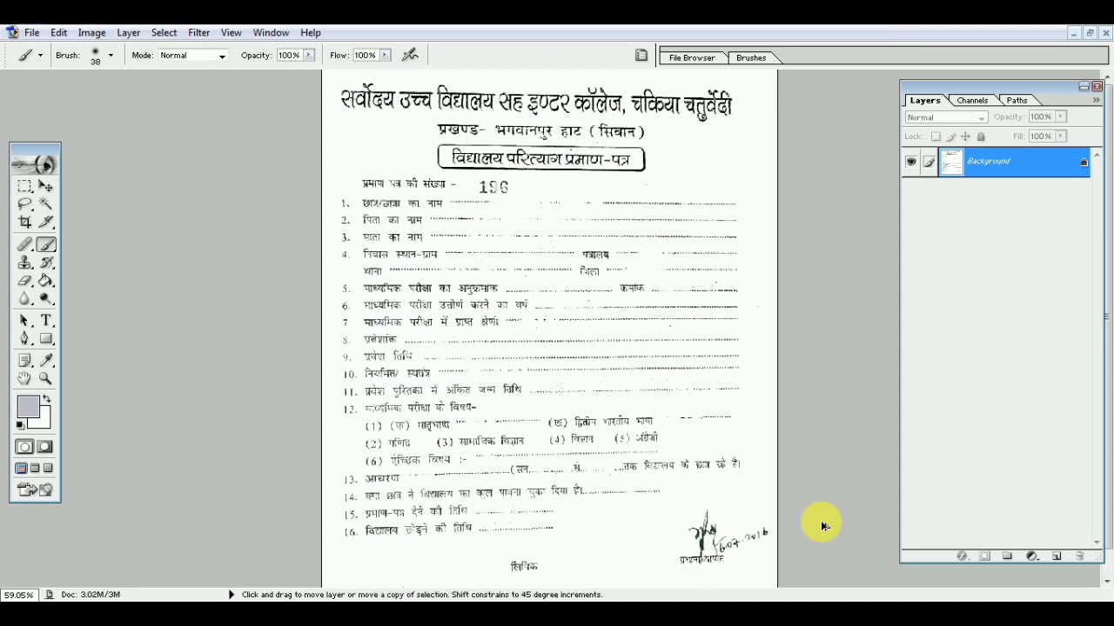
{"action": "scroll", "coordinate": [820, 524], "scroll_direction": "up", "scroll_amount": 2}
{"action": "scroll", "coordinate": [667, 524], "scroll_direction": "down", "scroll_amount": 1}
{"action": "scroll", "coordinate": [667, 524], "scroll_direction": "down", "scroll_amount": 1}
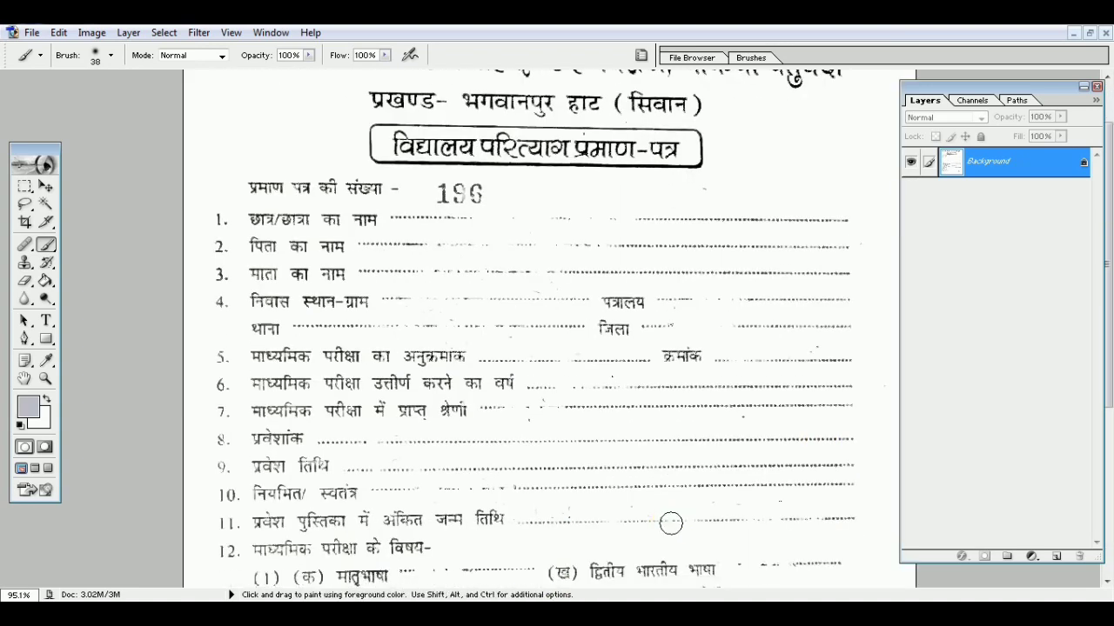
{"action": "scroll", "coordinate": [670, 556], "scroll_direction": "down", "scroll_amount": 1}
{"action": "scroll", "coordinate": [693, 542], "scroll_direction": "down", "scroll_amount": 2}
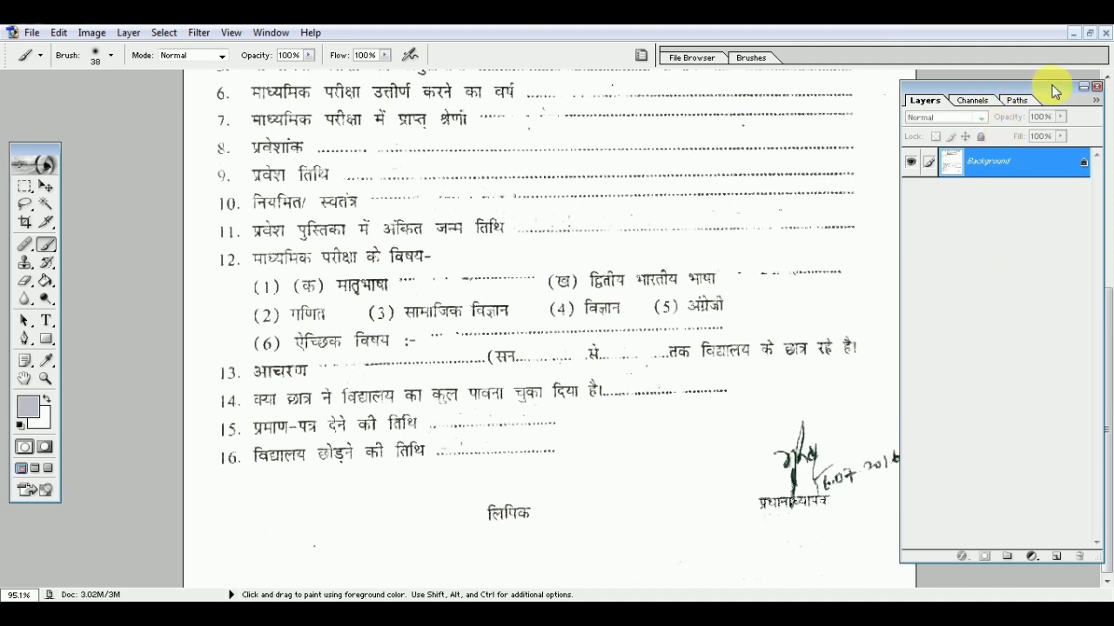
{"action": "left_click_drag", "start_coordinate": [1036, 87], "coordinate": [1079, 89]}
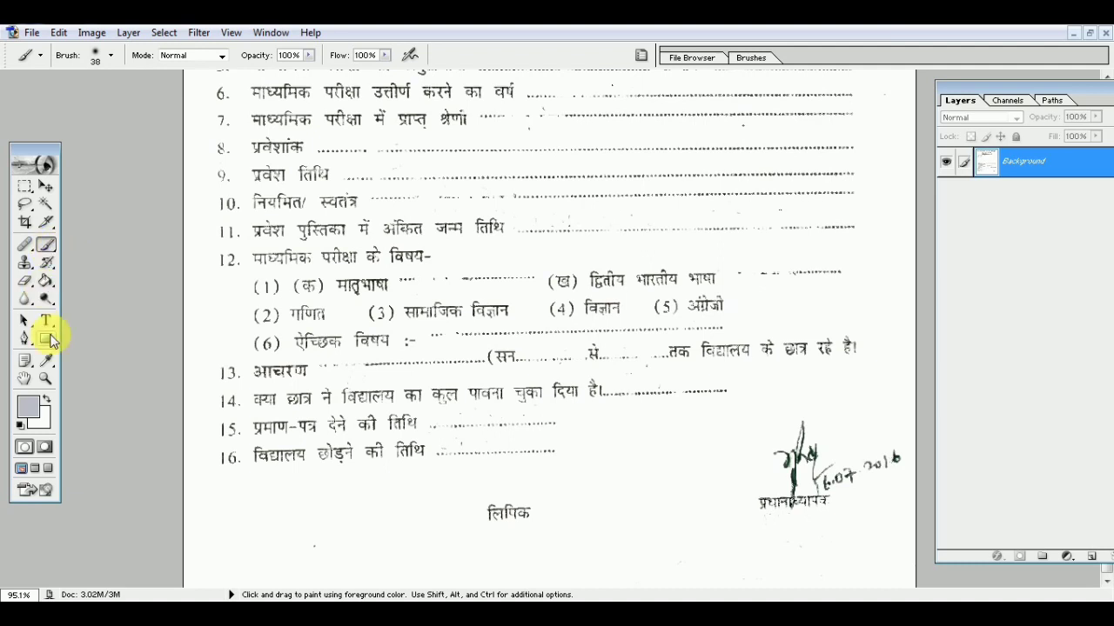
Sample the paper's white as foreground colour and paint out the signature and date
{"action": "left_click", "coordinate": [28, 406]}
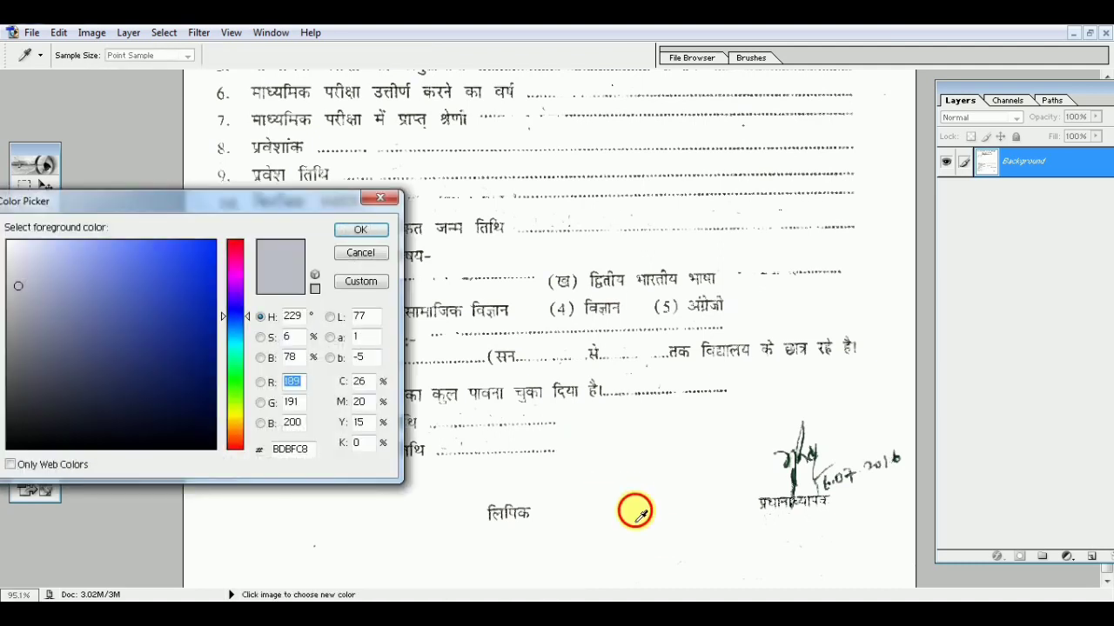
{"action": "left_click", "coordinate": [626, 502]}
{"action": "left_click", "coordinate": [360, 229]}
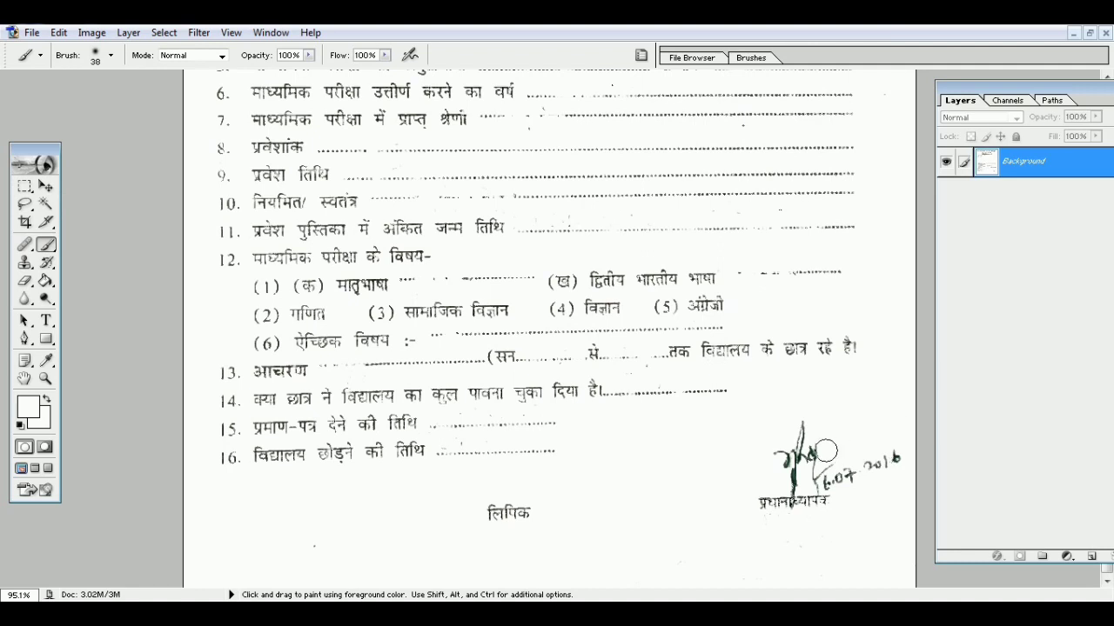
{"action": "mouse_move", "coordinate": [825, 451]}
{"action": "left_mouse_down"}
{"action": "mouse_move", "coordinate": [804, 434]}
{"action": "mouse_move", "coordinate": [781, 467]}
{"action": "mouse_move", "coordinate": [858, 470]}
{"action": "left_mouse_up"}
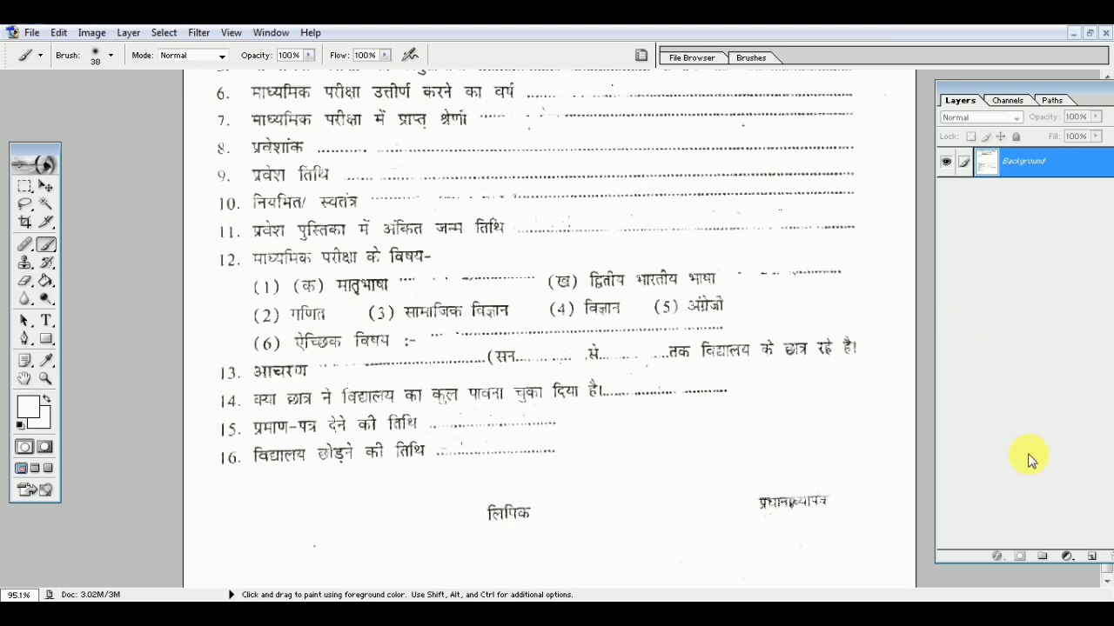
Add a Selective Color adjustment layer with Colors set to Blacks and Black at +100
{"action": "left_click", "coordinate": [1079, 557]}
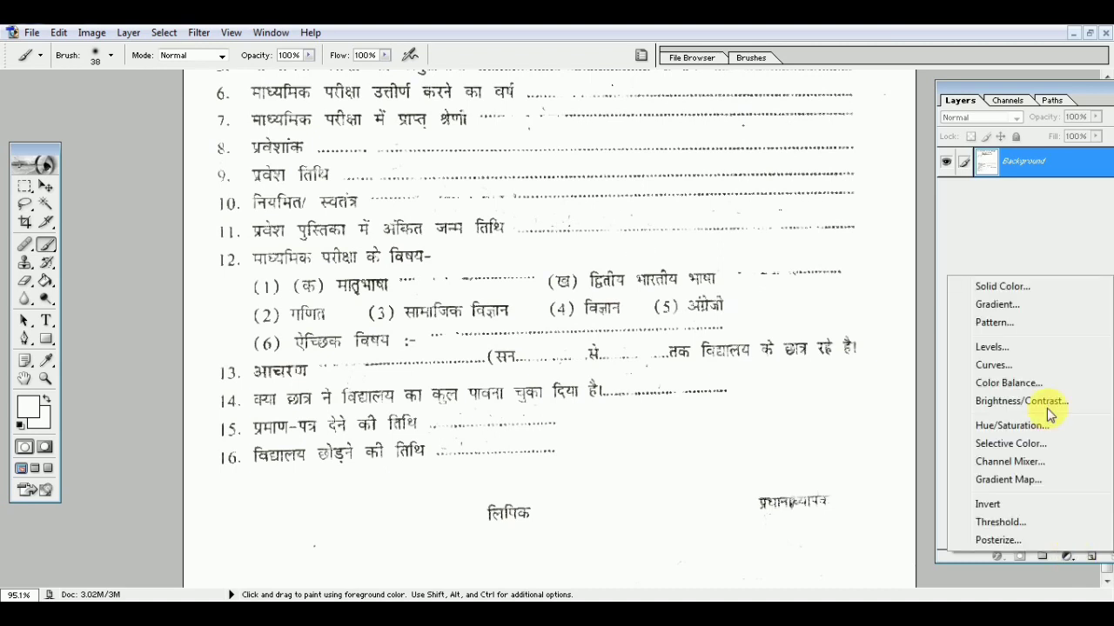
{"action": "left_click", "coordinate": [1005, 447]}
{"action": "left_click", "coordinate": [881, 267]}
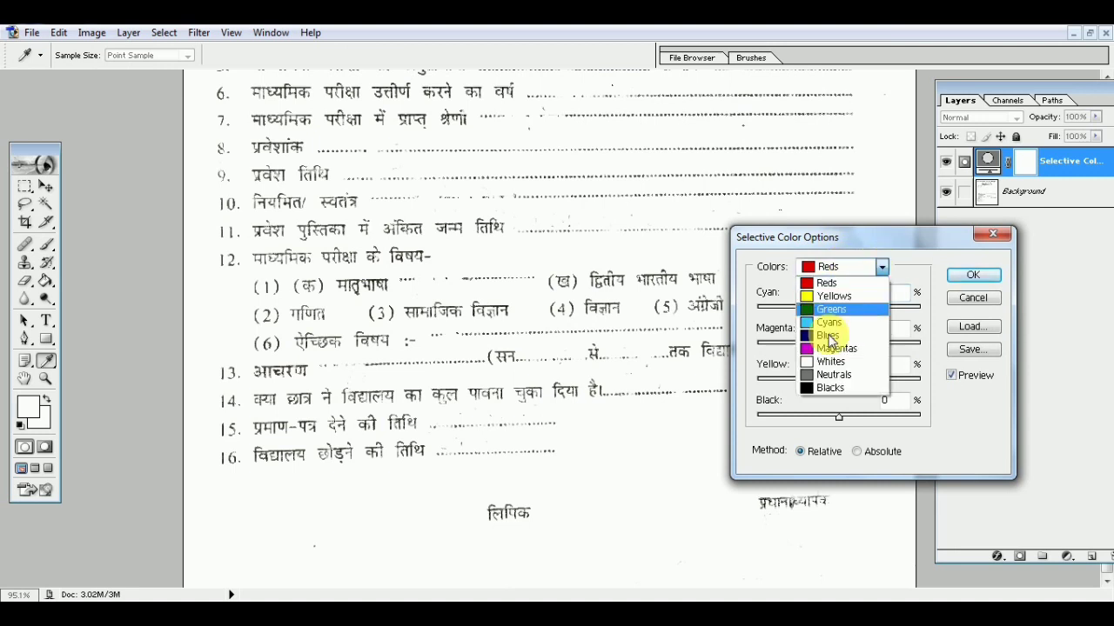
{"action": "left_click", "coordinate": [837, 387]}
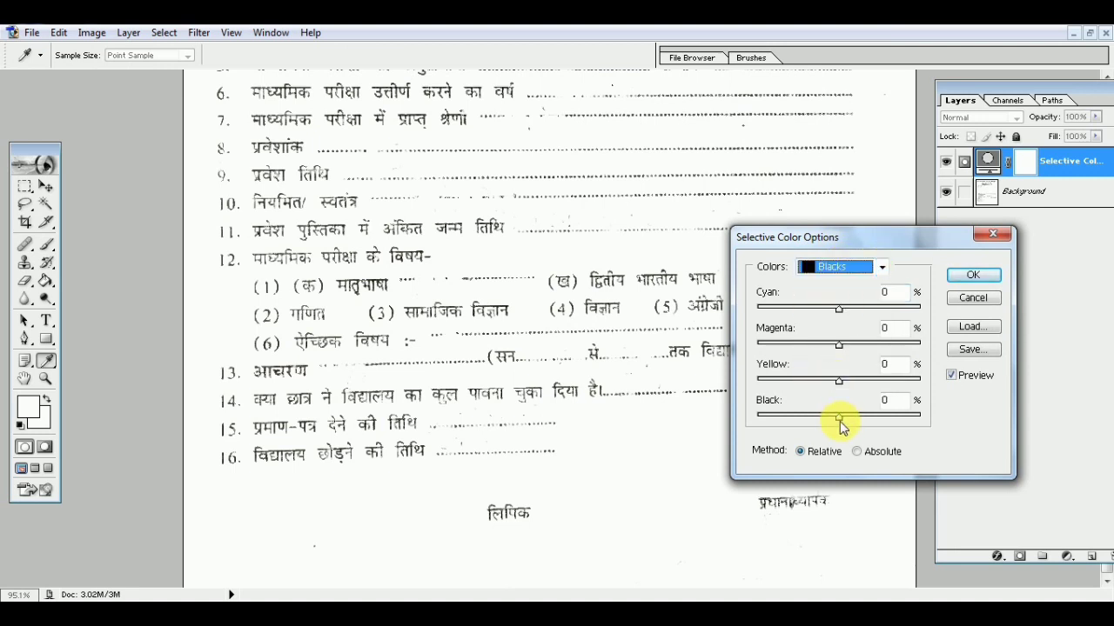
{"action": "left_click_drag", "start_coordinate": [840, 419], "coordinate": [954, 424]}
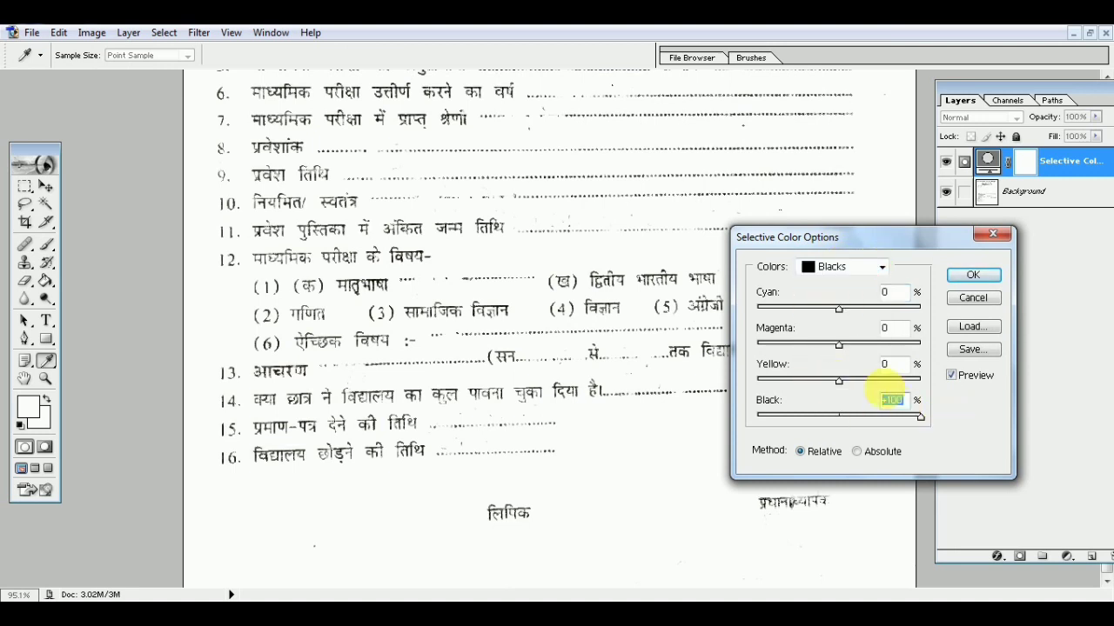
{"action": "mouse_move", "coordinate": [840, 381]}
{"action": "left_mouse_down"}
{"action": "mouse_move", "coordinate": [947, 392]}
{"action": "mouse_move", "coordinate": [849, 389]}
{"action": "left_mouse_up"}
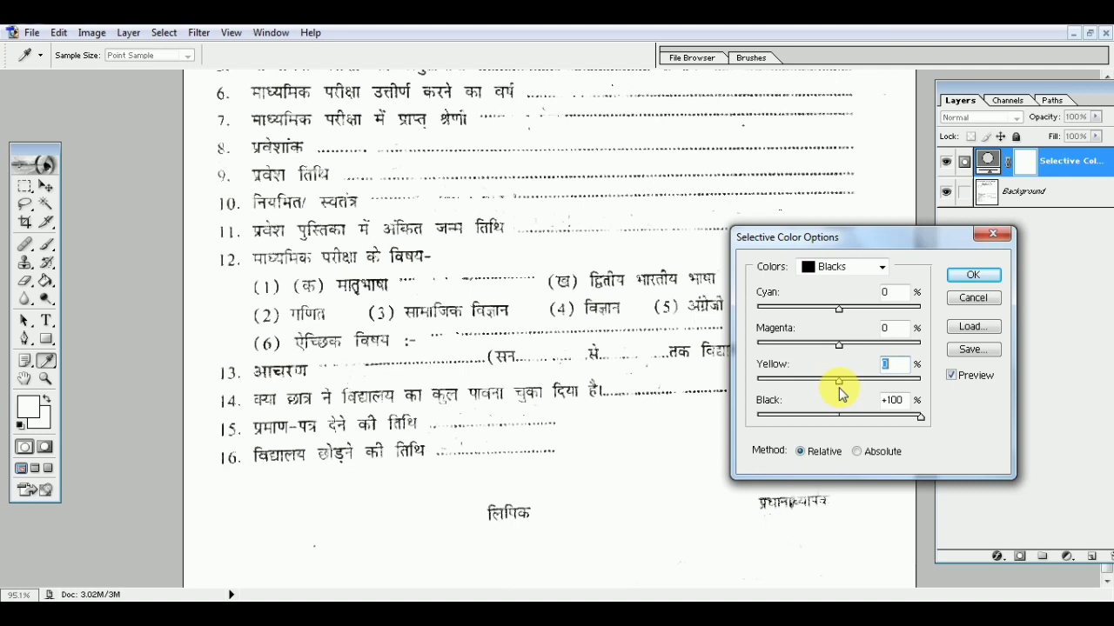
{"action": "left_click", "coordinate": [968, 279]}
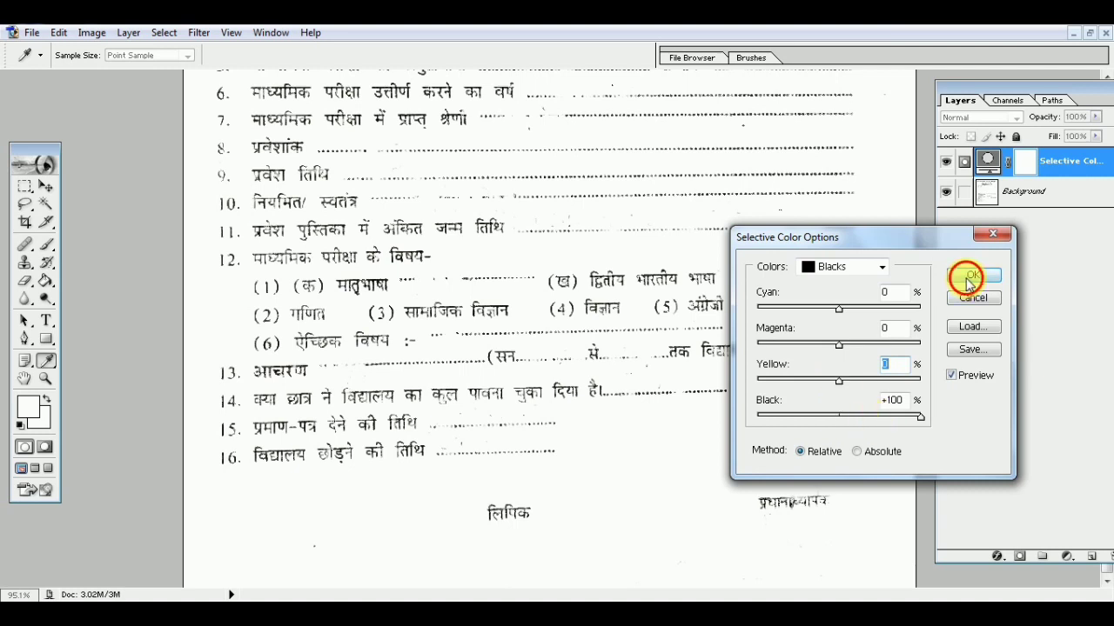
Add a second Selective Color layer with Blacks at Black +100
{"action": "left_click", "coordinate": [1068, 557]}
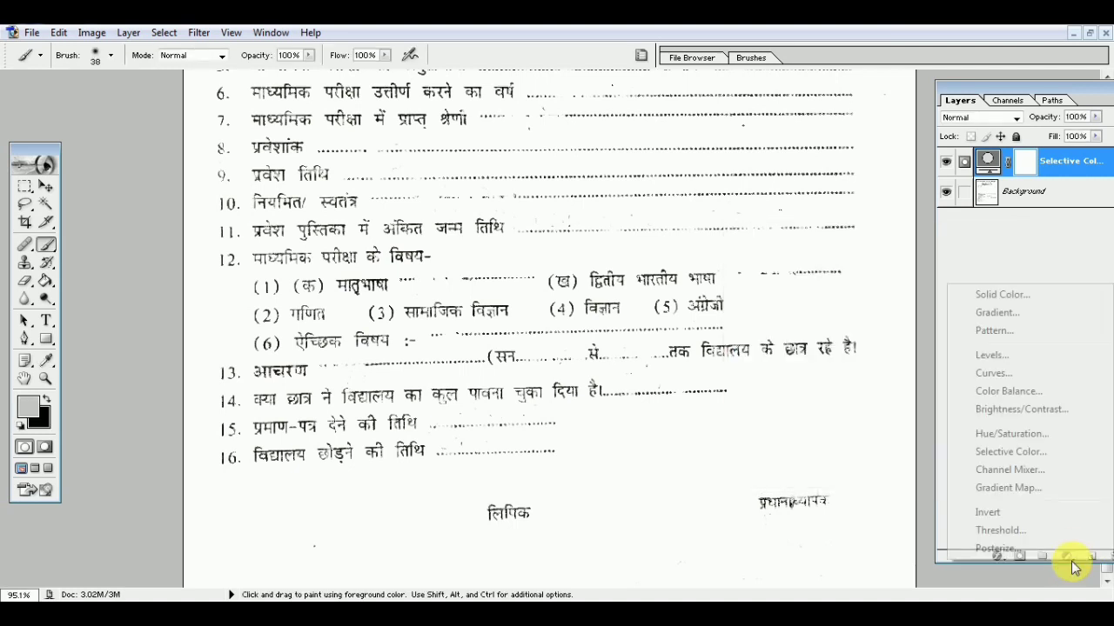
{"action": "left_click", "coordinate": [1004, 451]}
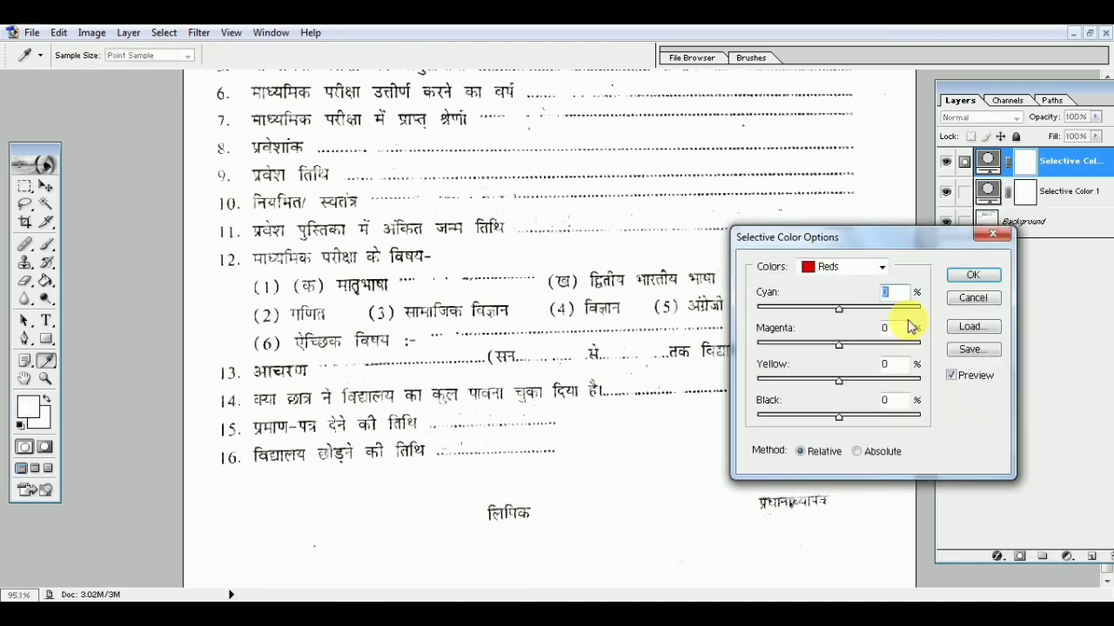
{"action": "left_click", "coordinate": [839, 267]}
{"action": "left_click", "coordinate": [838, 387]}
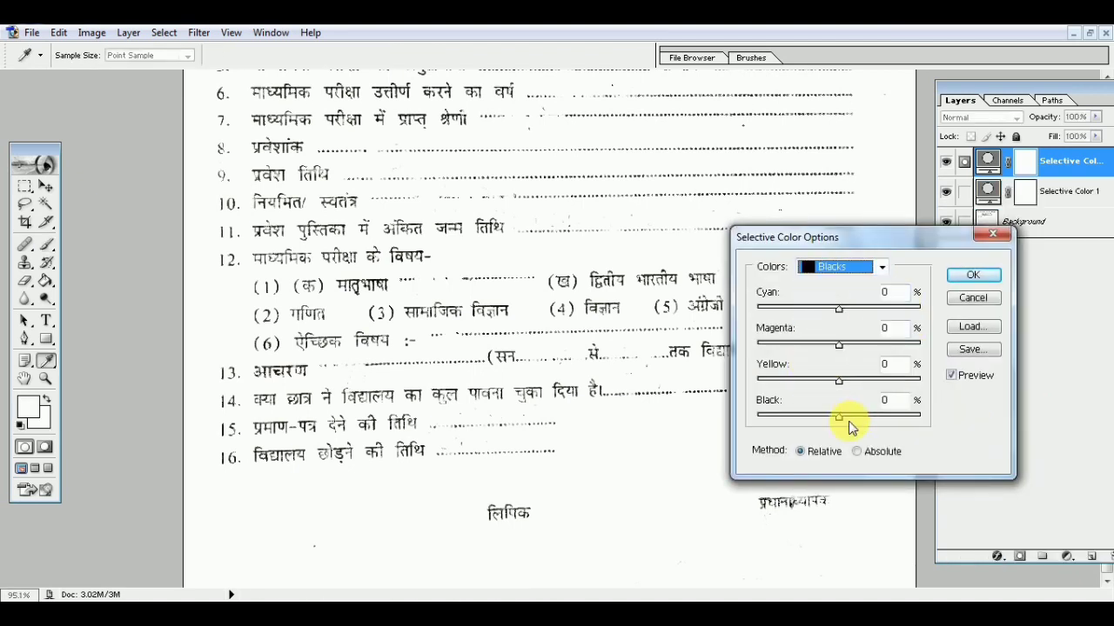
{"action": "left_click_drag", "start_coordinate": [839, 418], "coordinate": [925, 426]}
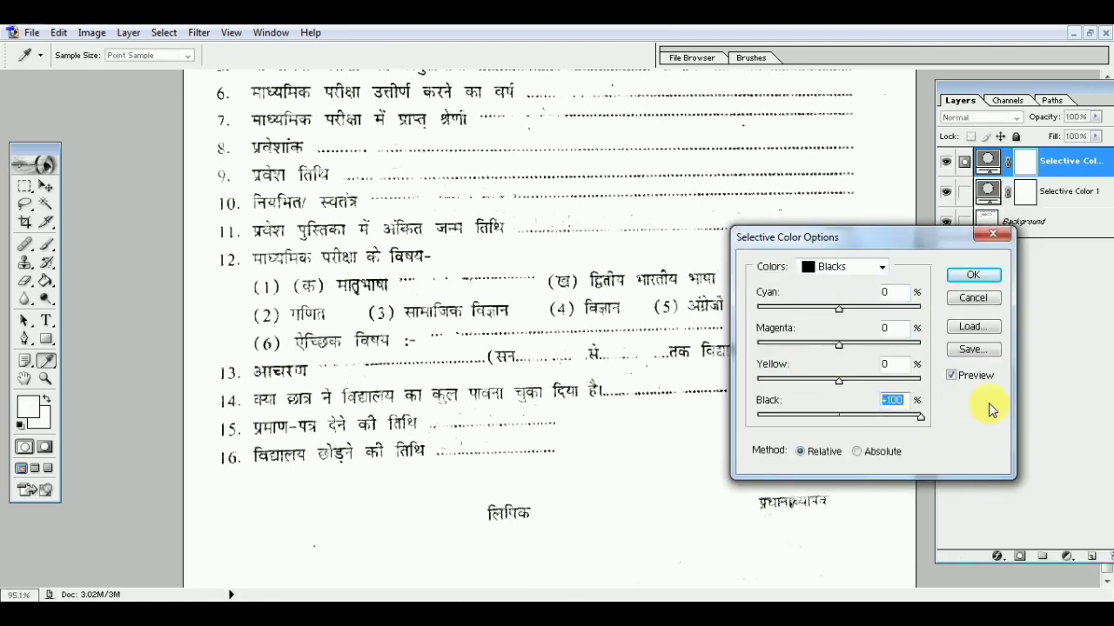
{"action": "left_click", "coordinate": [974, 275]}
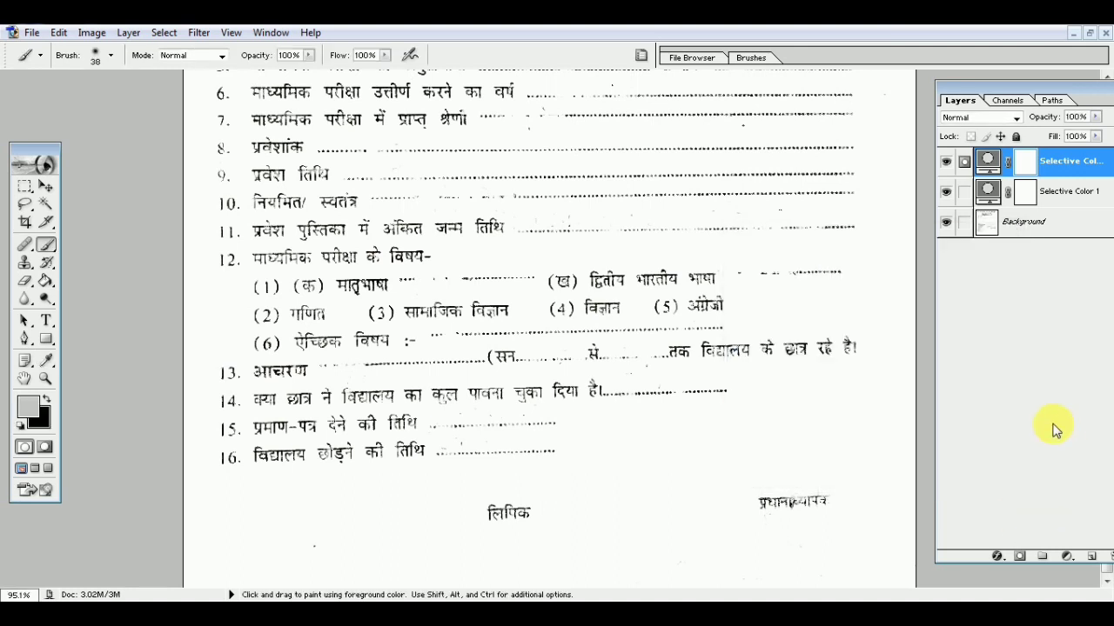
With the Background layer selected, add a third Selective Color layer with Blacks at Black +100
{"action": "left_click", "coordinate": [1007, 223]}
{"action": "left_click", "coordinate": [1067, 556]}
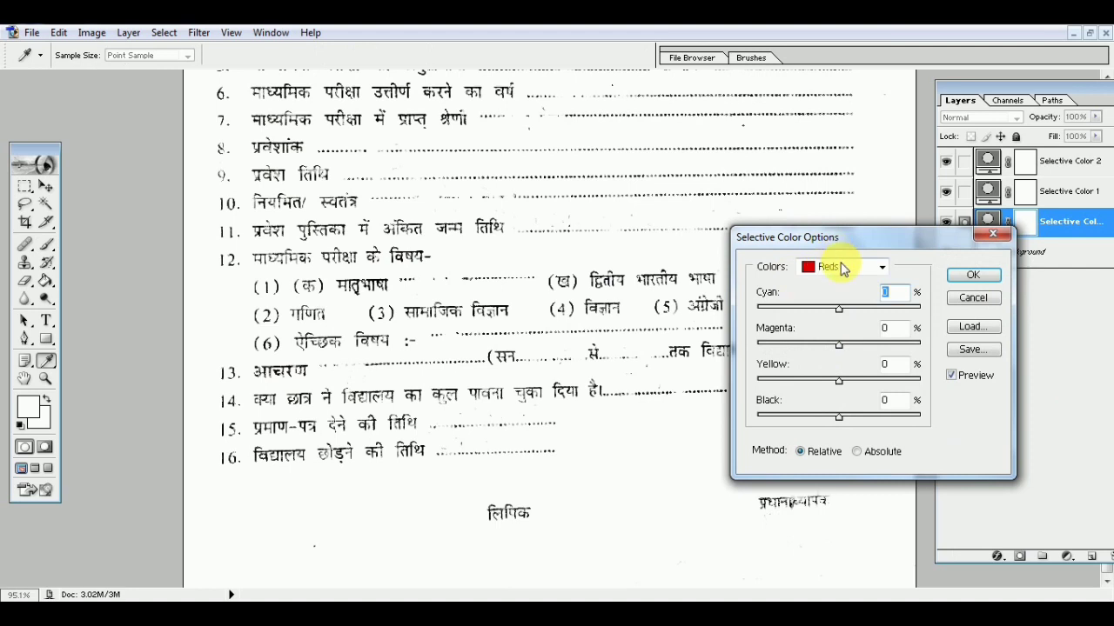
{"action": "left_click", "coordinate": [829, 267]}
{"action": "left_click", "coordinate": [823, 396]}
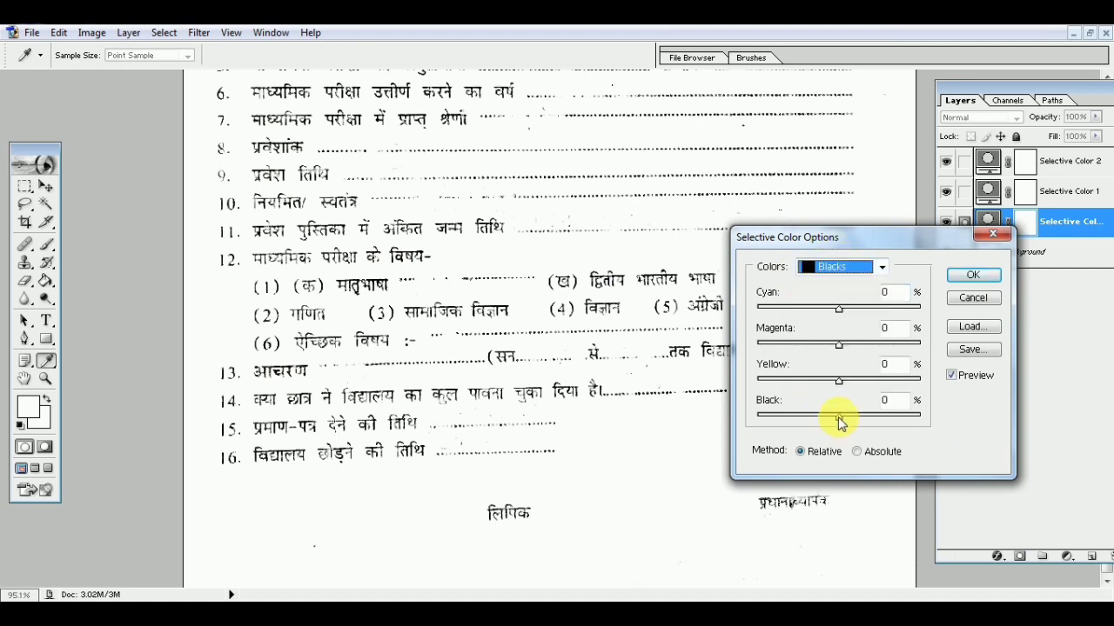
{"action": "left_click_drag", "start_coordinate": [838, 416], "coordinate": [921, 417]}
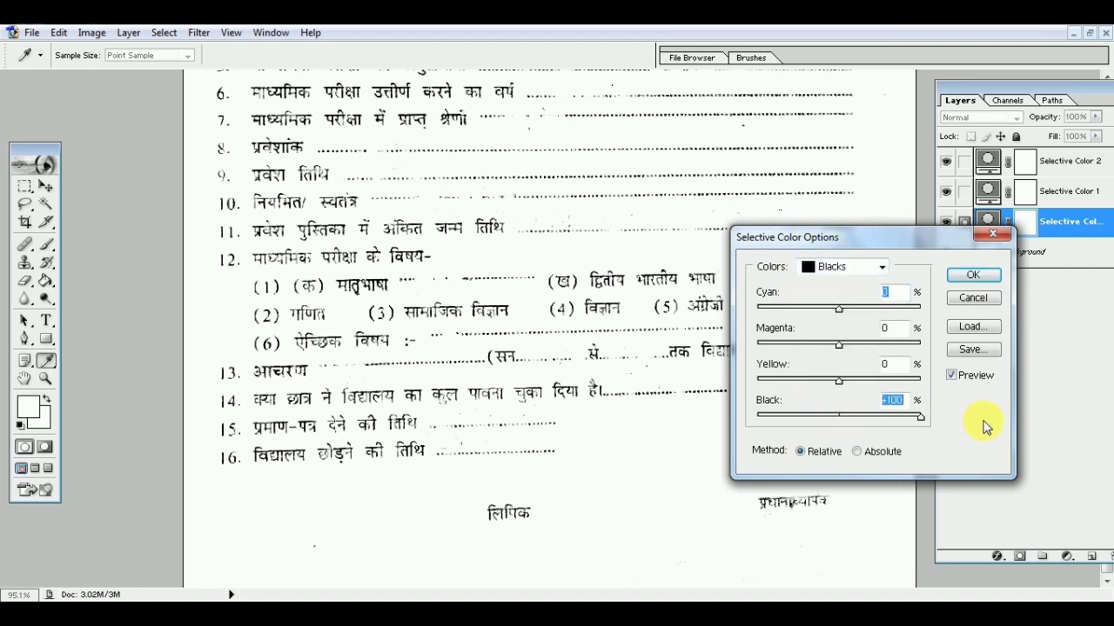
{"action": "left_click", "coordinate": [975, 274]}
Scroll through the whole darkened certificate form to review it
{"action": "key", "text": "b"}
{"action": "scroll", "coordinate": [713, 309], "scroll_direction": "up", "scroll_amount": 1}
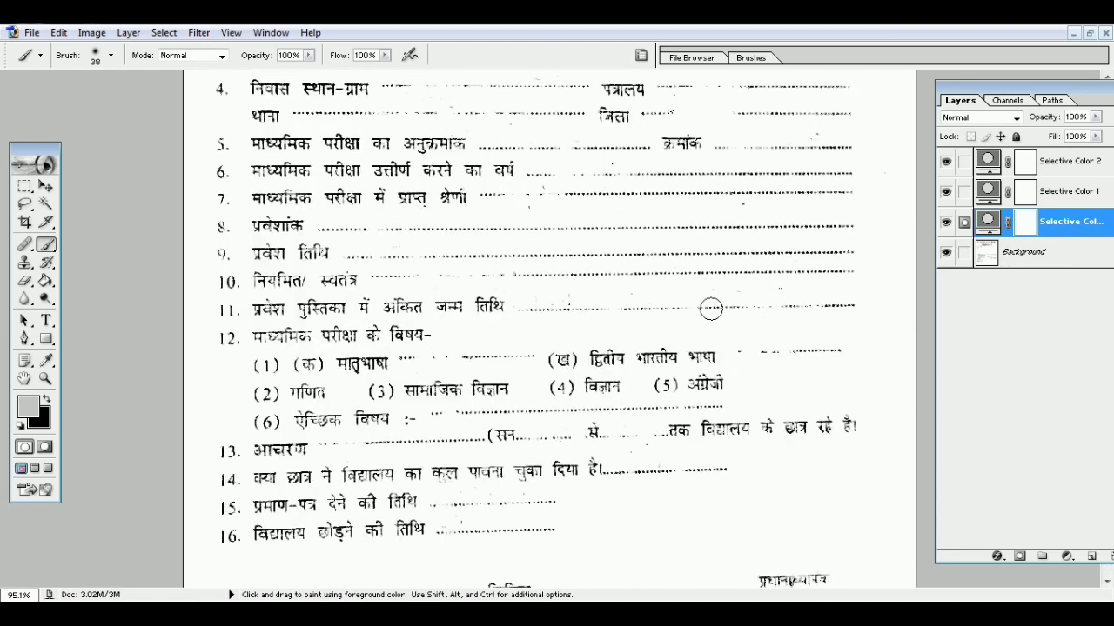
{"action": "scroll", "coordinate": [713, 310], "scroll_direction": "up", "scroll_amount": 2}
{"action": "scroll", "coordinate": [713, 309], "scroll_direction": "up", "scroll_amount": 2}
{"action": "scroll", "coordinate": [713, 309], "scroll_direction": "up", "scroll_amount": 2}
{"action": "scroll", "coordinate": [714, 310], "scroll_direction": "up", "scroll_amount": 1}
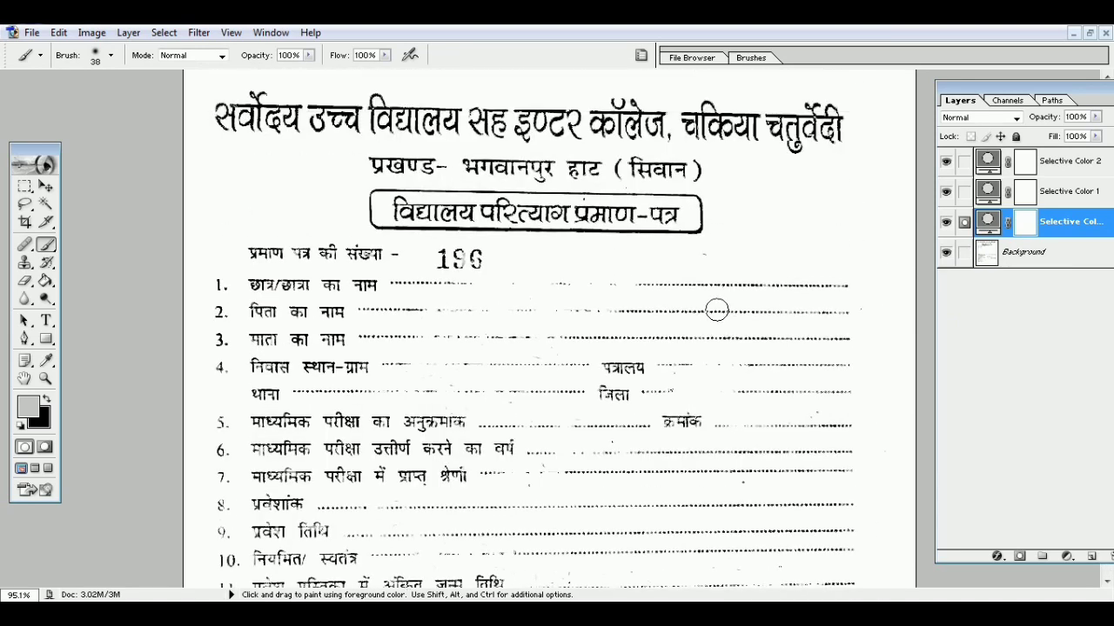
{"action": "scroll", "coordinate": [717, 310], "scroll_direction": "down", "scroll_amount": 1}
{"action": "scroll", "coordinate": [718, 310], "scroll_direction": "up", "scroll_amount": 1}
{"action": "scroll", "coordinate": [719, 338], "scroll_direction": "down", "scroll_amount": 2}
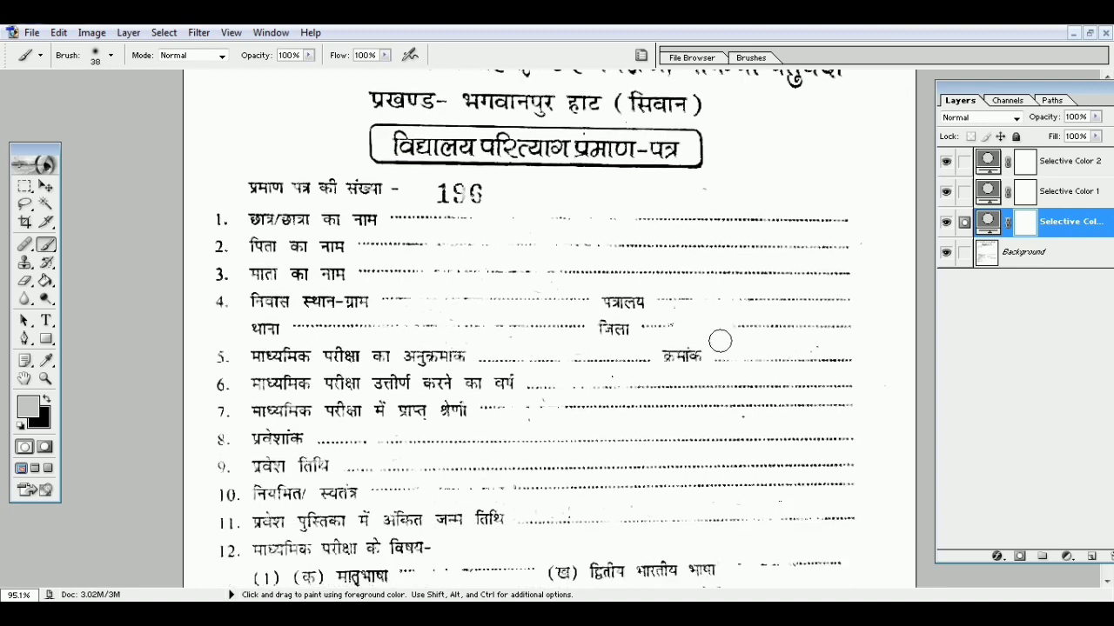
{"action": "scroll", "coordinate": [719, 338], "scroll_direction": "down", "scroll_amount": 1}
{"action": "scroll", "coordinate": [718, 331], "scroll_direction": "down", "scroll_amount": 2}
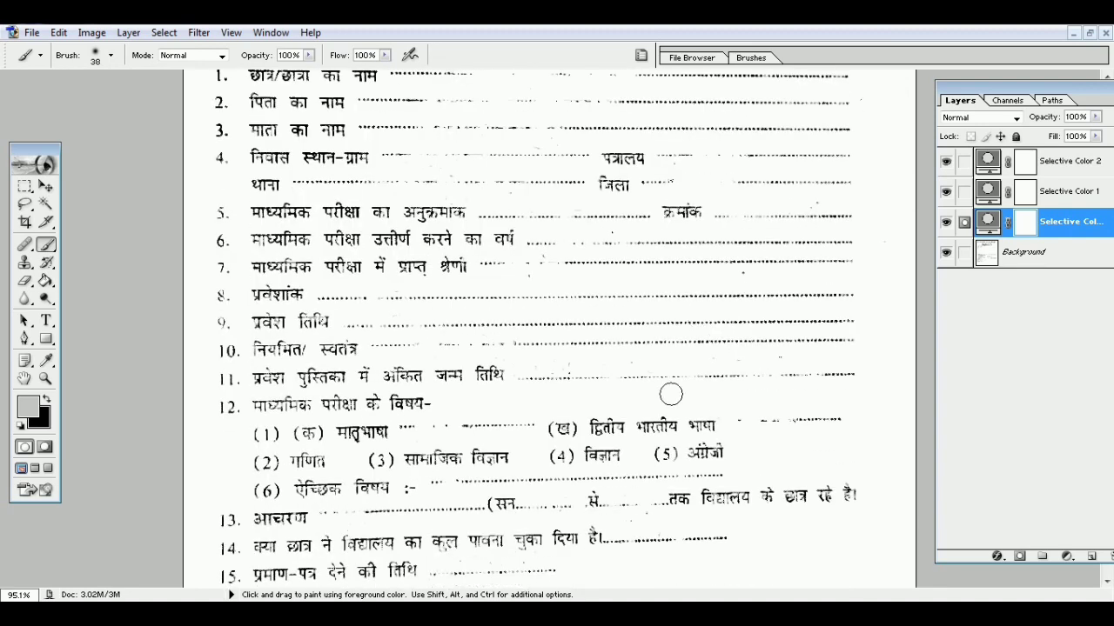
{"action": "scroll", "coordinate": [666, 387], "scroll_direction": "down", "scroll_amount": 2}
{"action": "scroll", "coordinate": [665, 380], "scroll_direction": "down", "scroll_amount": 1}
Zoom in to about 167% on the header and first entry lines
{"action": "scroll", "coordinate": [662, 376], "scroll_direction": "up", "scroll_amount": 1}
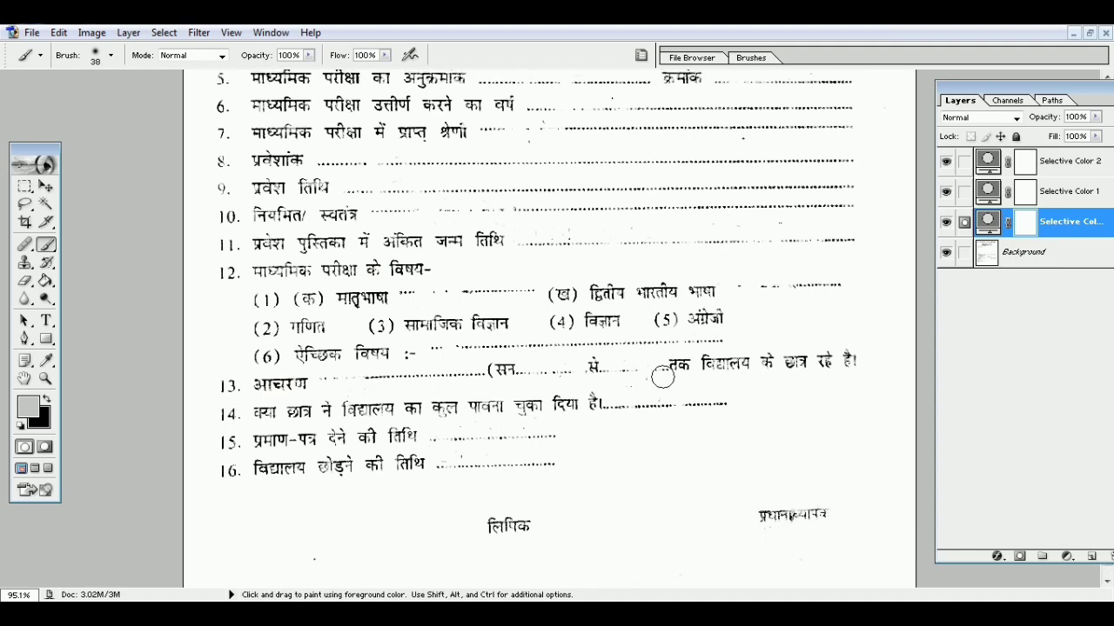
{"action": "scroll", "coordinate": [663, 376], "scroll_direction": "up", "scroll_amount": 1}
{"action": "scroll", "coordinate": [663, 376], "scroll_direction": "up", "scroll_amount": 1}
{"action": "scroll", "coordinate": [663, 378], "scroll_direction": "up", "scroll_amount": 1}
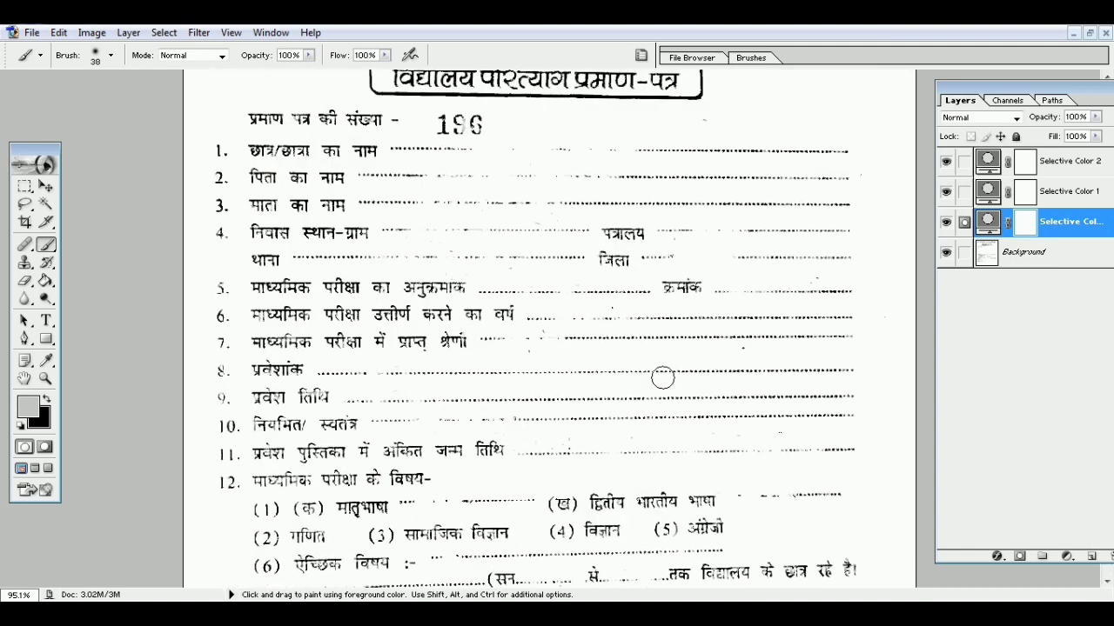
{"action": "scroll", "coordinate": [664, 378], "scroll_direction": "up", "scroll_amount": 1}
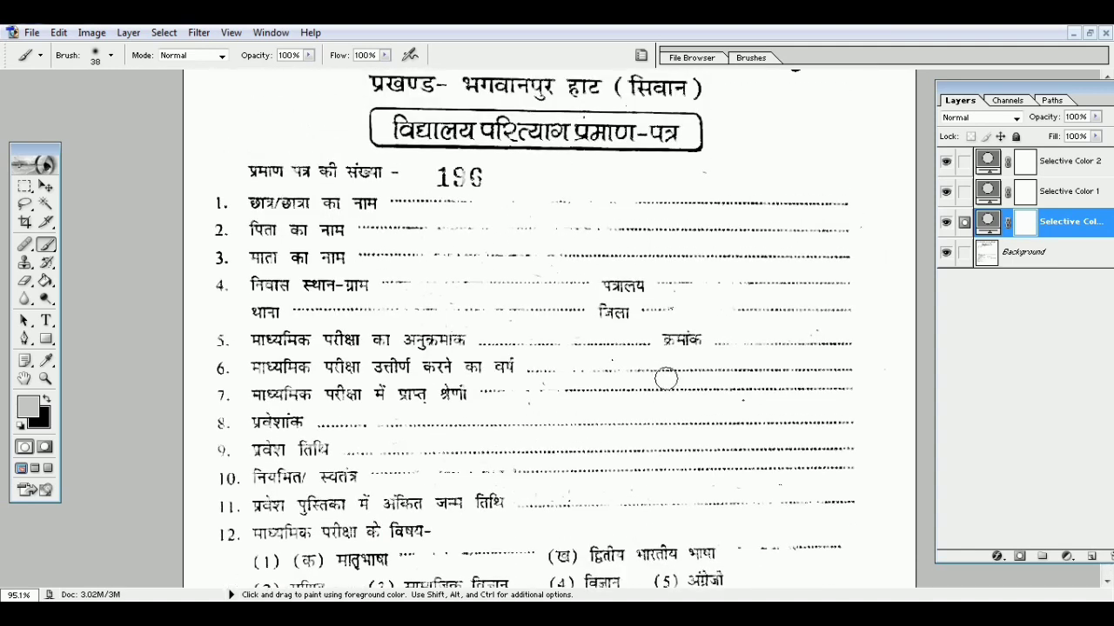
{"action": "scroll", "coordinate": [665, 378], "scroll_direction": "up", "scroll_amount": 1}
{"action": "scroll", "coordinate": [665, 378], "scroll_direction": "up", "scroll_amount": 2}
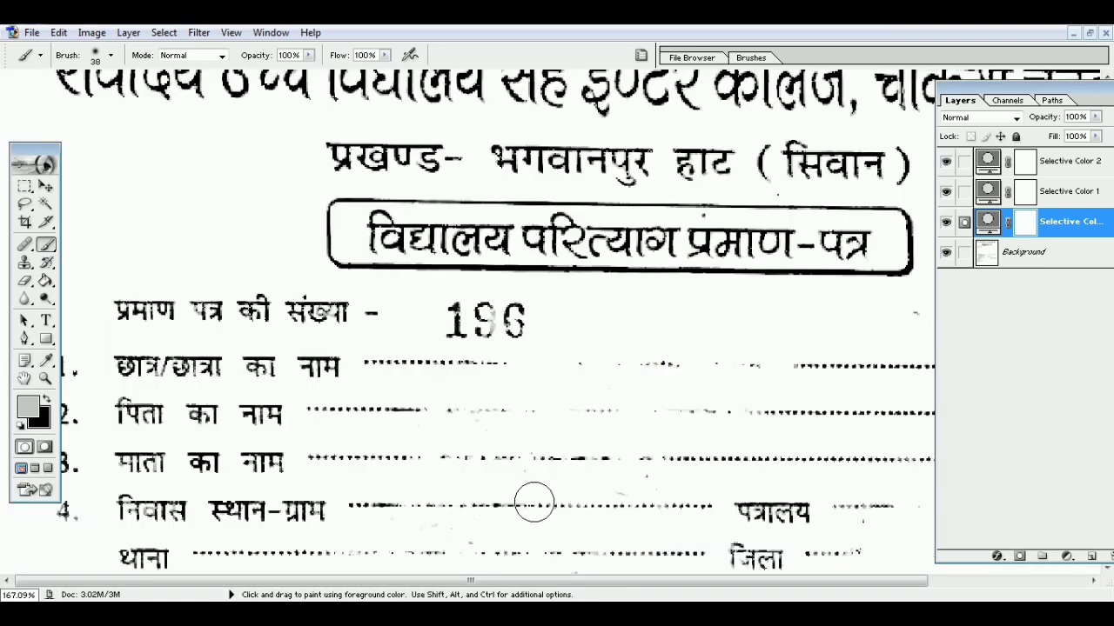
{"action": "left_click_drag", "start_coordinate": [472, 580], "coordinate": [628, 580]}
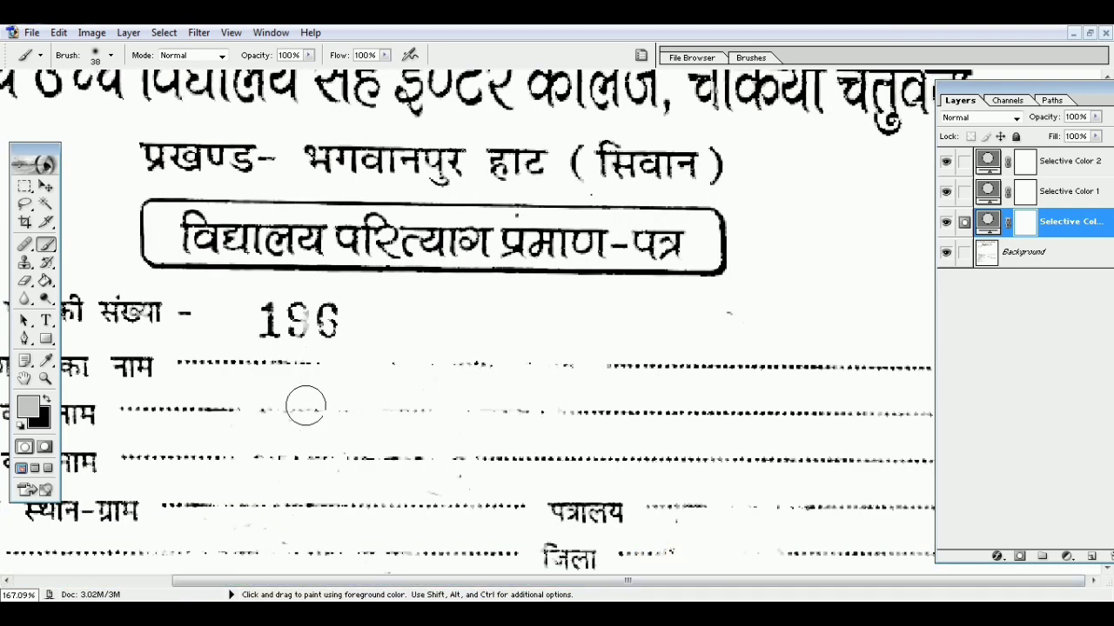
Set up the Clone Stamp with a dotted-line source and an 18 px brush
{"action": "left_click", "coordinate": [24, 264]}
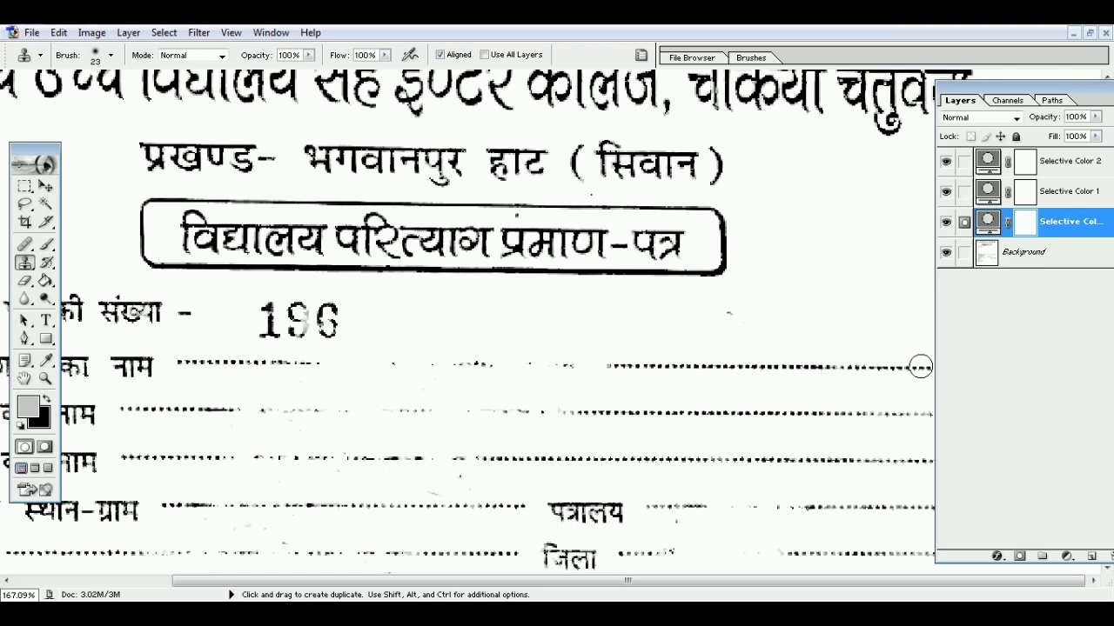
{"action": "left_click", "coordinate": [920, 367], "text": "alt"}
{"action": "right_click", "coordinate": [609, 366]}
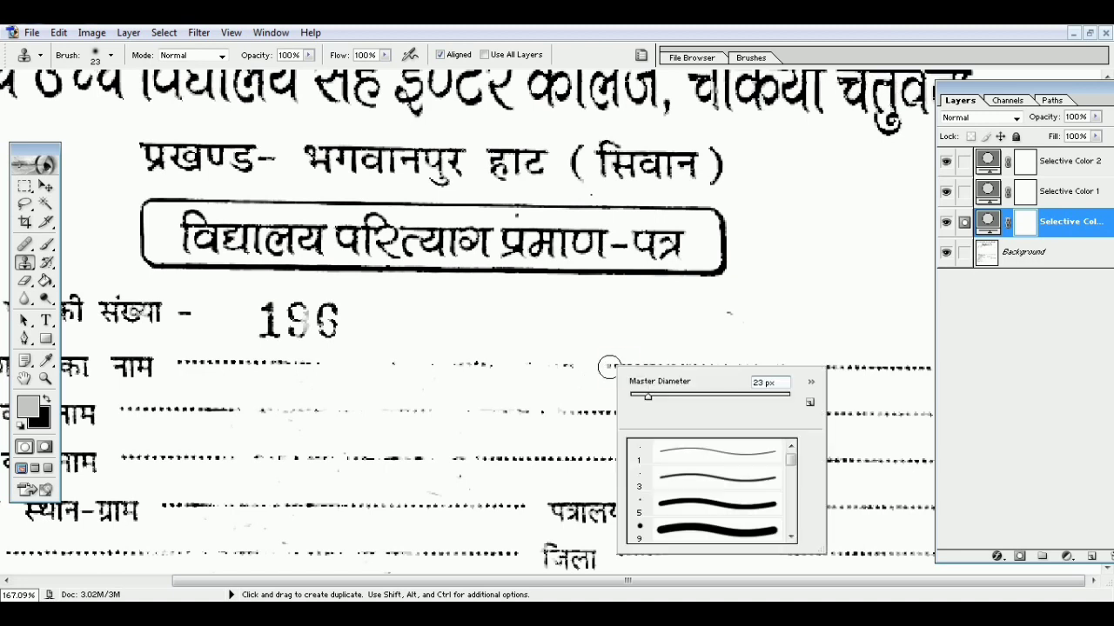
{"action": "left_click", "coordinate": [642, 399]}
{"action": "left_click_drag", "start_coordinate": [643, 400], "coordinate": [642, 396]}
{"action": "key", "text": "Return"}
On the Background layer, clone the dotted line over item 1's handwriting traces
{"action": "left_click_drag", "start_coordinate": [569, 367], "coordinate": [513, 367]}
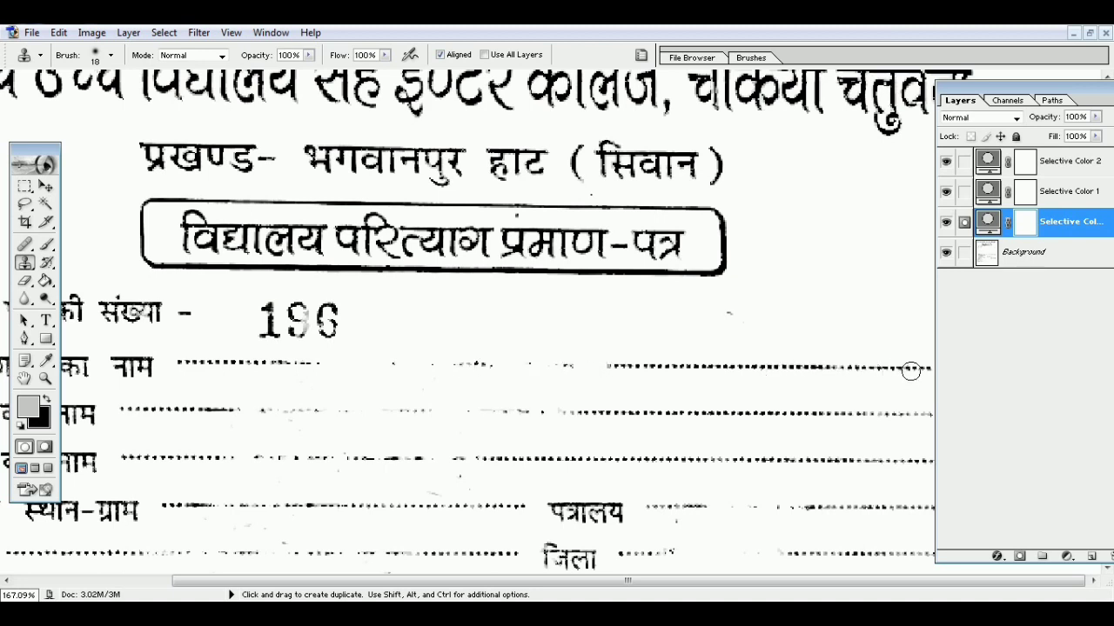
{"action": "left_click", "coordinate": [921, 369], "text": "alt"}
{"action": "left_click_drag", "start_coordinate": [582, 365], "coordinate": [368, 366]}
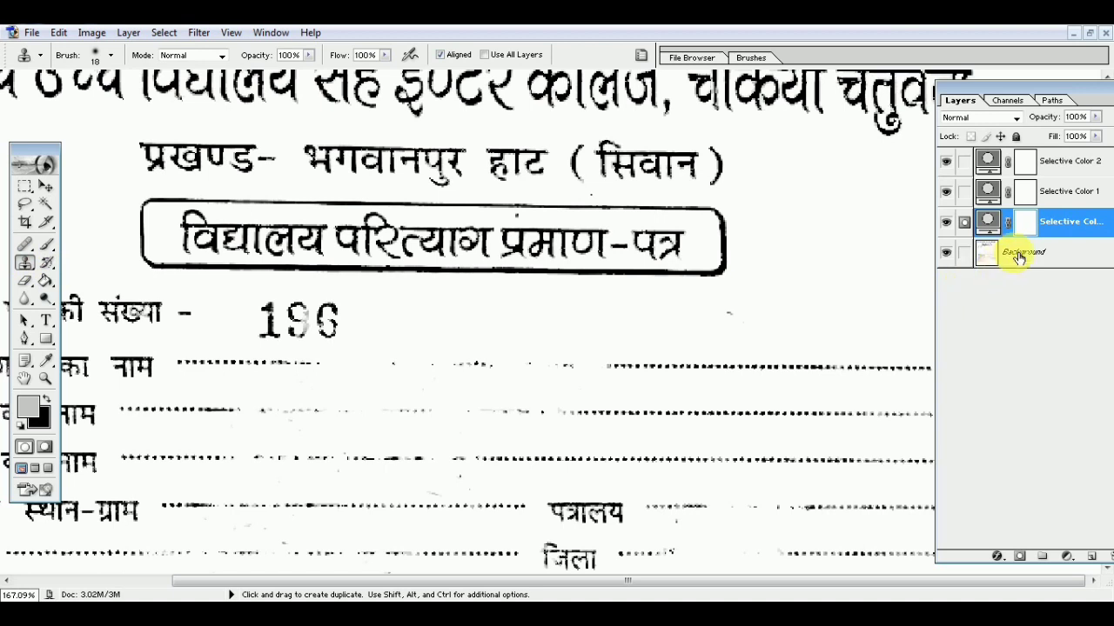
{"action": "left_click", "coordinate": [1022, 254]}
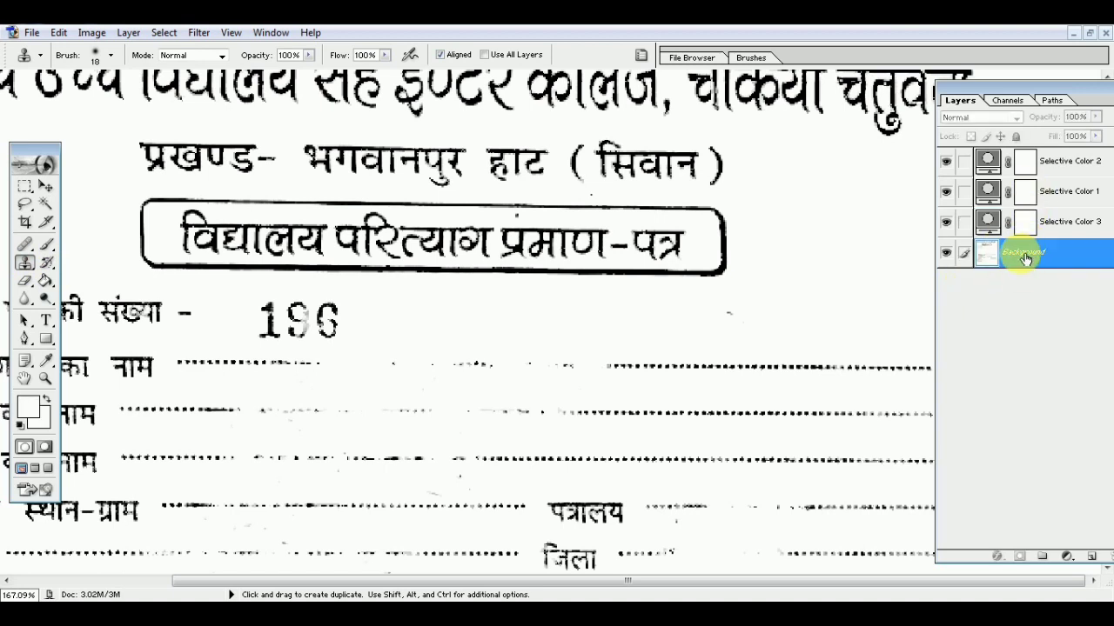
{"action": "left_click", "coordinate": [922, 367]}
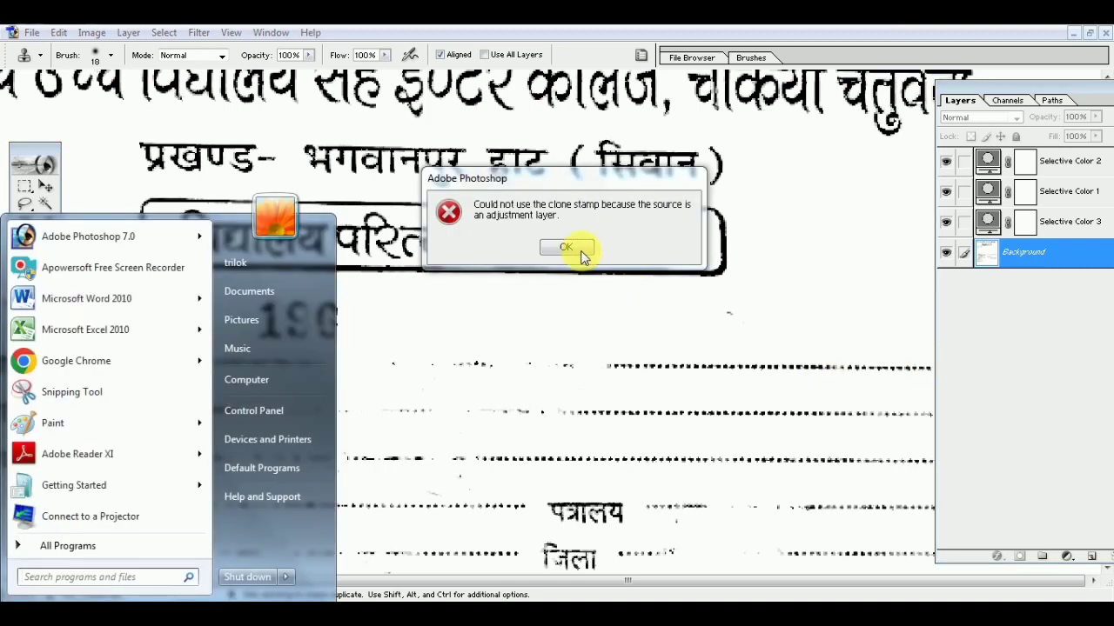
{"action": "key", "text": "Return"}
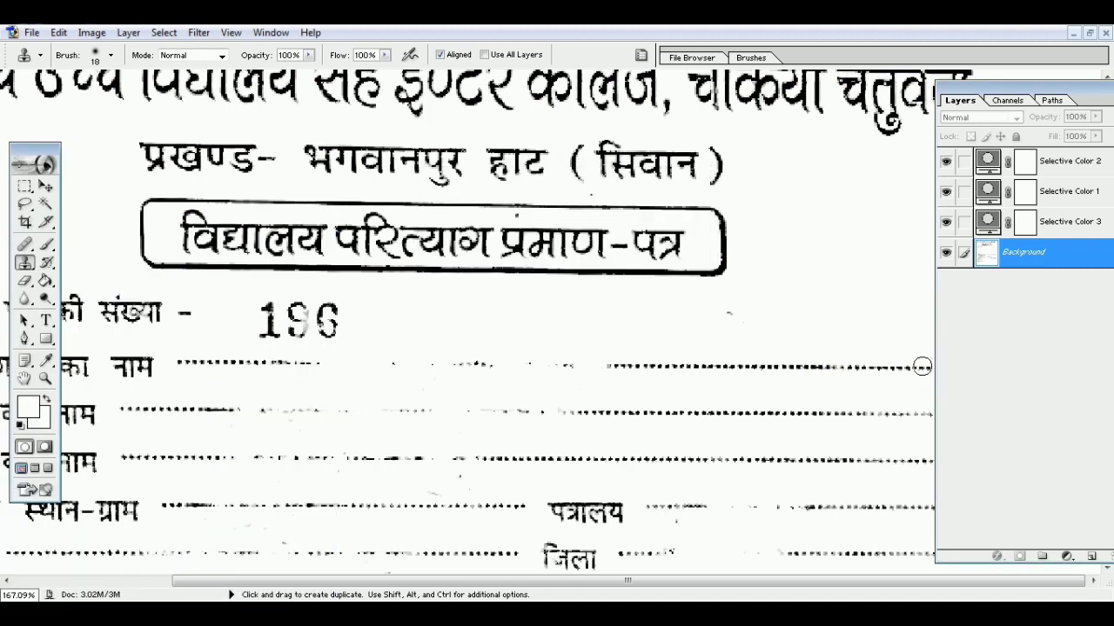
{"action": "left_click", "coordinate": [921, 367], "text": "alt"}
{"action": "left_click_drag", "start_coordinate": [614, 366], "coordinate": [319, 360]}
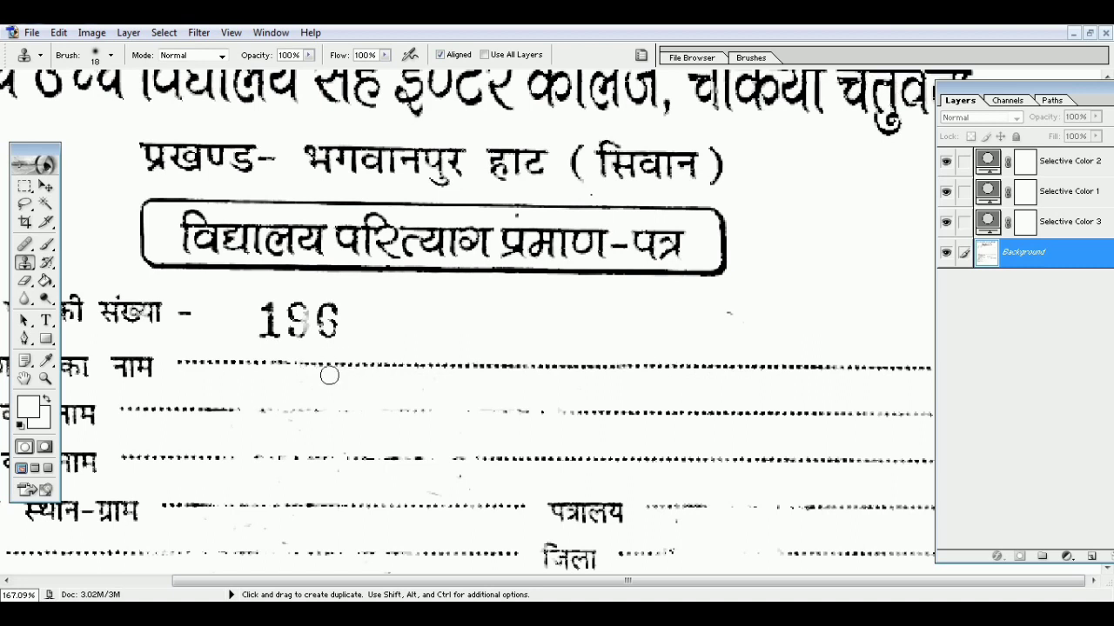
Fill the breaks in the second entry line with cloned dots from a clean stretch
{"action": "scroll", "coordinate": [740, 465], "scroll_direction": "down", "scroll_amount": 2}
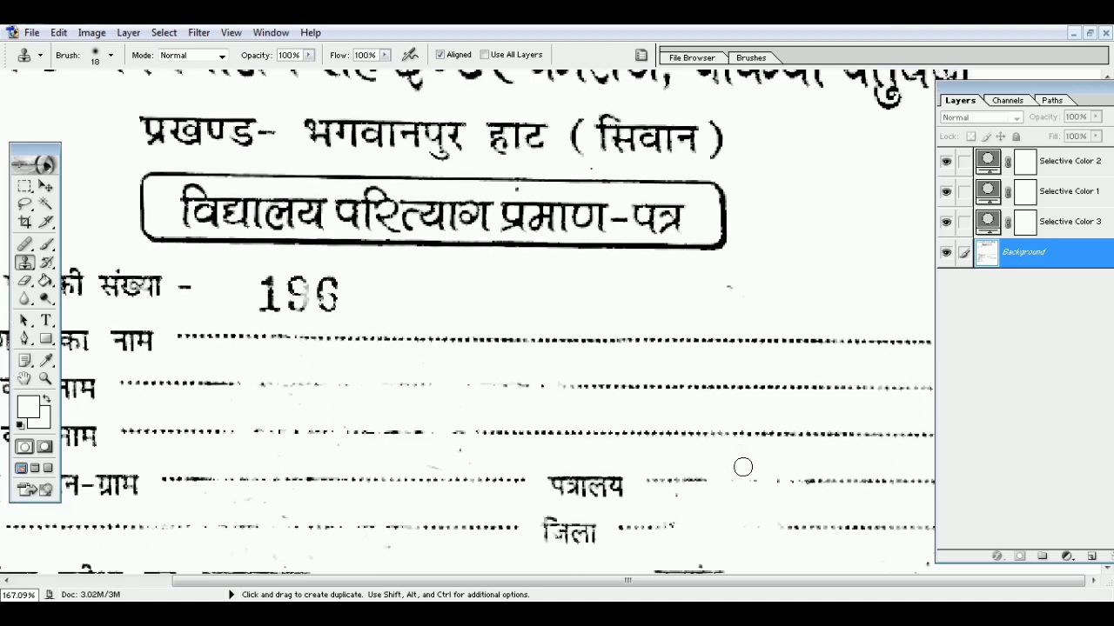
{"action": "scroll", "coordinate": [742, 467], "scroll_direction": "down", "scroll_amount": 1}
{"action": "scroll", "coordinate": [652, 395], "scroll_direction": "down", "scroll_amount": 1}
{"action": "scroll", "coordinate": [688, 397], "scroll_direction": "down", "scroll_amount": 1}
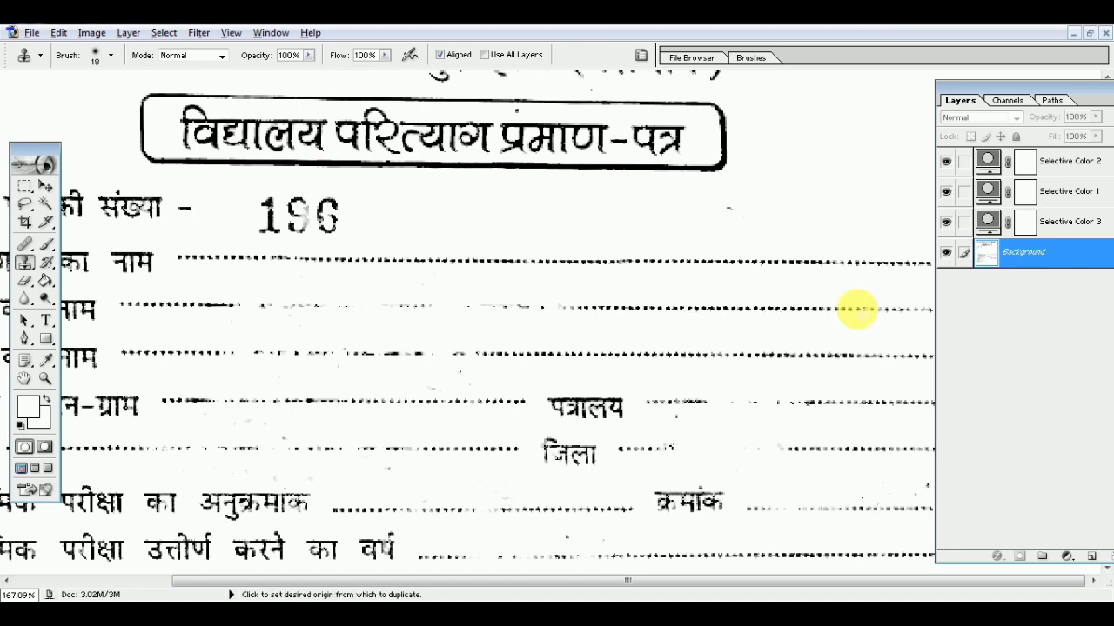
{"action": "left_click", "coordinate": [857, 308], "text": "alt"}
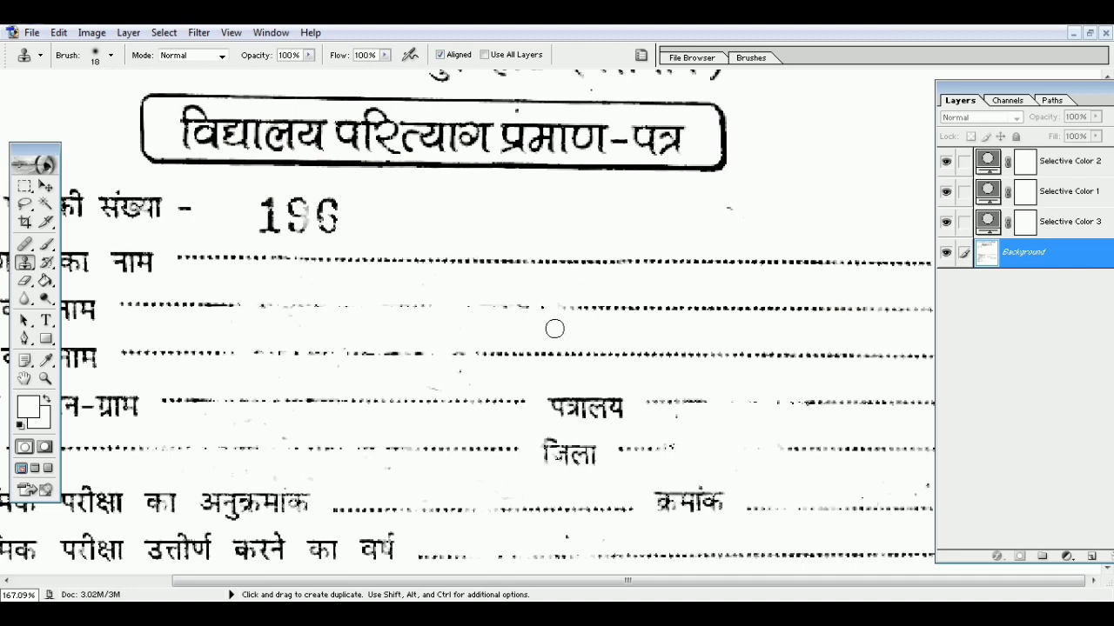
{"action": "left_click_drag", "start_coordinate": [589, 308], "coordinate": [243, 305]}
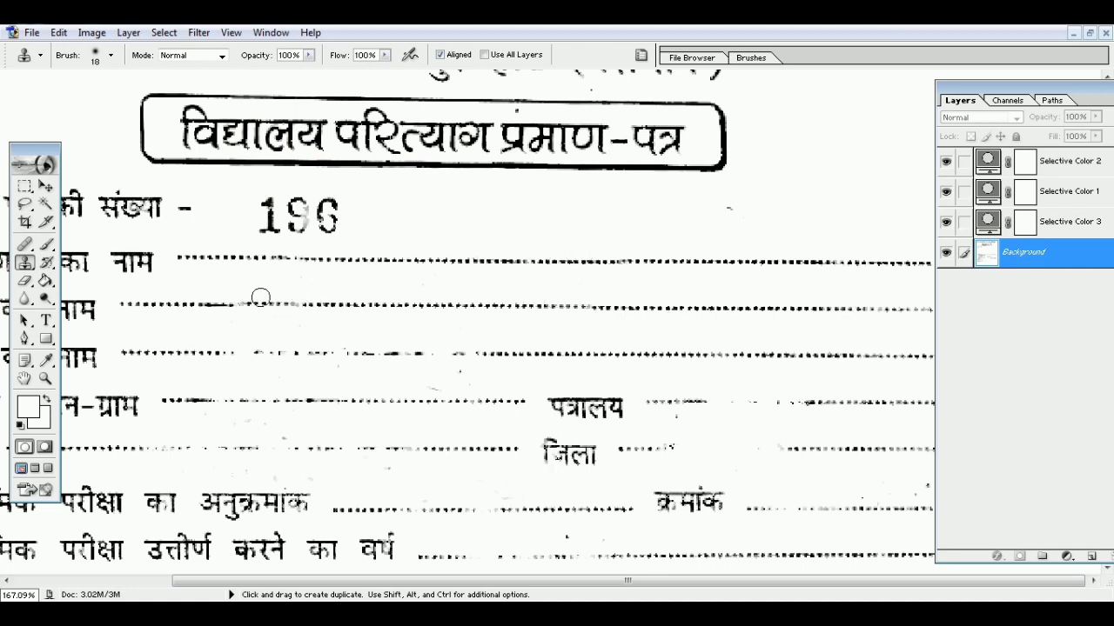
Zoom out to about 54% so the entire certificate, header to signature labels, is visible
{"action": "scroll", "coordinate": [543, 298], "scroll_direction": "down", "scroll_amount": 3}
{"action": "scroll", "coordinate": [559, 305], "scroll_direction": "down", "scroll_amount": 1}
{"action": "scroll", "coordinate": [559, 305], "scroll_direction": "down", "scroll_amount": 2}
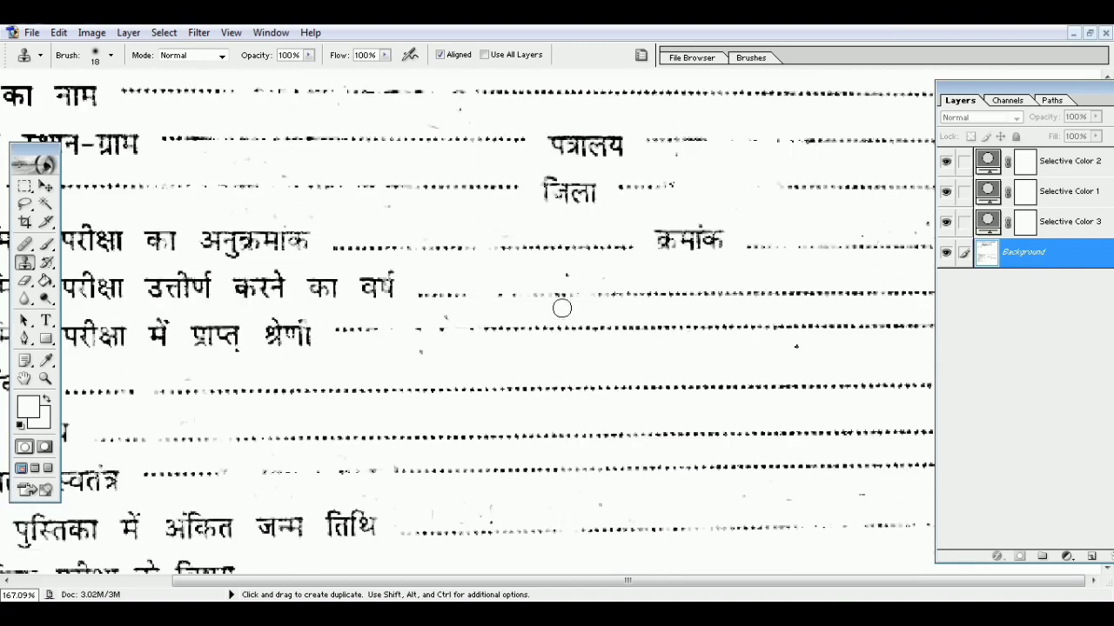
{"action": "scroll", "coordinate": [561, 308], "scroll_direction": "down", "scroll_amount": 2}
{"action": "scroll", "coordinate": [561, 308], "scroll_direction": "down", "scroll_amount": 2}
{"action": "scroll", "coordinate": [562, 308], "scroll_direction": "down", "scroll_amount": 4}
{"action": "scroll", "coordinate": [561, 308], "scroll_direction": "down", "scroll_amount": 1}
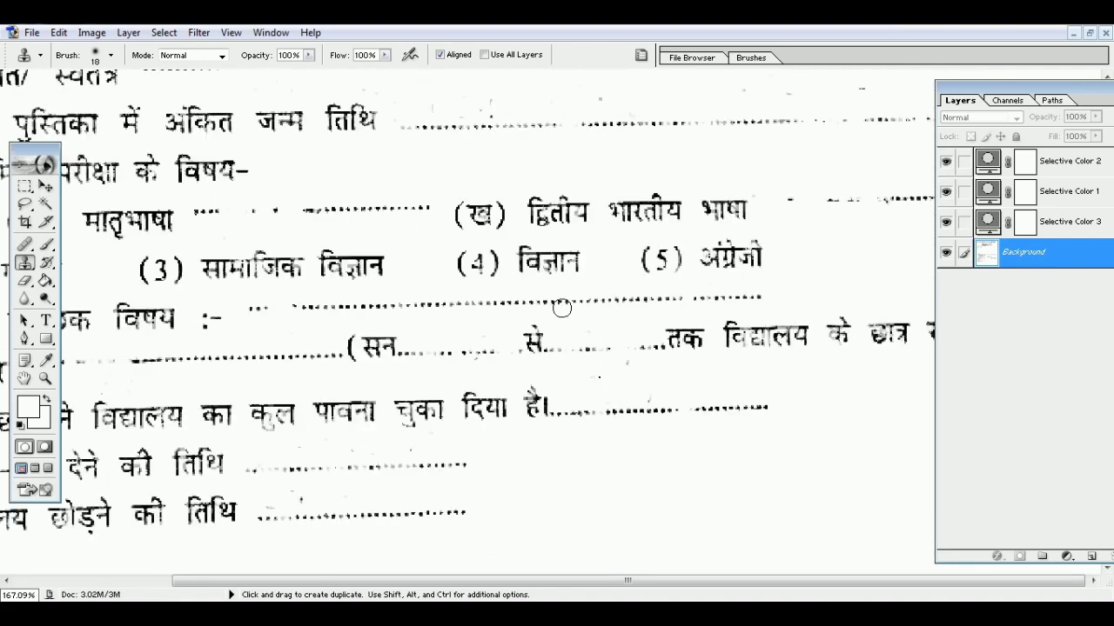
{"action": "scroll", "coordinate": [562, 308], "scroll_direction": "down", "scroll_amount": 2}
{"action": "scroll", "coordinate": [562, 308], "scroll_direction": "down", "scroll_amount": 1}
{"action": "key", "text": "ctrl"}
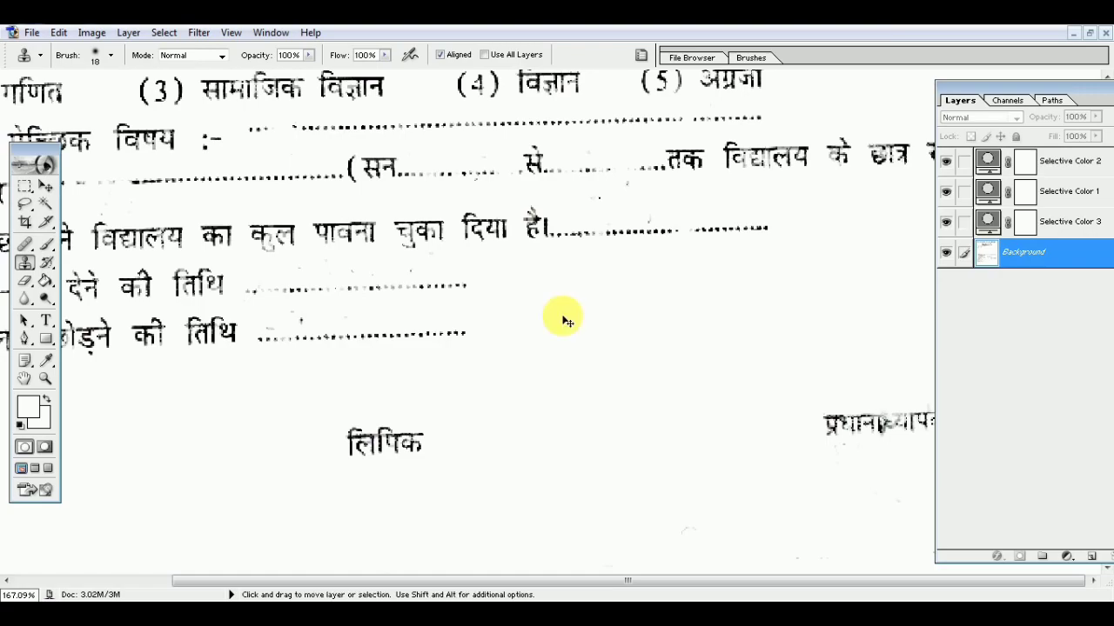
{"action": "scroll", "coordinate": [562, 319], "scroll_direction": "down", "scroll_amount": 1}
{"action": "scroll", "coordinate": [561, 319], "scroll_direction": "down", "scroll_amount": 1}
{"action": "scroll", "coordinate": [561, 320], "scroll_direction": "down", "scroll_amount": 1}
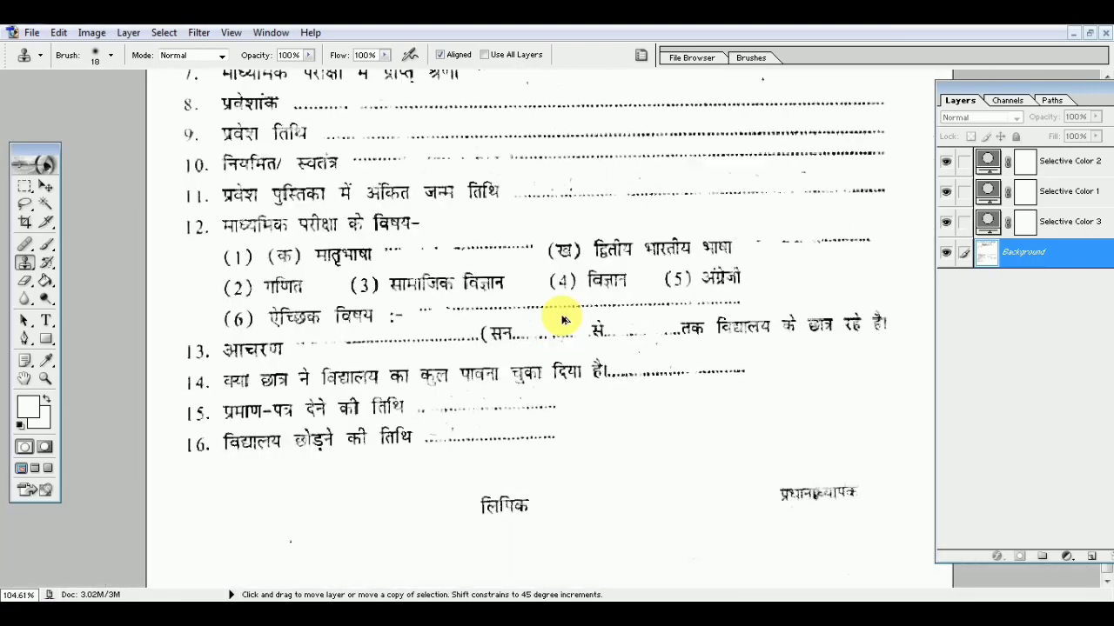
{"action": "scroll", "coordinate": [562, 319], "scroll_direction": "down", "scroll_amount": 1}
{"action": "scroll", "coordinate": [561, 319], "scroll_direction": "down", "scroll_amount": 1}
{"action": "scroll", "coordinate": [562, 319], "scroll_direction": "down", "scroll_amount": 1}
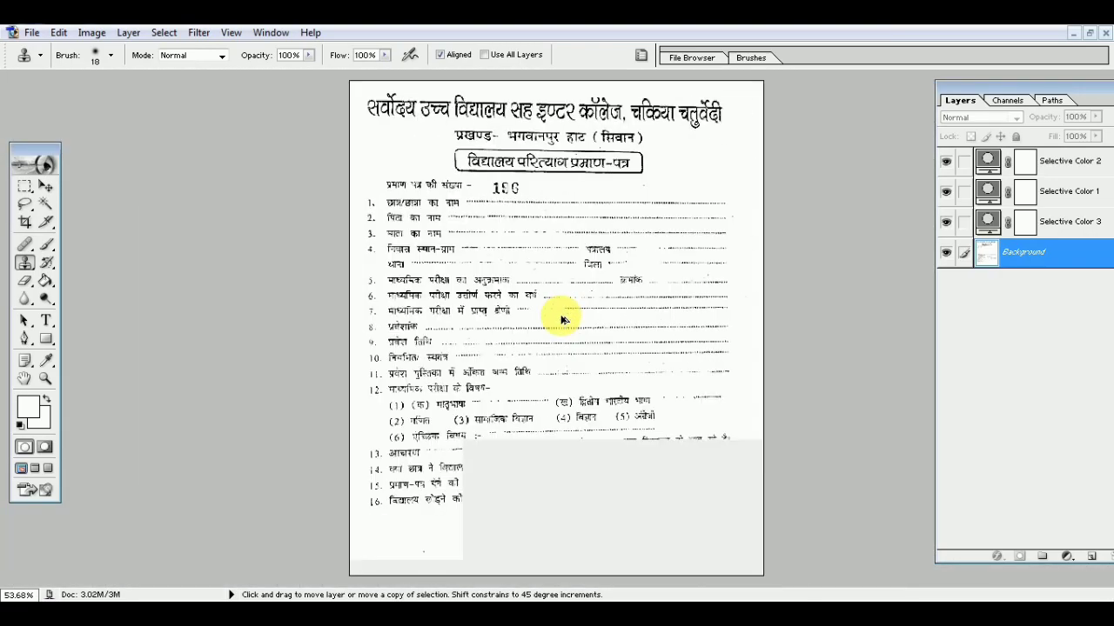
{"action": "scroll", "coordinate": [562, 319], "scroll_direction": "down", "scroll_amount": 1}
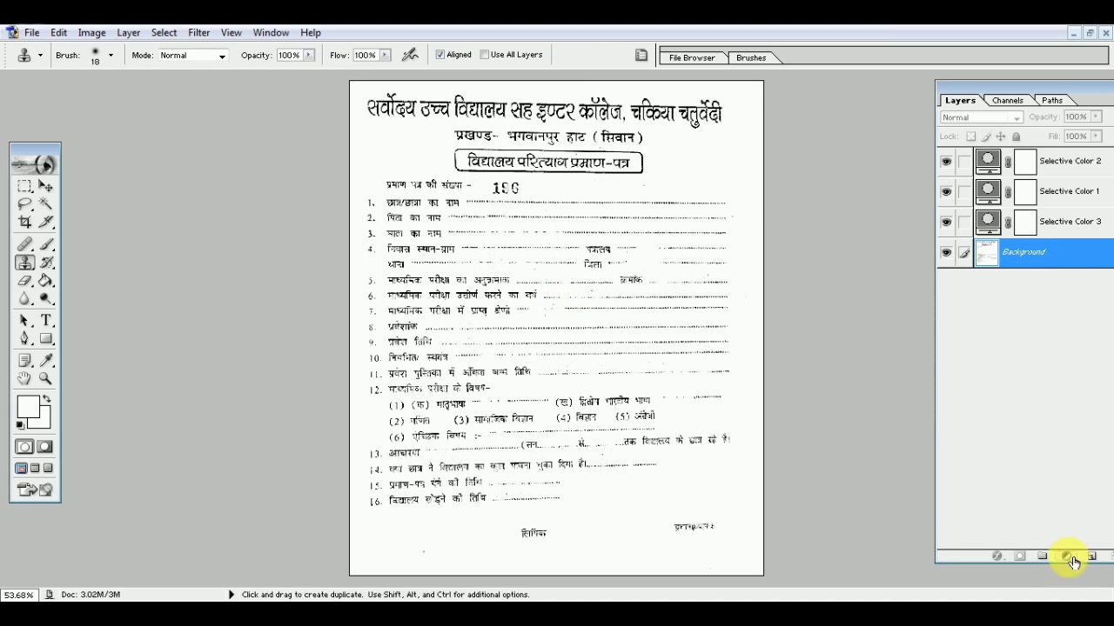
{"action": "left_click", "coordinate": [1069, 556]}
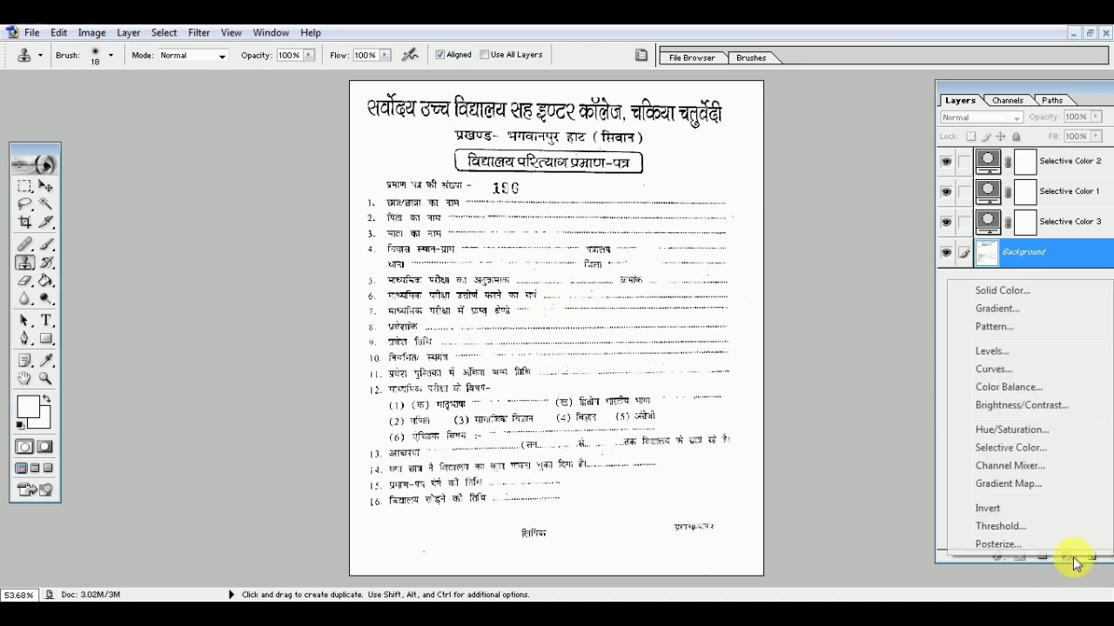
{"action": "left_click", "coordinate": [1003, 407]}
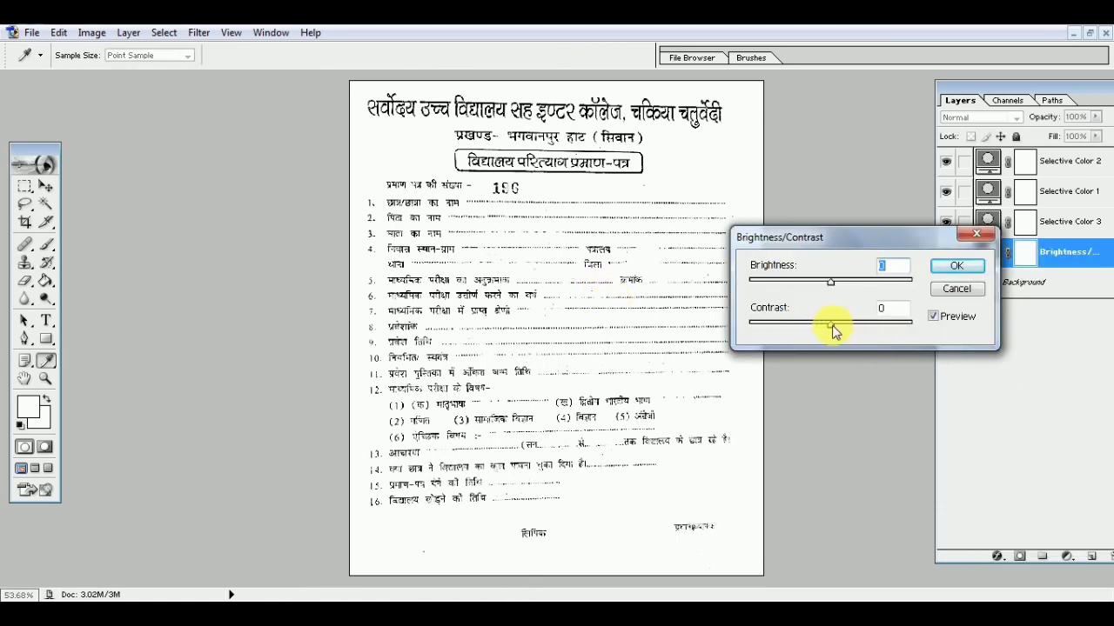
{"action": "left_click_drag", "start_coordinate": [831, 325], "coordinate": [901, 325]}
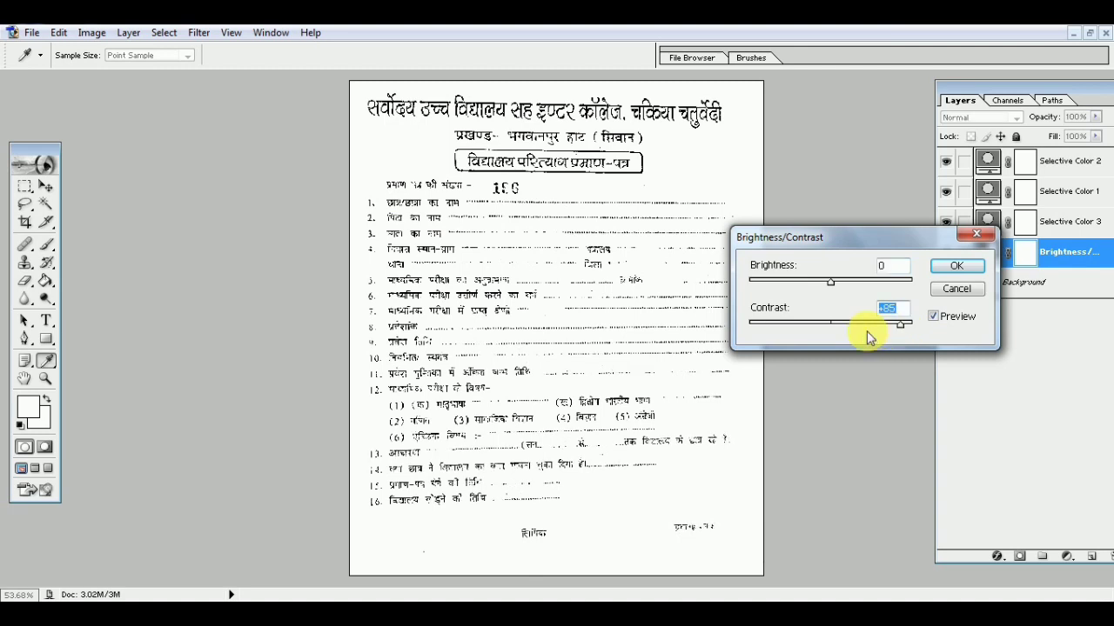
{"action": "mouse_move", "coordinate": [899, 326]}
{"action": "left_mouse_down"}
{"action": "mouse_move", "coordinate": [802, 332]}
{"action": "mouse_move", "coordinate": [818, 337]}
{"action": "left_mouse_up"}
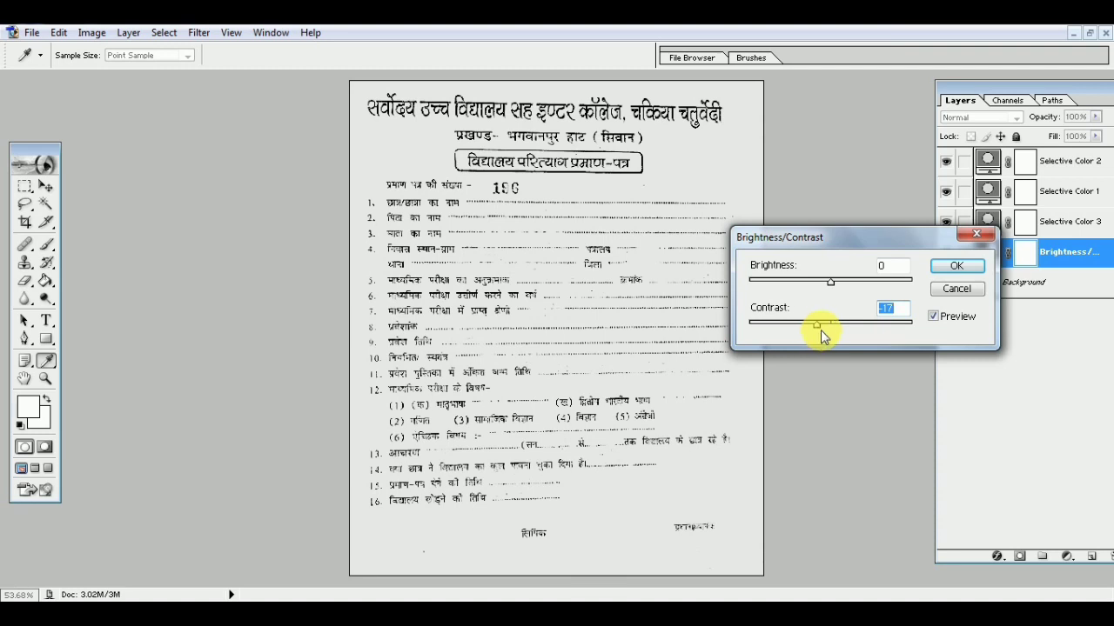
{"action": "left_click", "coordinate": [957, 291]}
{"action": "key", "text": "s"}
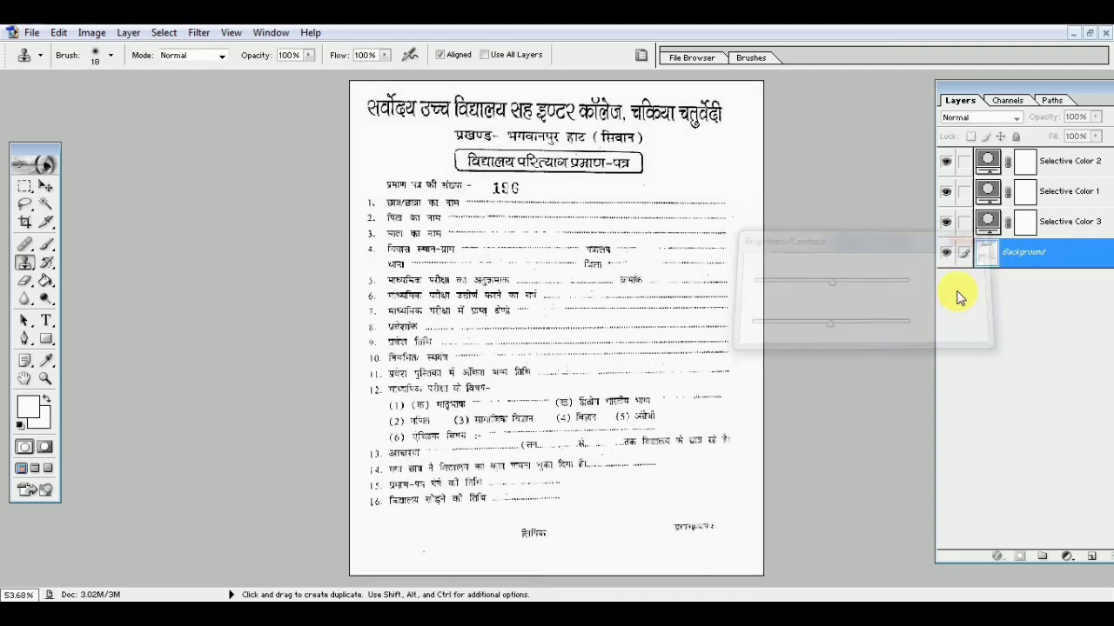
Add a fourth Selective Color layer with Black +100 in both Neutrals and Blacks
{"action": "left_click", "coordinate": [1072, 559]}
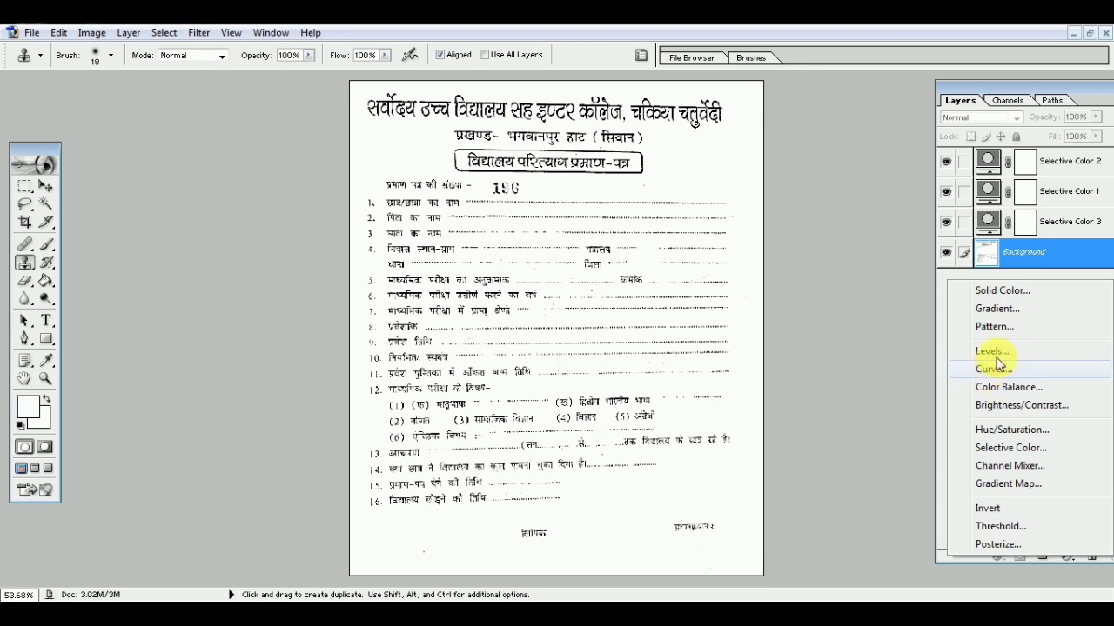
{"action": "left_click", "coordinate": [1000, 447]}
{"action": "left_click", "coordinate": [837, 266]}
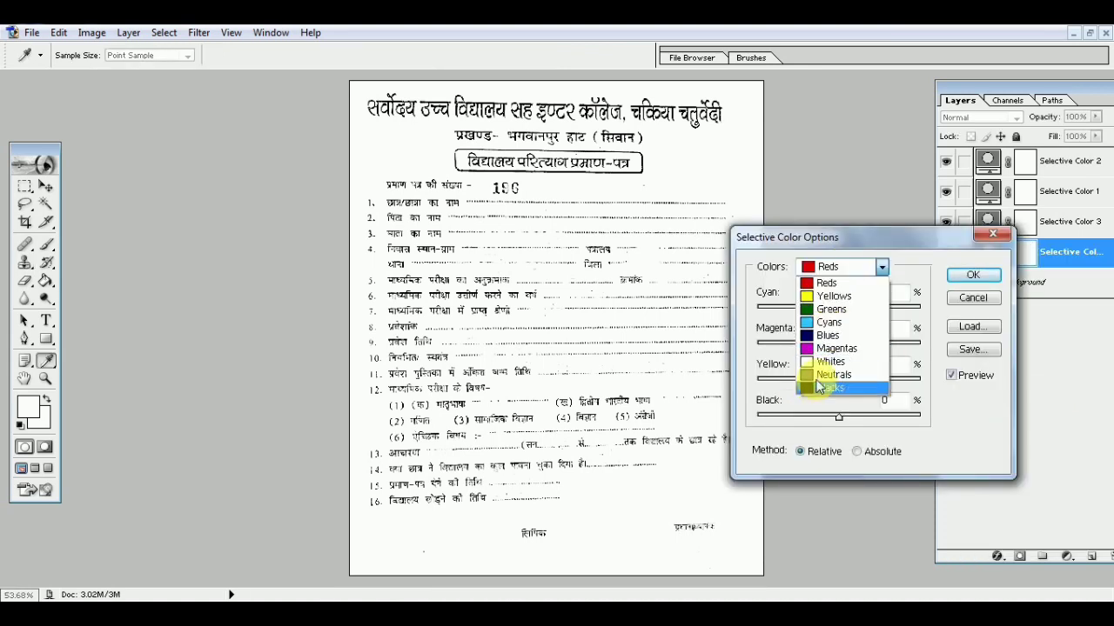
{"action": "left_click", "coordinate": [822, 375]}
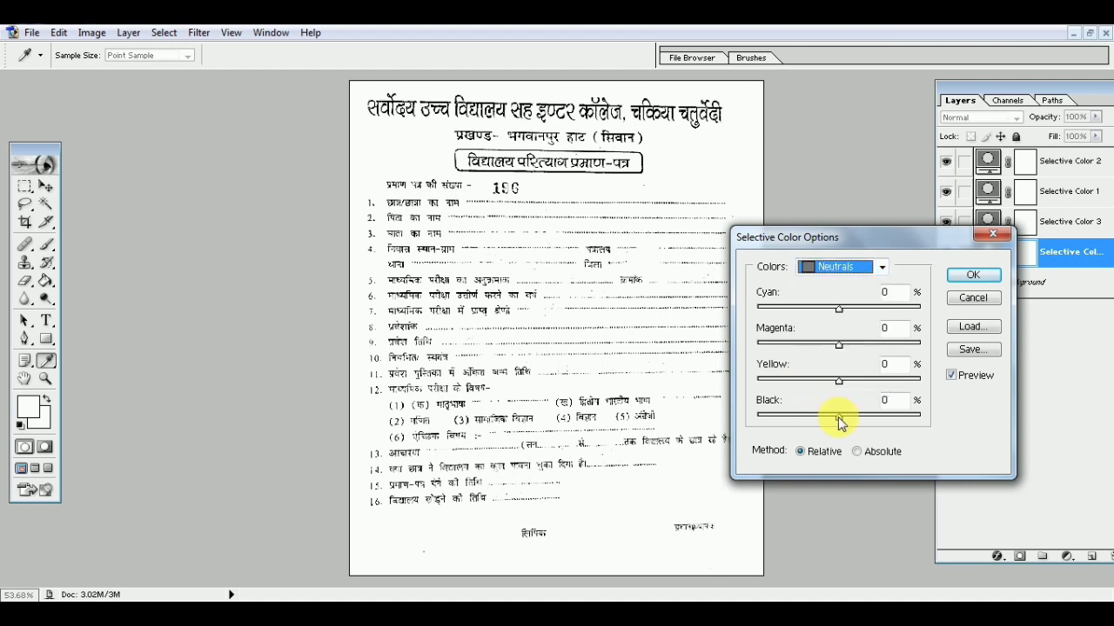
{"action": "left_click_drag", "start_coordinate": [838, 416], "coordinate": [910, 418]}
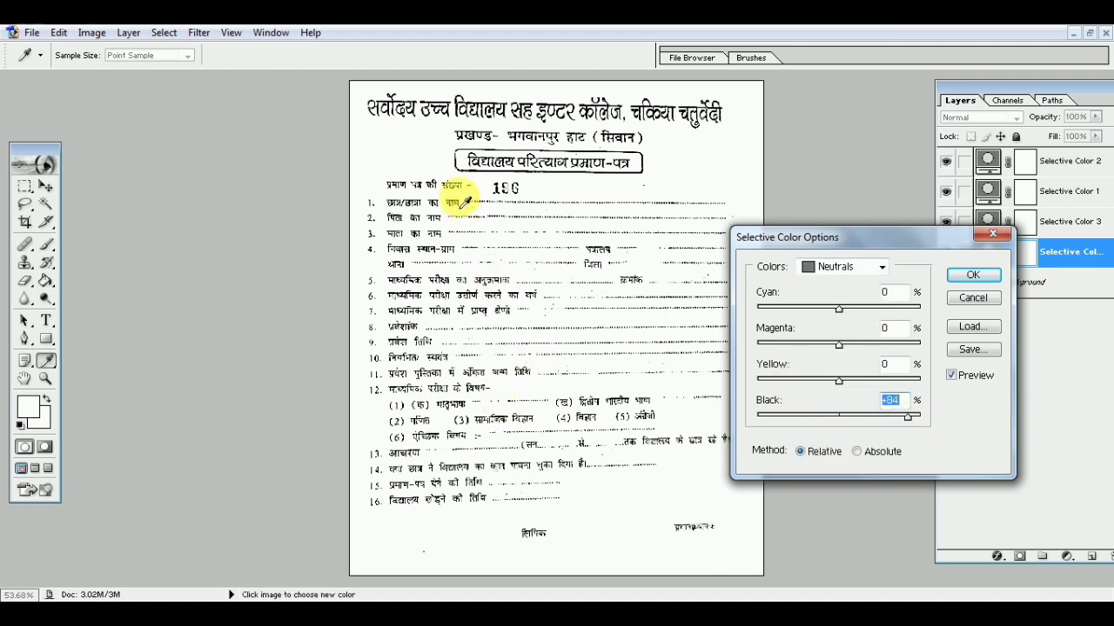
{"action": "left_click_drag", "start_coordinate": [909, 418], "coordinate": [945, 424]}
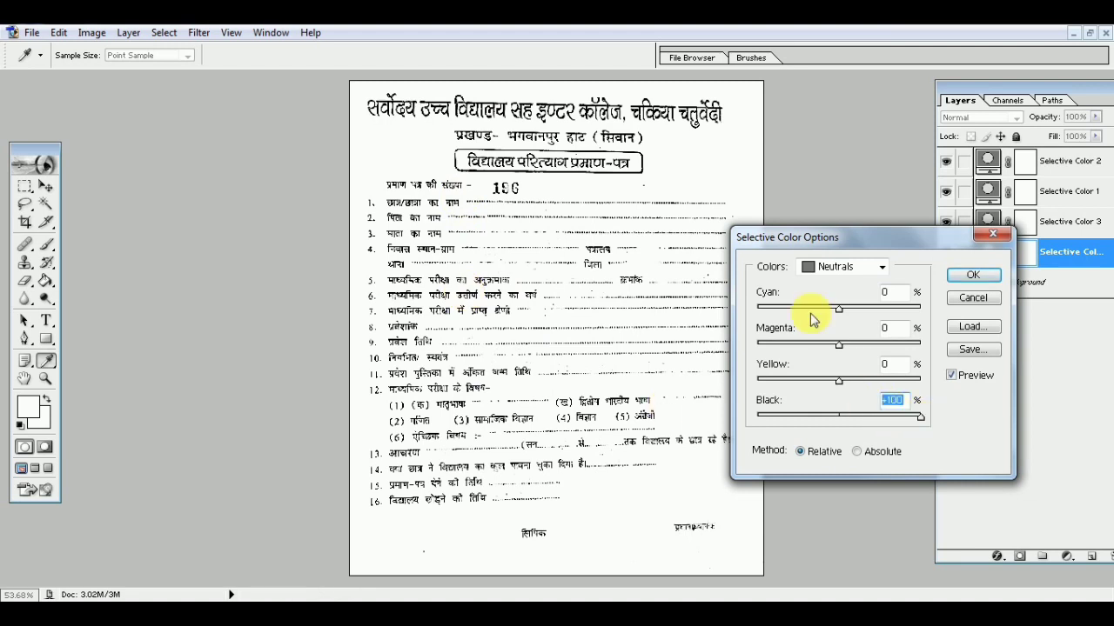
{"action": "left_click", "coordinate": [838, 272]}
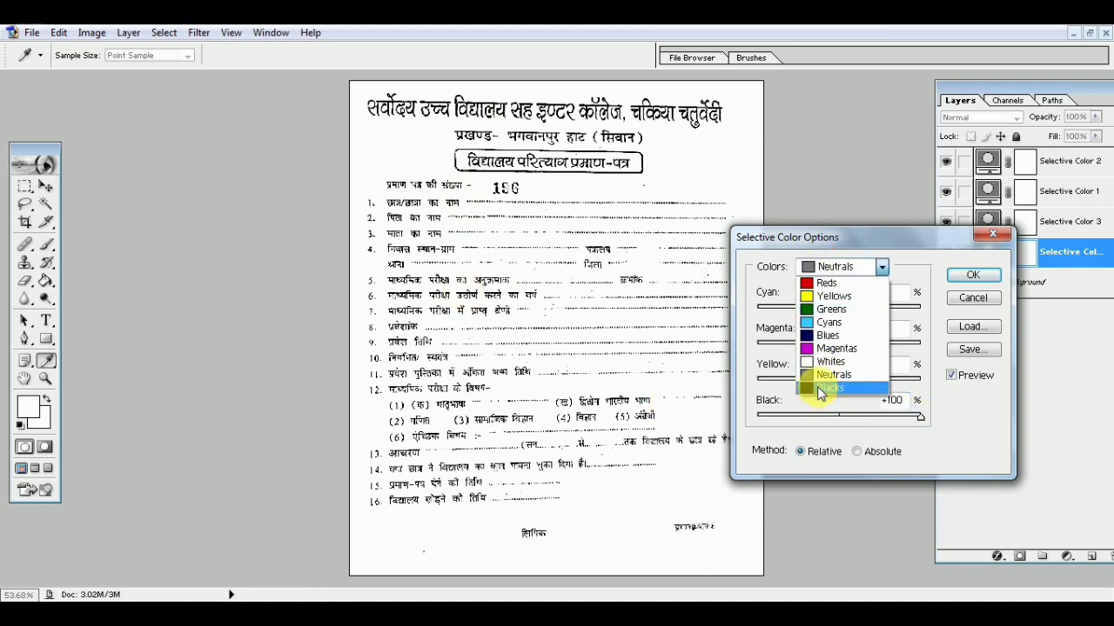
{"action": "left_click", "coordinate": [818, 388]}
{"action": "left_click_drag", "start_coordinate": [841, 421], "coordinate": [1005, 443]}
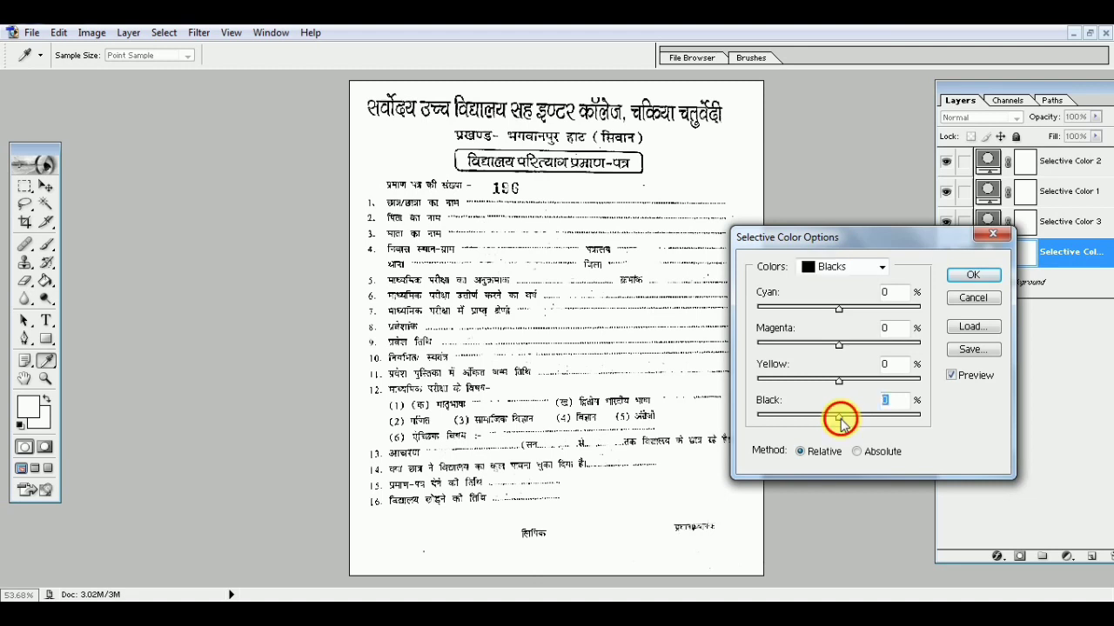
{"action": "left_click", "coordinate": [842, 271]}
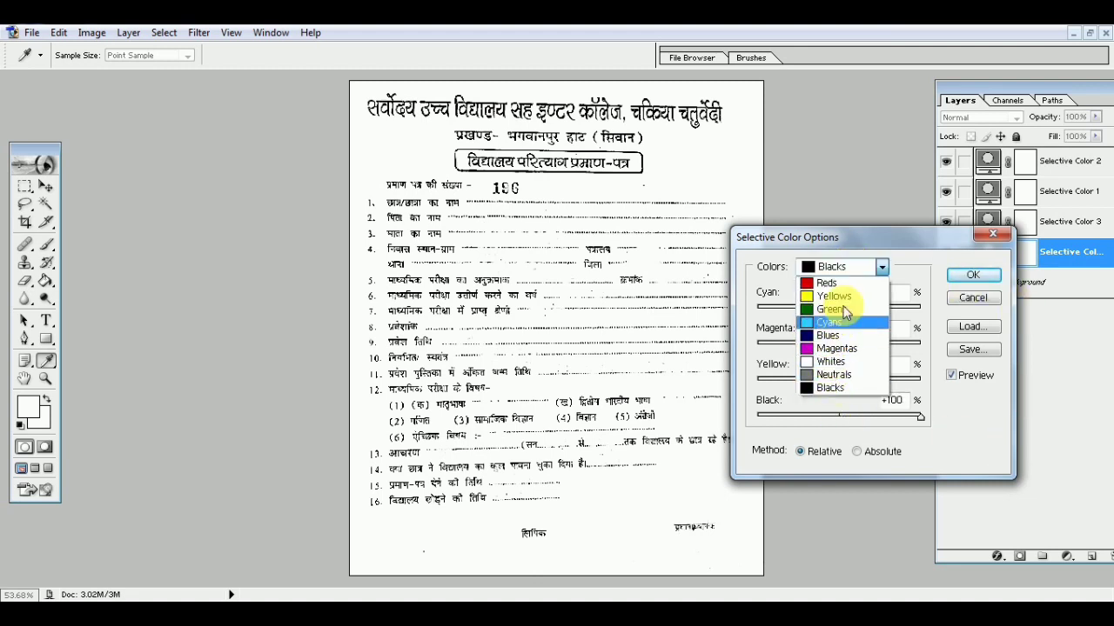
{"action": "left_click", "coordinate": [895, 251]}
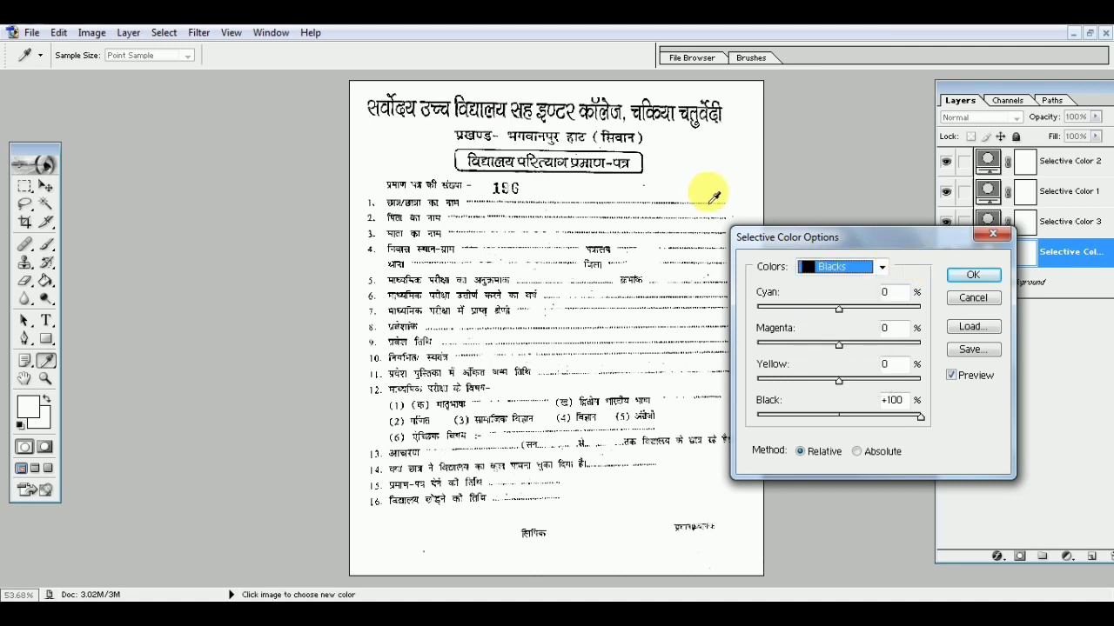
{"action": "left_click", "coordinate": [972, 277]}
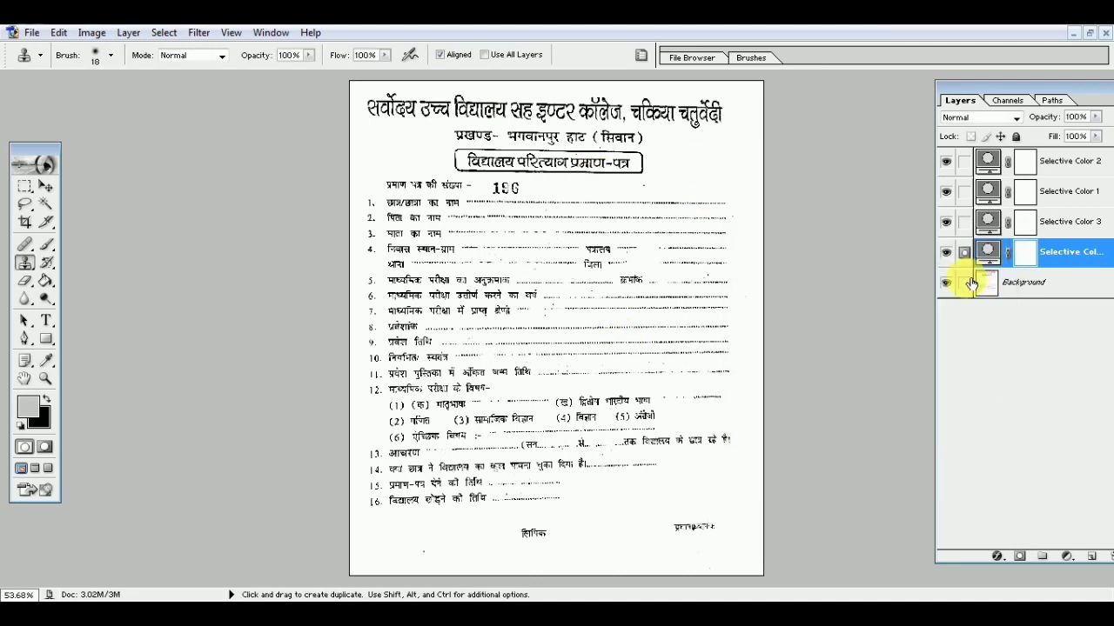
{"action": "key", "text": "ctrl+plus"}
{"action": "key", "text": "ctrl+plus"}
{"action": "scroll", "coordinate": [801, 283], "scroll_direction": "down", "scroll_amount": 2}
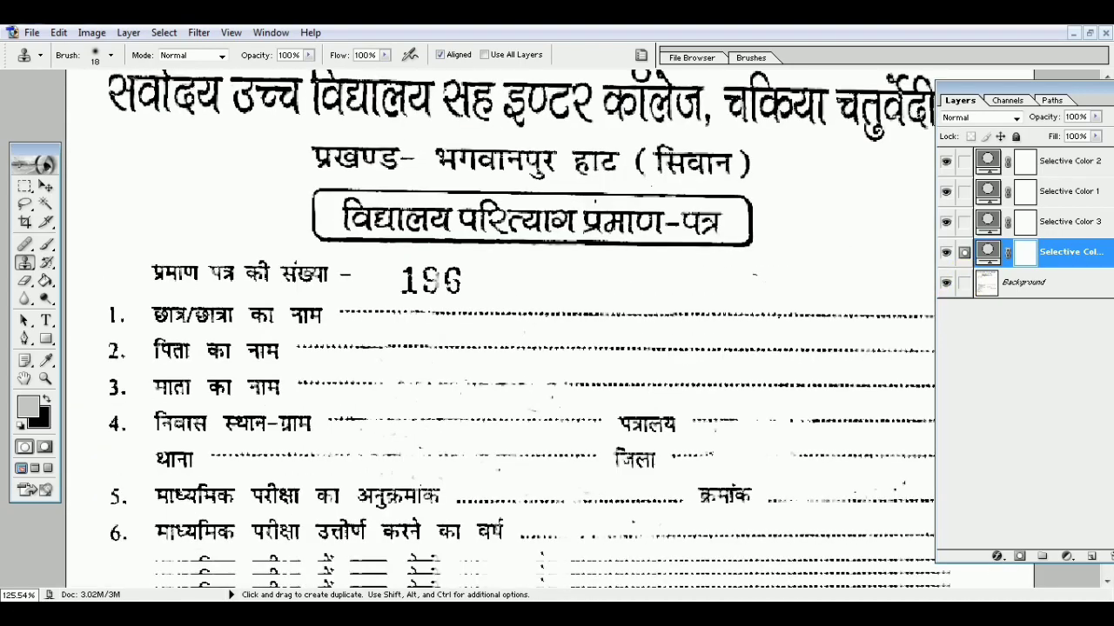
{"action": "scroll", "coordinate": [801, 284], "scroll_direction": "down", "scroll_amount": 2}
{"action": "scroll", "coordinate": [802, 284], "scroll_direction": "down", "scroll_amount": 3}
{"action": "scroll", "coordinate": [801, 284], "scroll_direction": "down", "scroll_amount": 2}
{"action": "scroll", "coordinate": [801, 284], "scroll_direction": "down", "scroll_amount": 4}
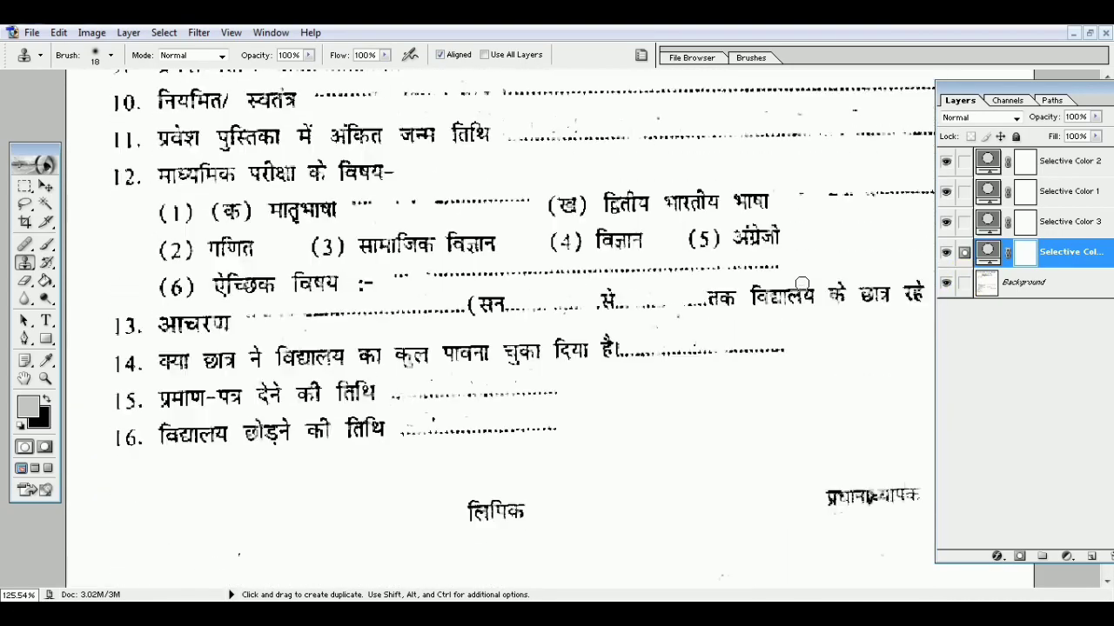
{"action": "scroll", "coordinate": [801, 284], "scroll_direction": "down", "scroll_amount": 2}
{"action": "scroll", "coordinate": [801, 284], "scroll_direction": "down", "scroll_amount": 2}
{"action": "scroll", "coordinate": [802, 284], "scroll_direction": "down", "scroll_amount": 2}
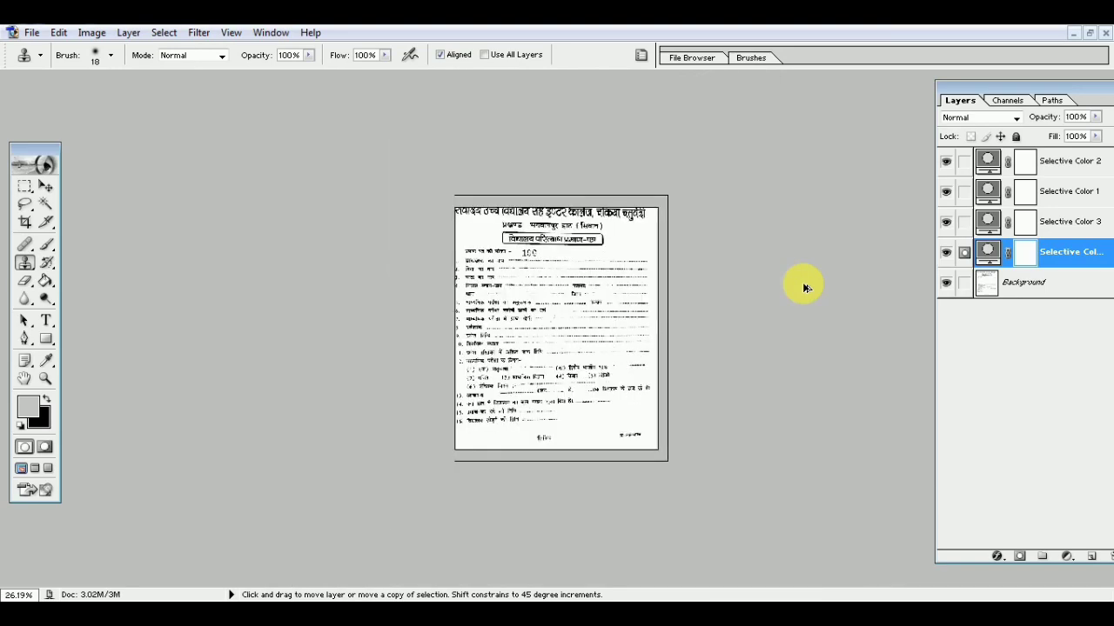
{"action": "scroll", "coordinate": [801, 283], "scroll_direction": "up", "scroll_amount": 1}
{"action": "scroll", "coordinate": [804, 287], "scroll_direction": "up", "scroll_amount": 2}
{"action": "scroll", "coordinate": [804, 287], "scroll_direction": "up", "scroll_amount": 1}
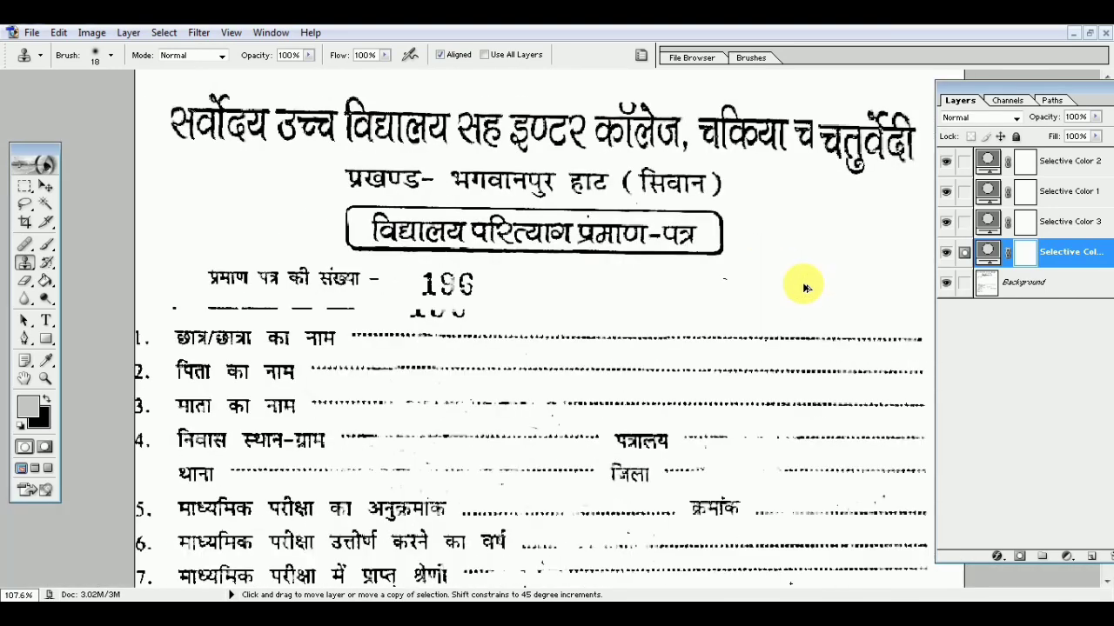
{"action": "scroll", "coordinate": [804, 287], "scroll_direction": "down", "scroll_amount": 2}
{"action": "scroll", "coordinate": [803, 287], "scroll_direction": "down", "scroll_amount": 2}
{"action": "scroll", "coordinate": [804, 288], "scroll_direction": "up", "scroll_amount": 1}
{"action": "scroll", "coordinate": [804, 287], "scroll_direction": "up", "scroll_amount": 2}
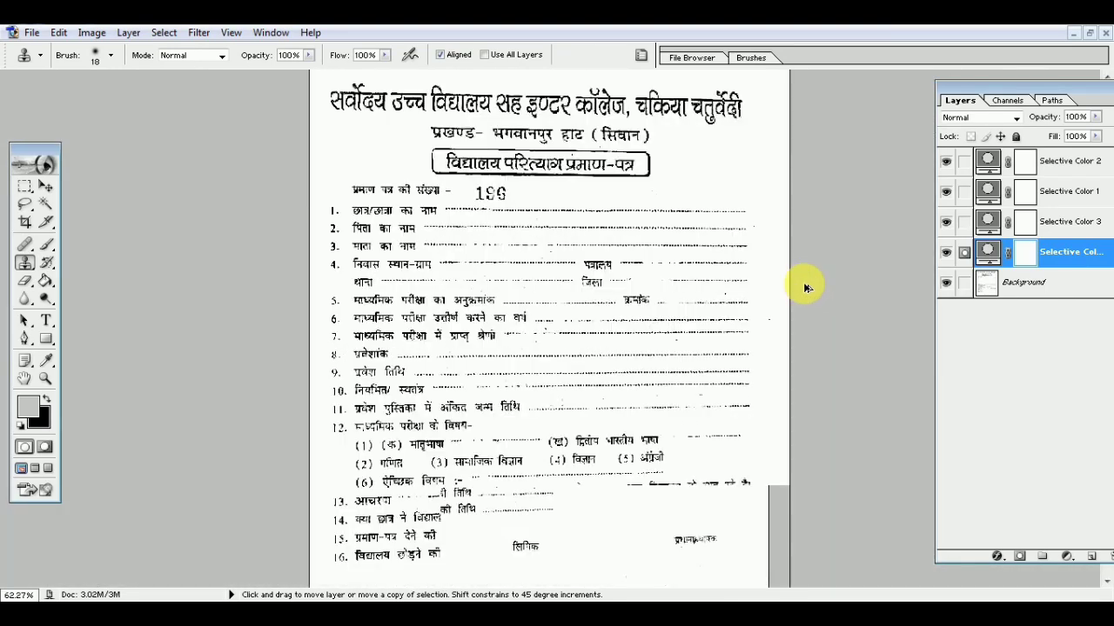
{"action": "scroll", "coordinate": [804, 288], "scroll_direction": "up", "scroll_amount": 1}
{"action": "scroll", "coordinate": [804, 287], "scroll_direction": "up", "scroll_amount": 1}
{"action": "scroll", "coordinate": [804, 287], "scroll_direction": "down", "scroll_amount": 2}
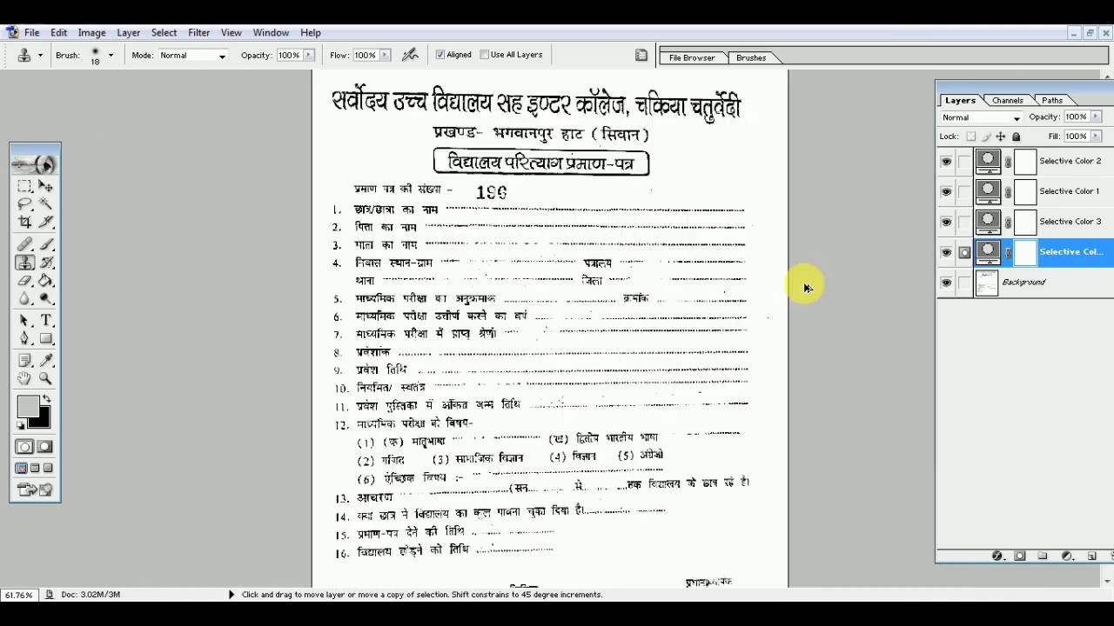
{"action": "scroll", "coordinate": [804, 288], "scroll_direction": "down", "scroll_amount": 1}
{"action": "scroll", "coordinate": [804, 287], "scroll_direction": "up", "scroll_amount": 2}
{"action": "key", "text": "ctrl+minus"}
{"action": "key", "text": "ctrl+plus"}
{"action": "key", "text": "ctrl+plus"}
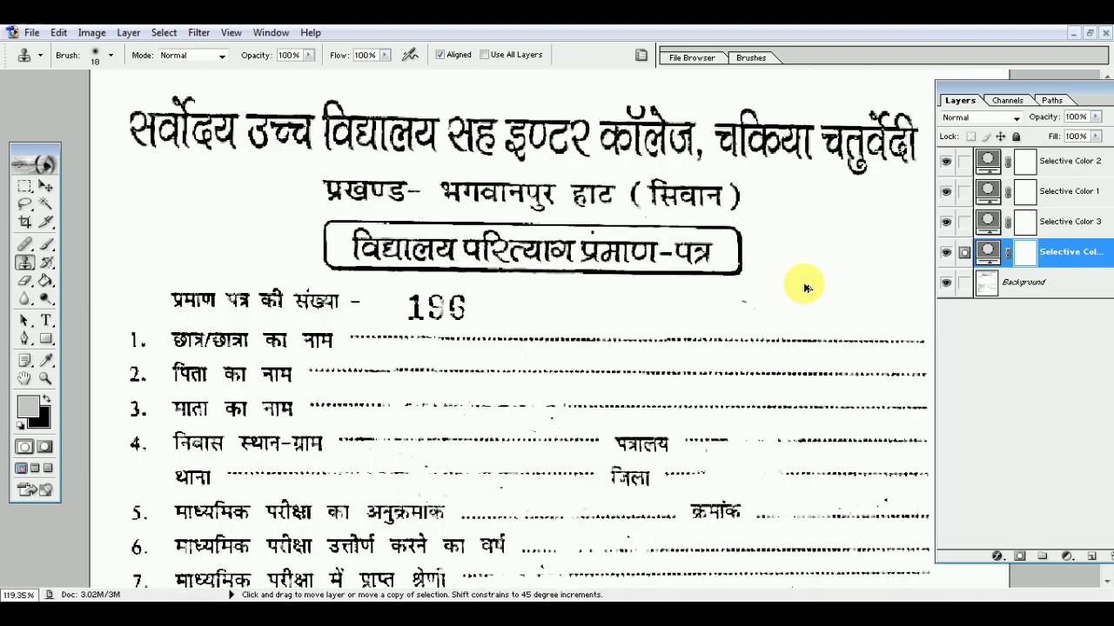
{"action": "scroll", "coordinate": [806, 287], "scroll_direction": "down", "scroll_amount": 2}
{"action": "scroll", "coordinate": [805, 287], "scroll_direction": "down", "scroll_amount": 1}
{"action": "scroll", "coordinate": [805, 287], "scroll_direction": "down", "scroll_amount": 2}
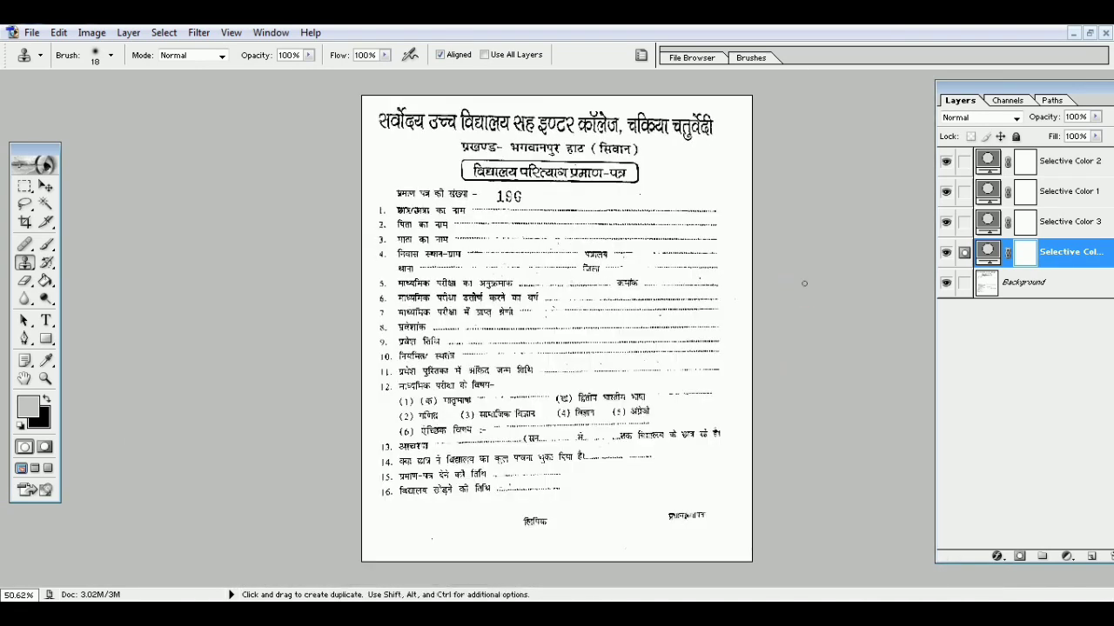